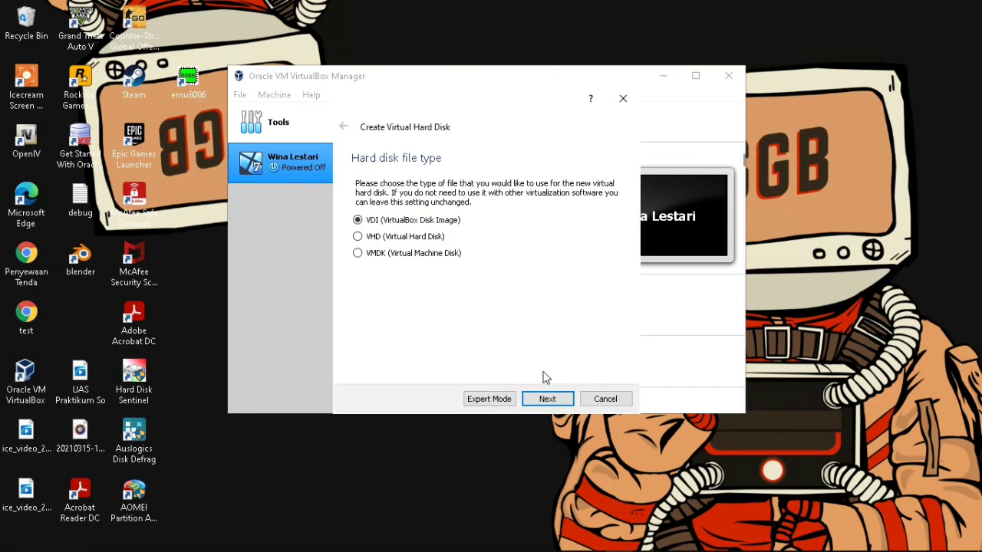
# - Create the Debian VM's dynamically allocated 8 GB VDI disk and start the machine
pyautogui.click(541, 399)
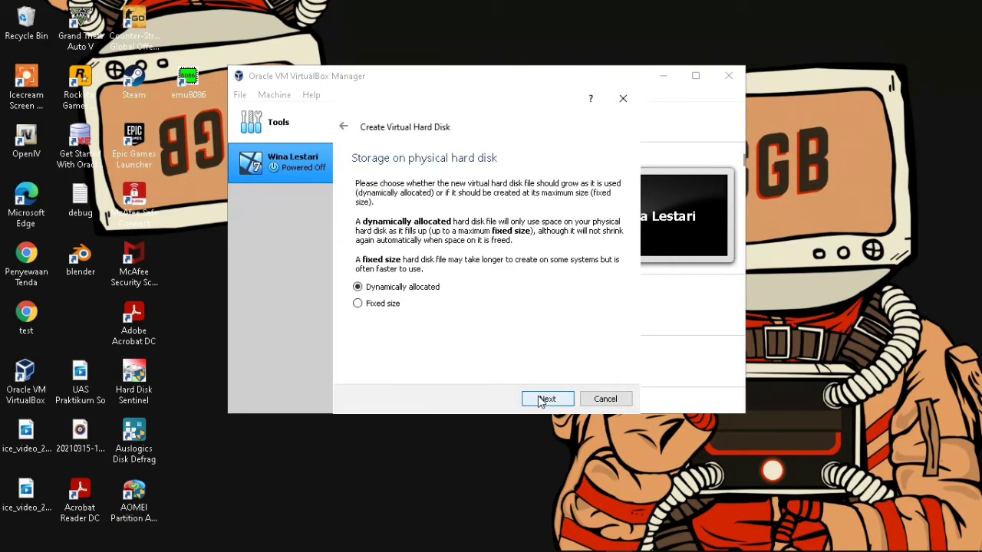
pyautogui.click(542, 400)
pyautogui.click(542, 401)
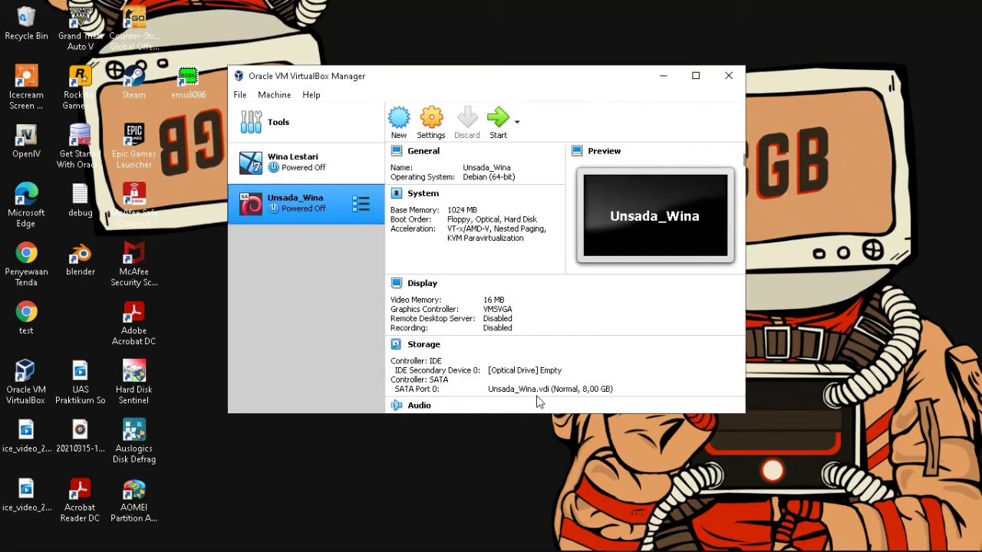
pyautogui.click(500, 127)
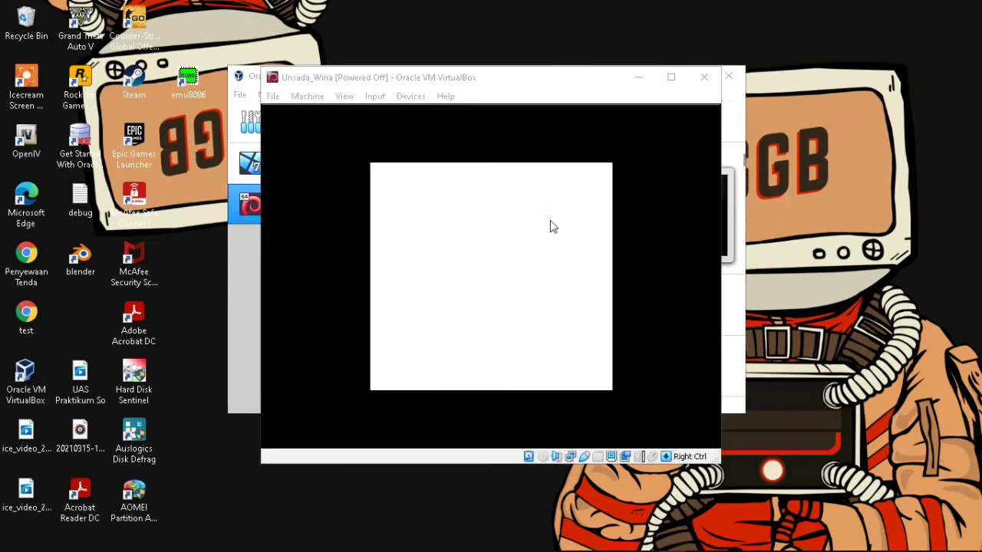
# - Boot the VM from the debian-7.5.0-i386-DVD-1.iso start-up disk
pyautogui.click(526, 342)
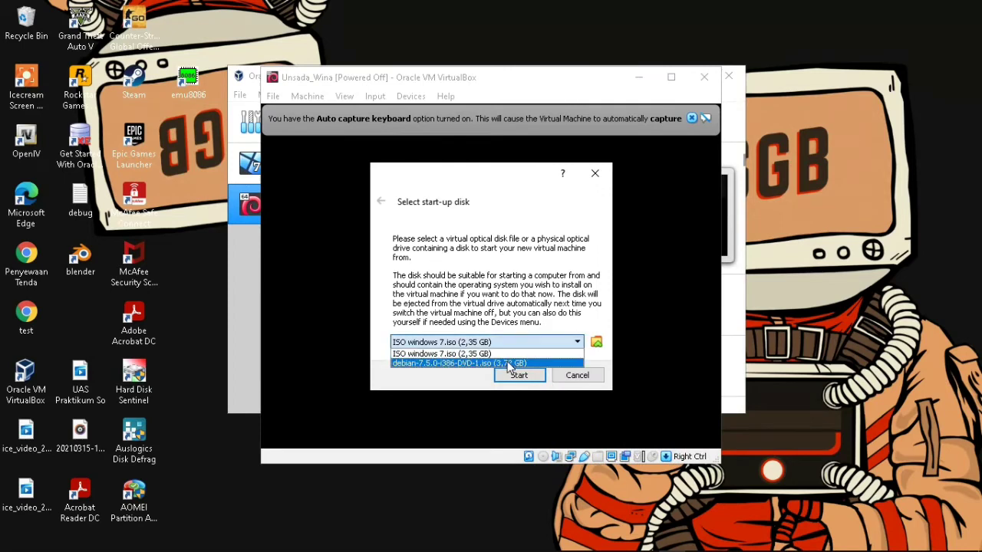
pyautogui.click(522, 361)
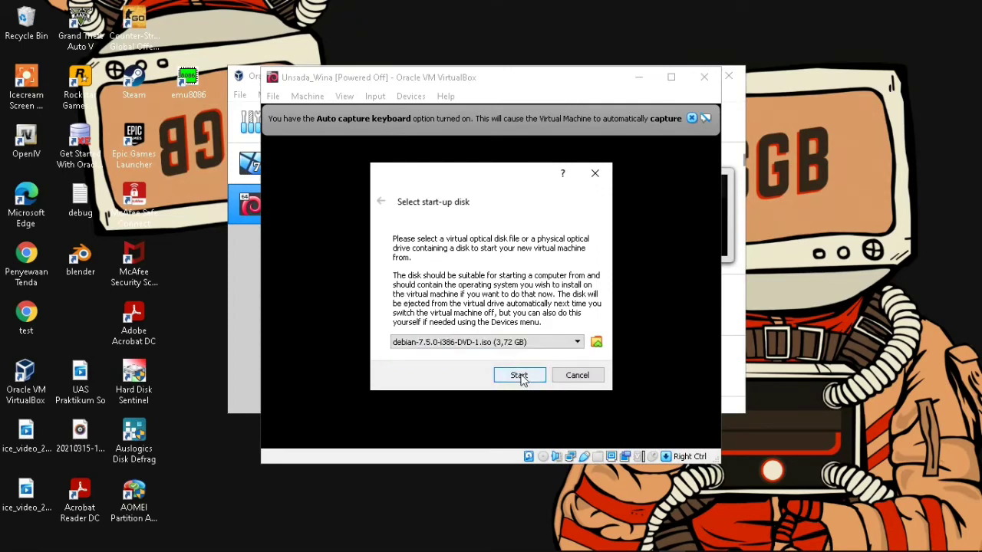
pyautogui.click(519, 376)
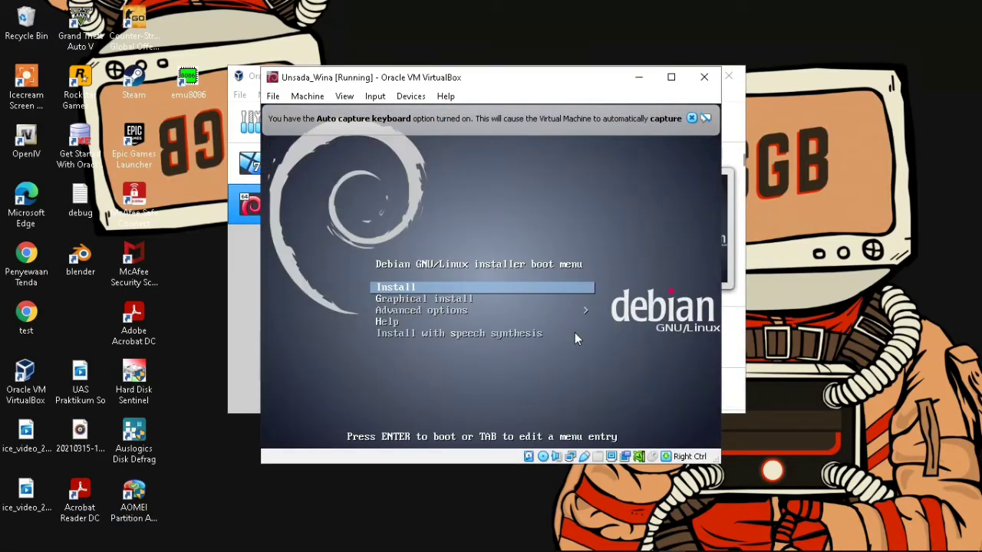
# - Start the text-mode Debian install with English as the language
pyautogui.press('Return')
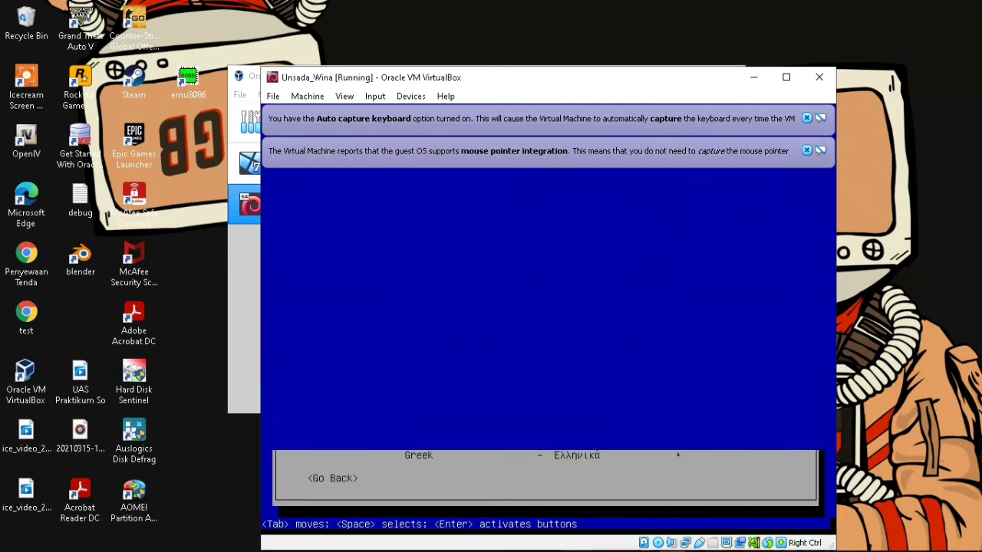
pyautogui.press('Down')
pyautogui.press('Down')
pyautogui.press('Down')
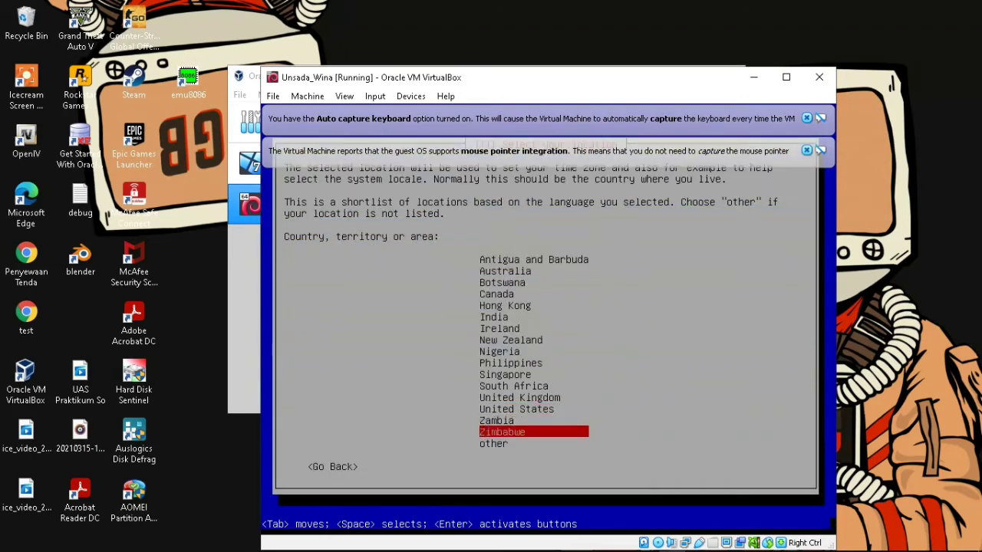
pyautogui.press('Return')
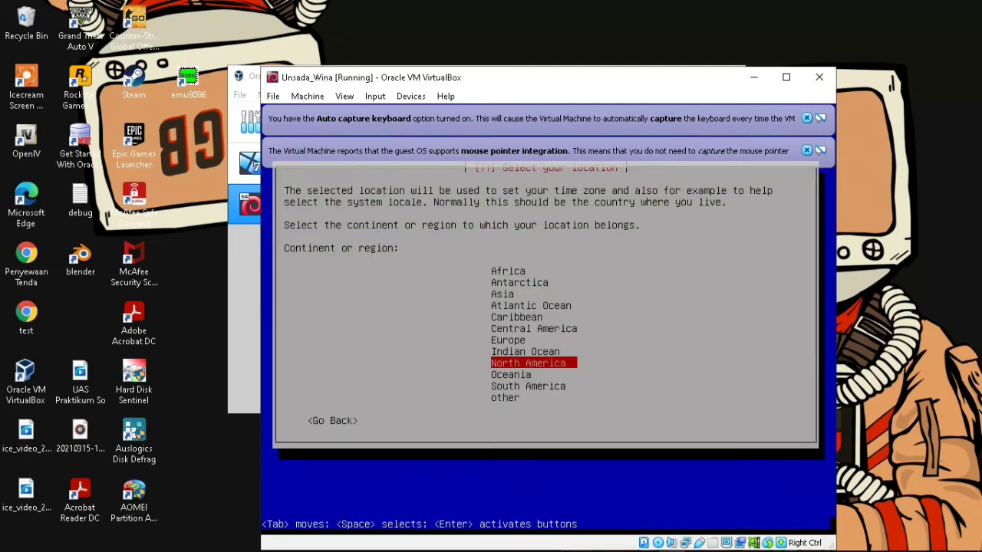
# - Set location to Asia > Indonesia, en_US locale and American English keymap
pyautogui.press('Up')
pyautogui.press('Up')
pyautogui.press('Up')
pyautogui.press('Up')
pyautogui.press('Up')
pyautogui.press('Up')
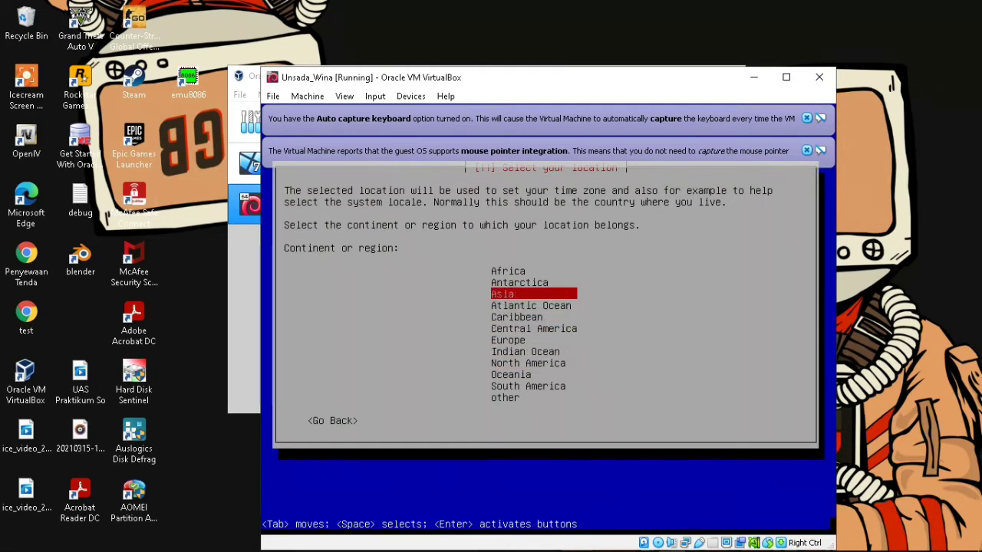
pyautogui.press('Return')
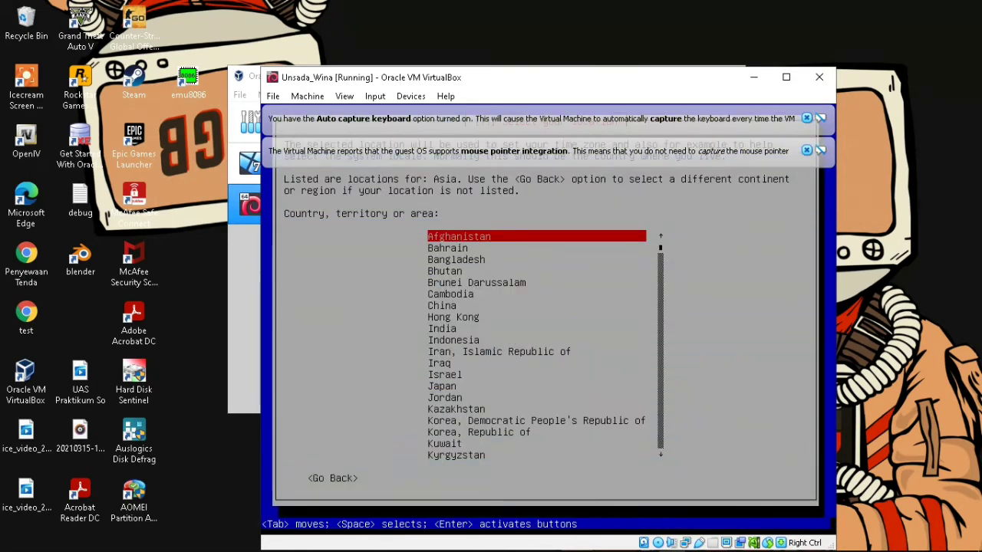
pyautogui.press('Down')
pyautogui.press('Down')
pyautogui.press('Down')
pyautogui.press('Down')
pyautogui.press('Down')
pyautogui.press('Down')
pyautogui.press('Down')
pyautogui.press('Down')
pyautogui.press('Down')
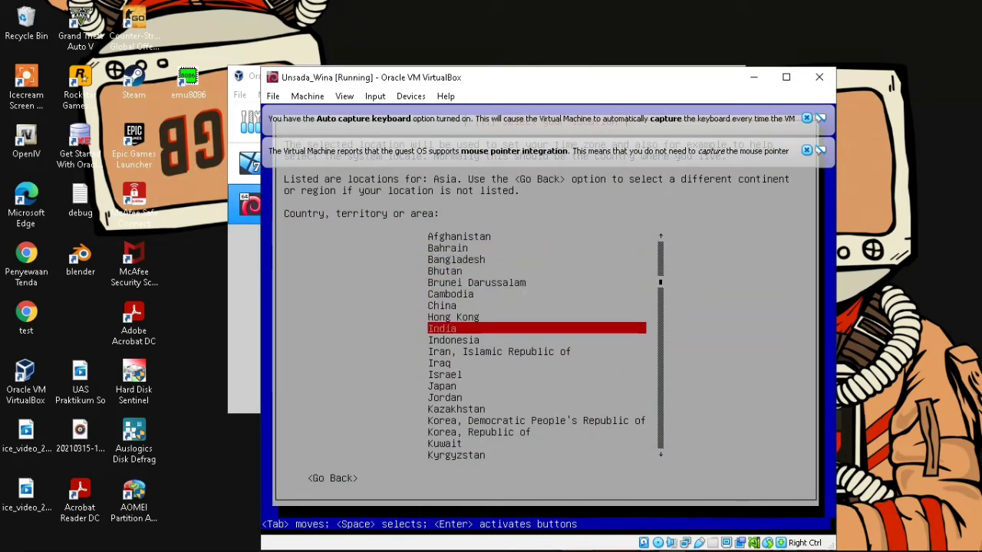
pyautogui.press('Return')
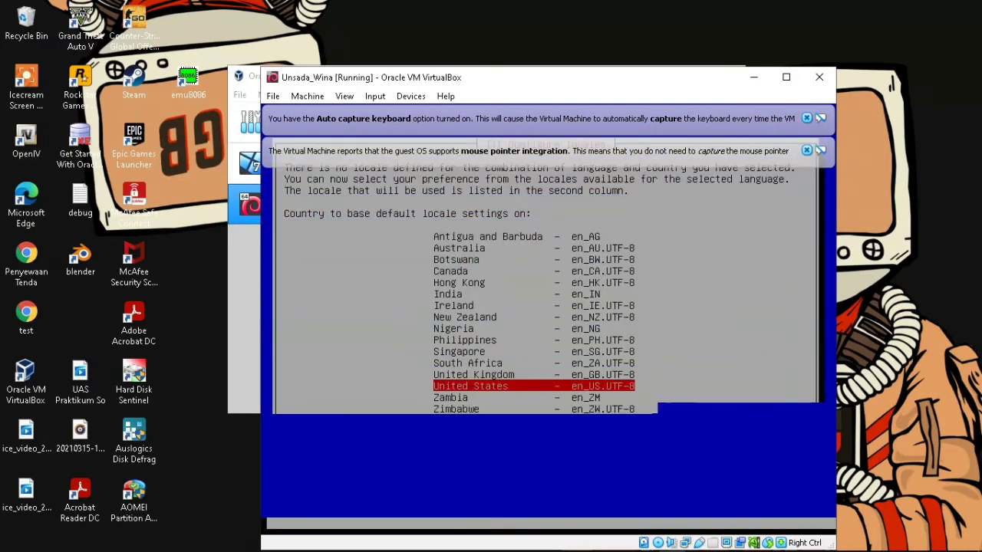
pyautogui.press('Return')
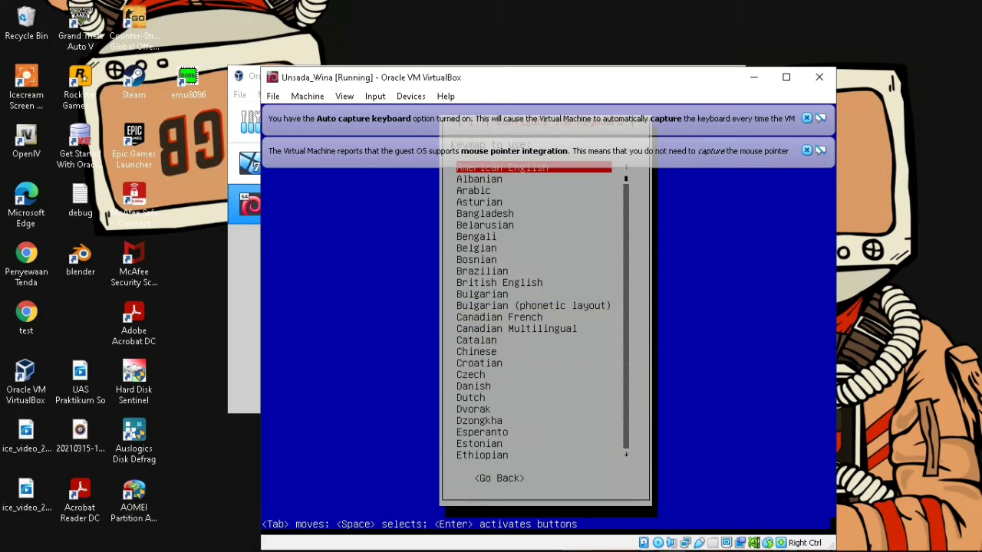
pyautogui.press('Return')
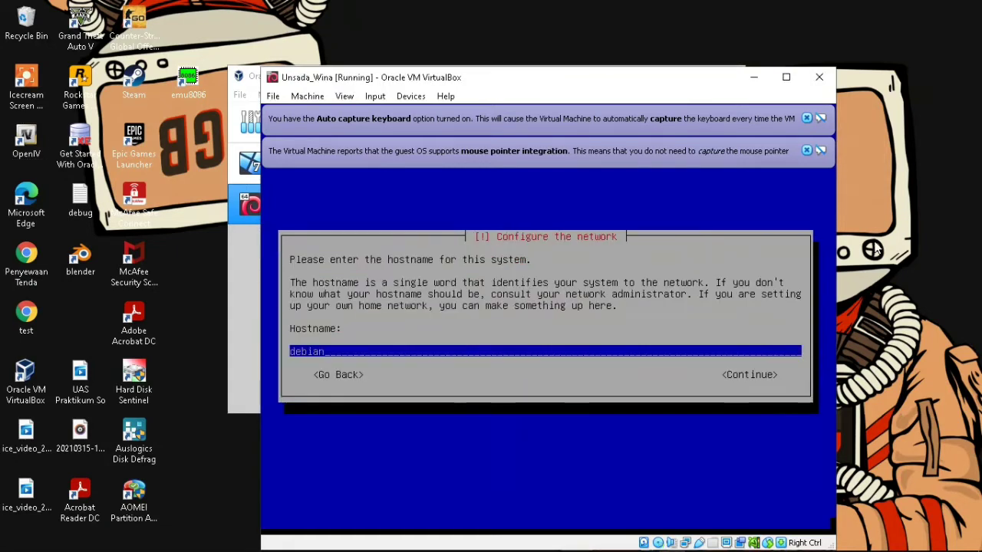
# - Set the hostname to 'server' and the domain name to 'wina.com'
pyautogui.press('BackSpace')
pyautogui.press('BackSpace')
pyautogui.press('BackSpace')
pyautogui.press('BackSpace')
pyautogui.press('BackSpace')
pyautogui.press('BackSpace')
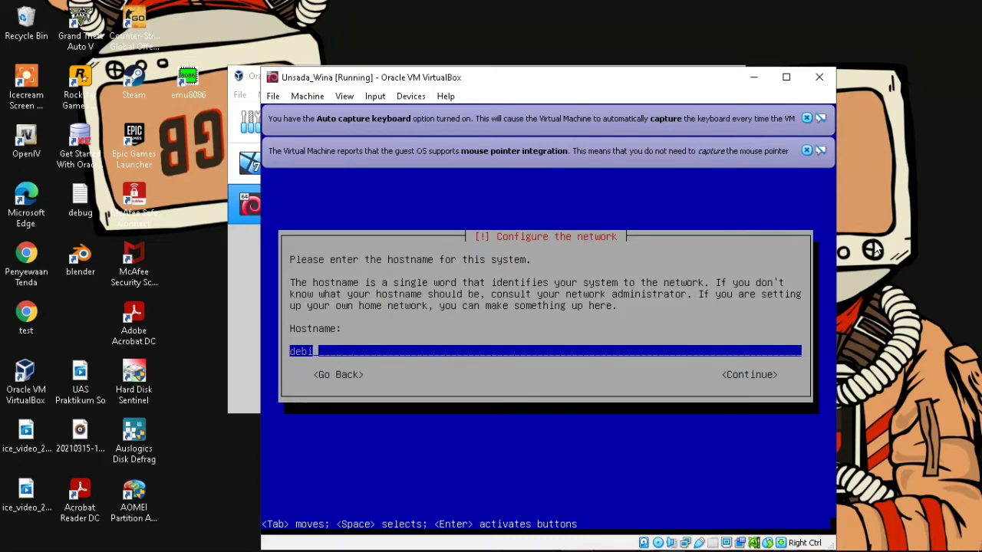
pyautogui.write('ser')
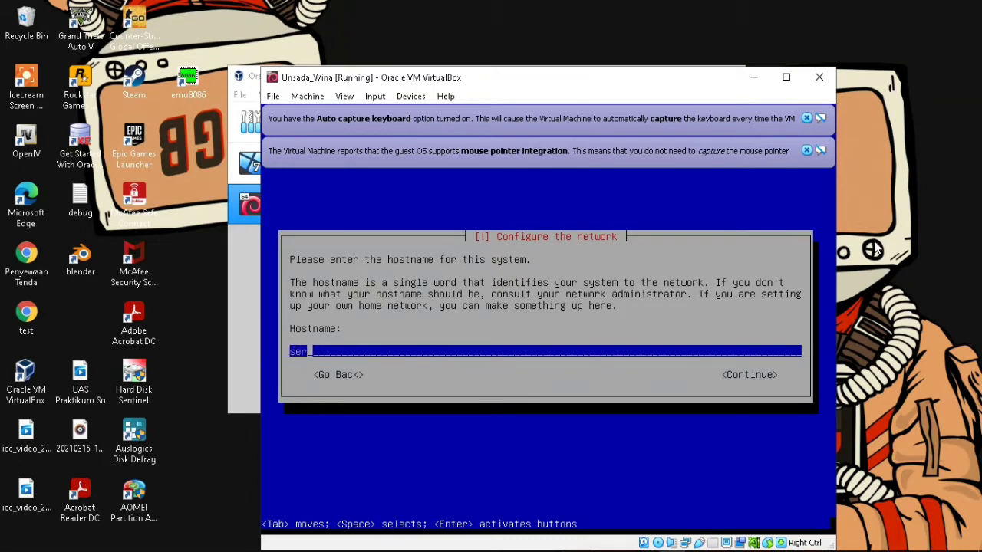
pyautogui.write('ver')
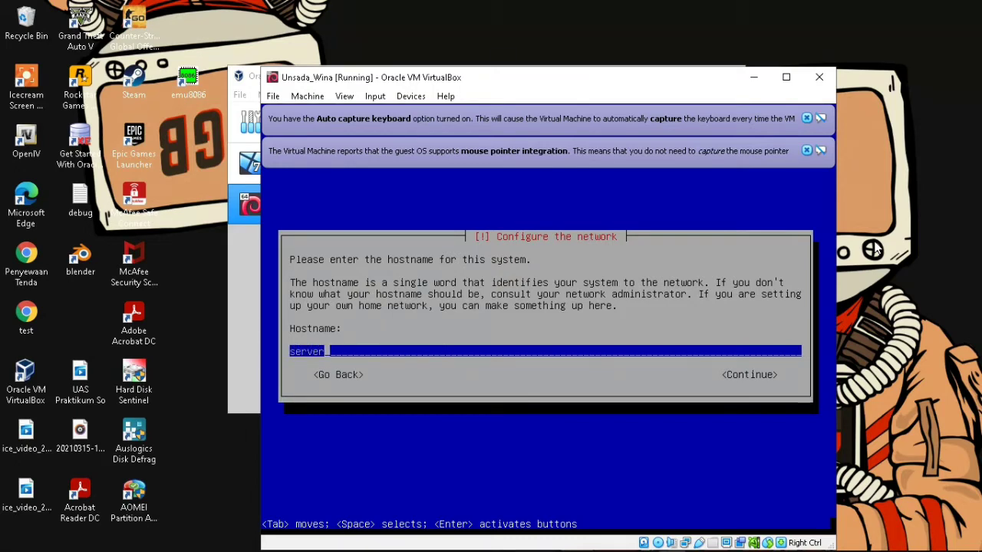
pyautogui.press('Return')
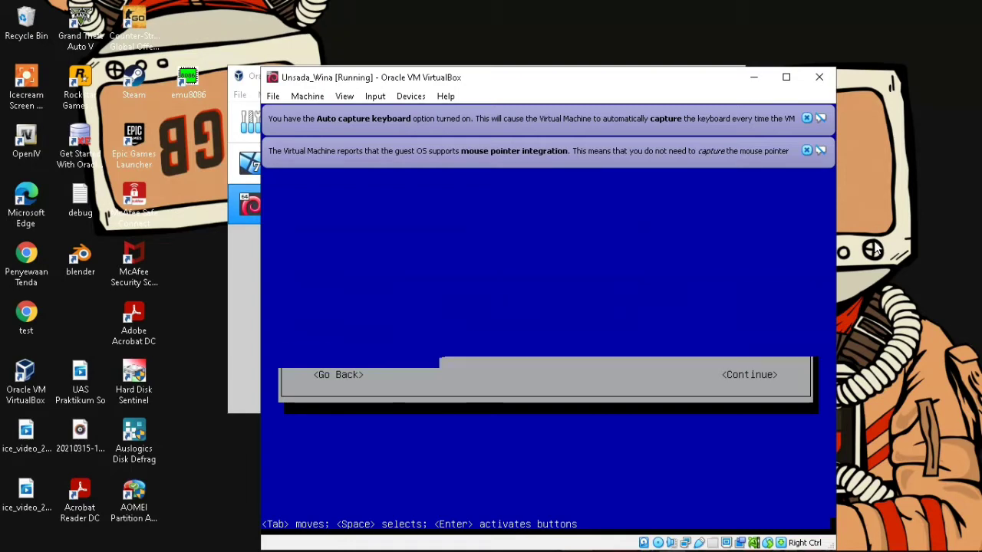
pyautogui.write('wina.com')
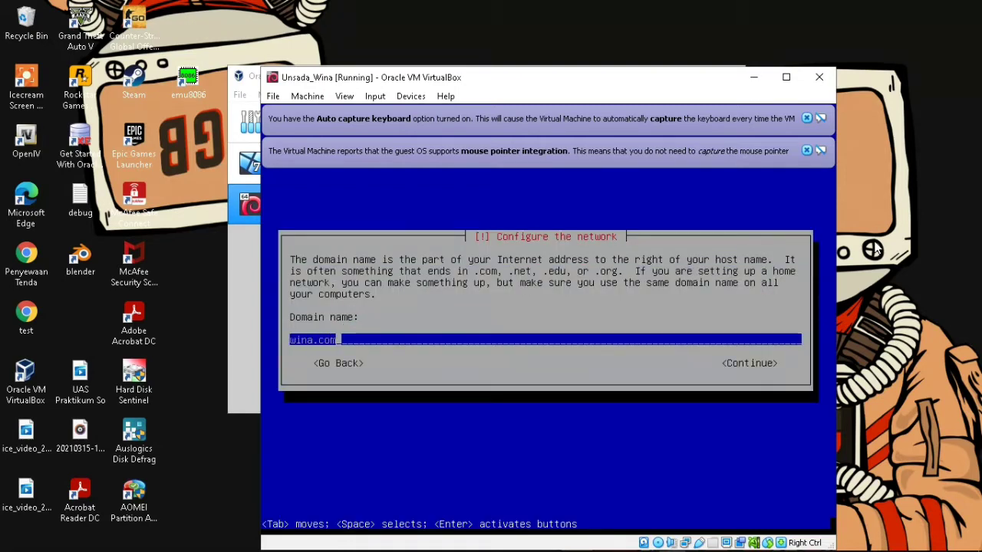
pyautogui.press('Return')
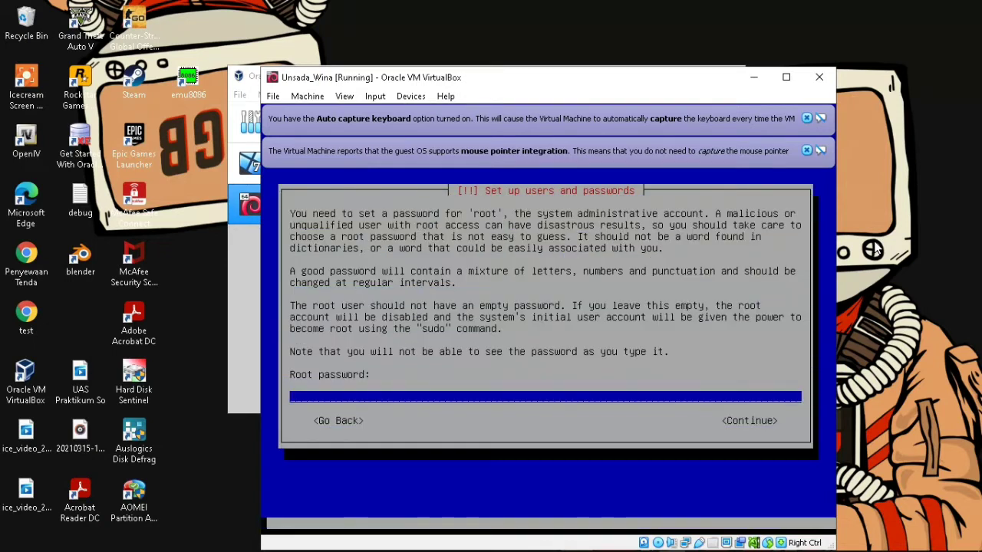
# - Set and confirm the root password
pyautogui.write('***')
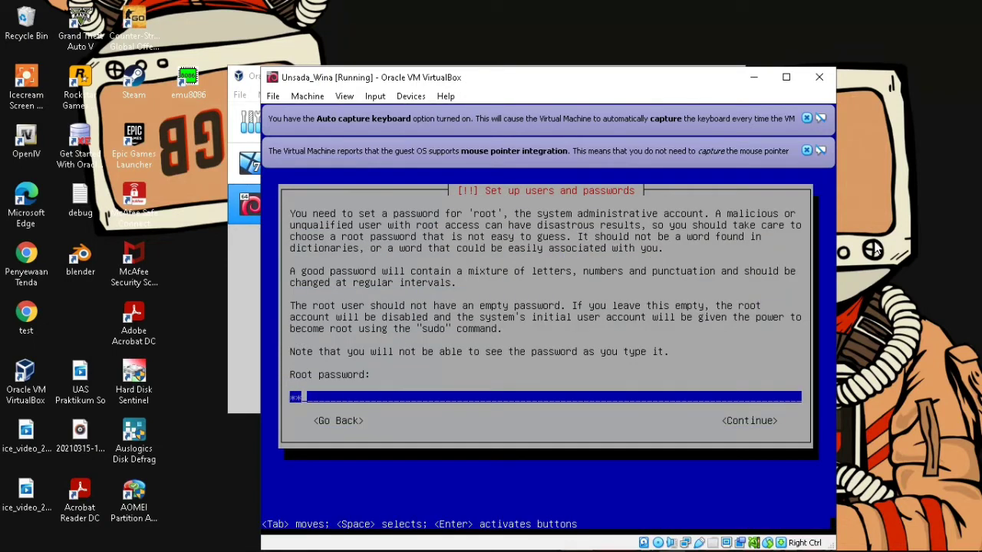
pyautogui.press('Return')
pyautogui.write('***')
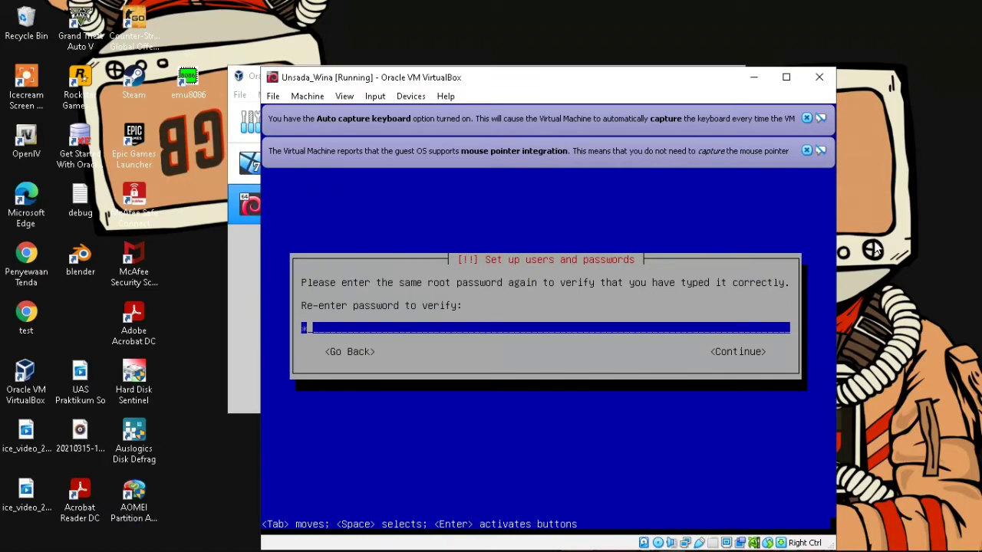
pyautogui.press('Return')
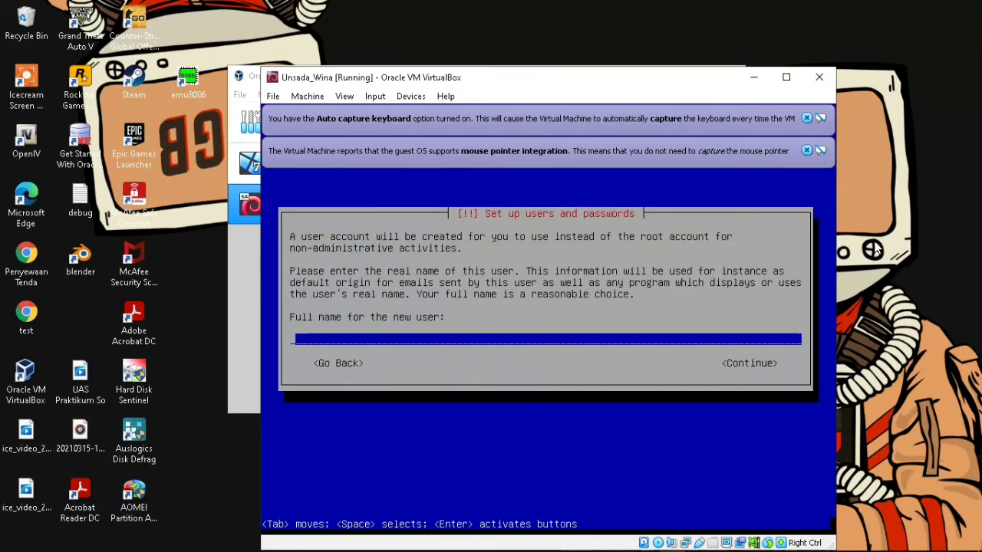
# - Create the new user with a full name, the suggested username and a confirmed password
pyautogui.write('unsada')
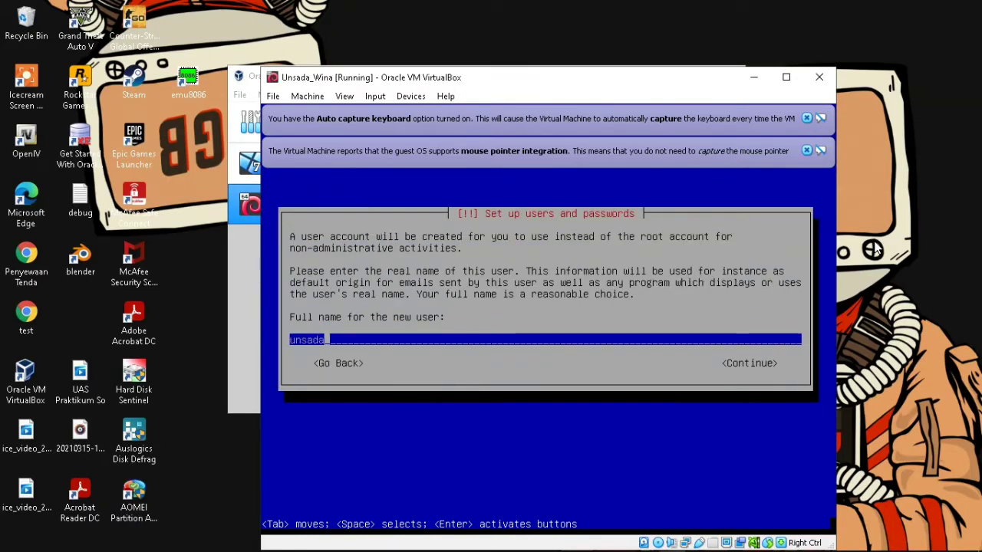
pyautogui.press('Return')
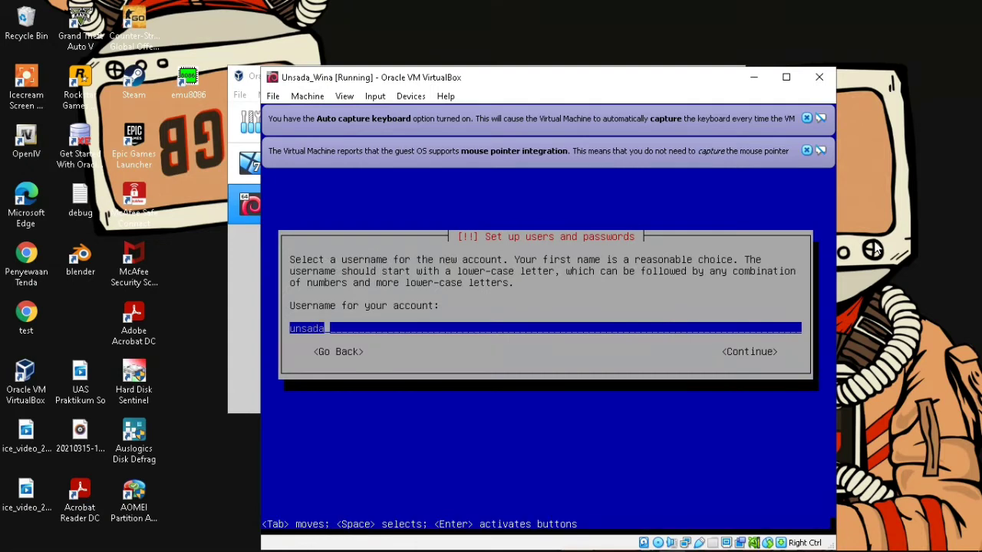
pyautogui.press('Return')
pyautogui.write('123')
pyautogui.press('Return')
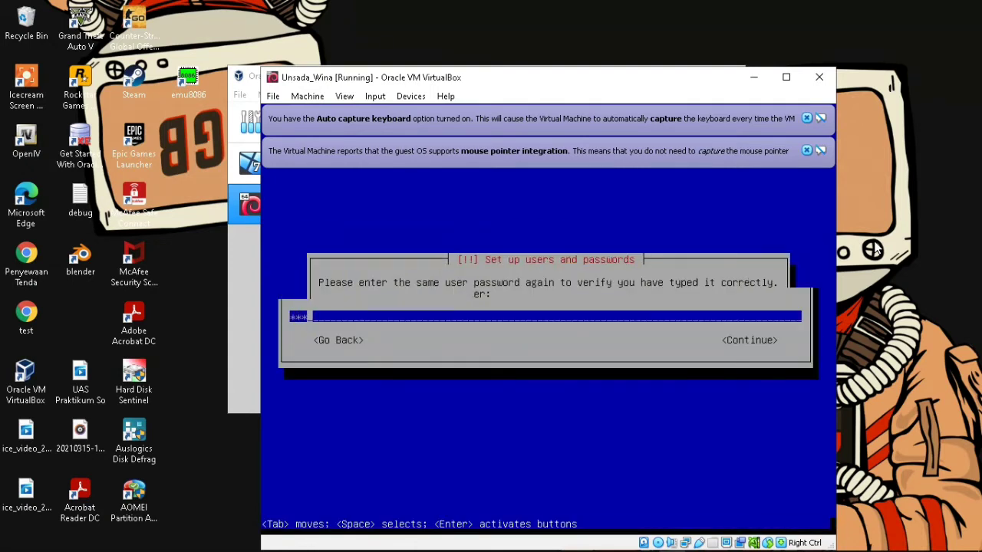
pyautogui.write('123')
pyautogui.press('Return')
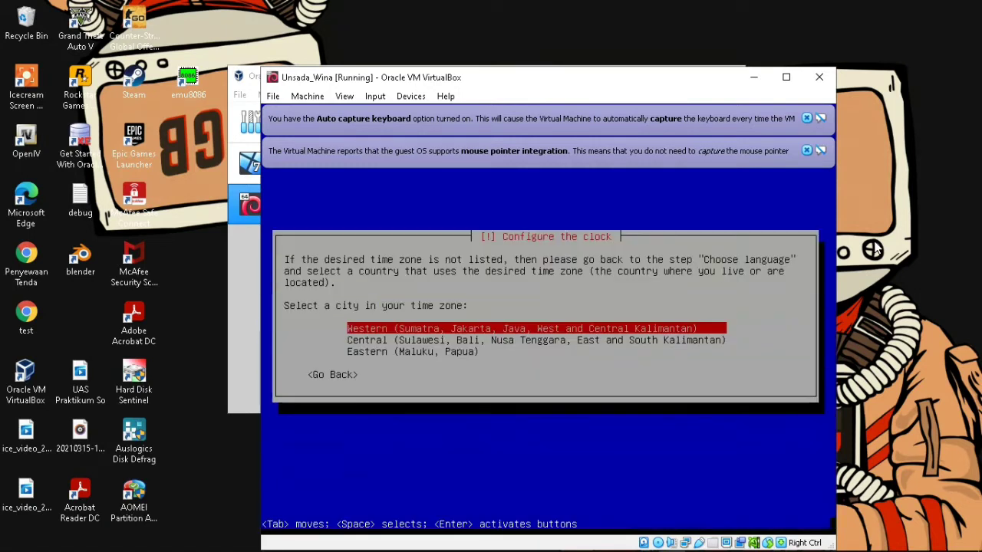
# - Accept the Western Indonesia time zone and dismiss the mouse integration and keyboard capture notices
pyautogui.press('Return')
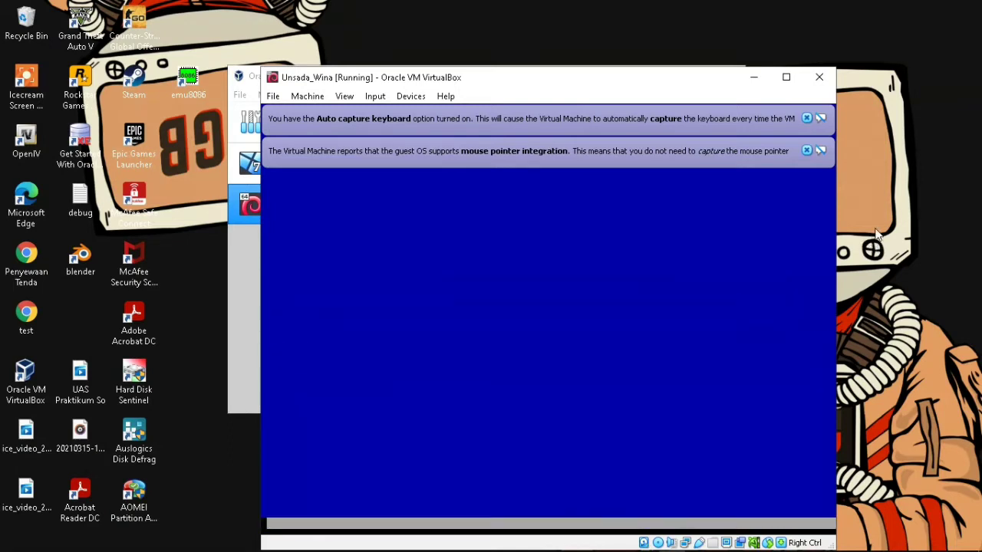
pyautogui.click(807, 151)
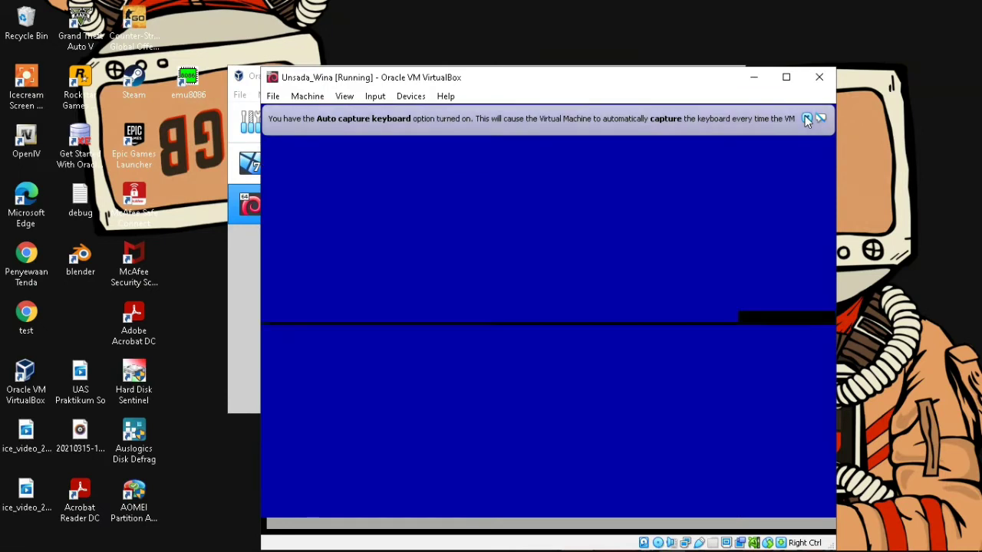
pyautogui.click(806, 118)
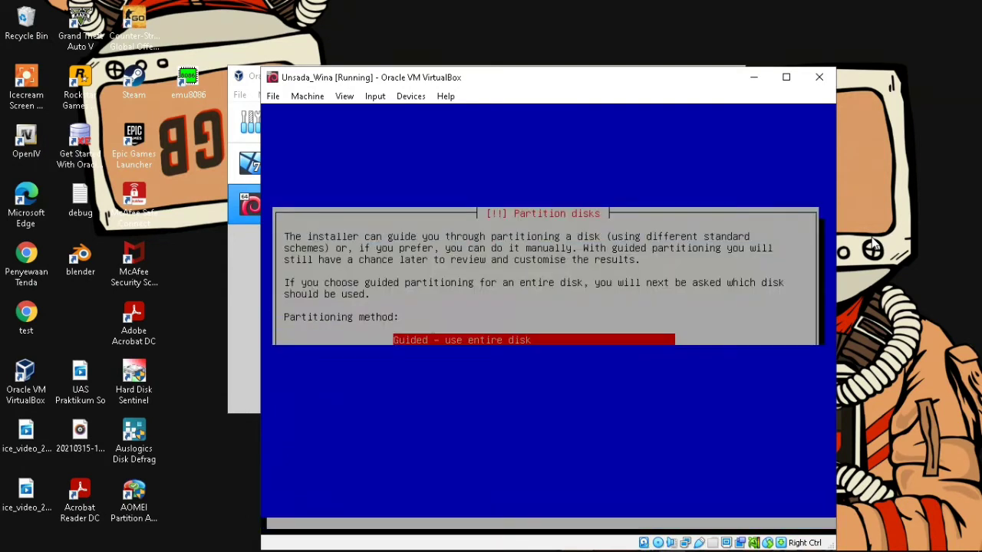
# - Partition the entire VBOX hard disk with all files in one partition and write the changes
pyautogui.press('Return')
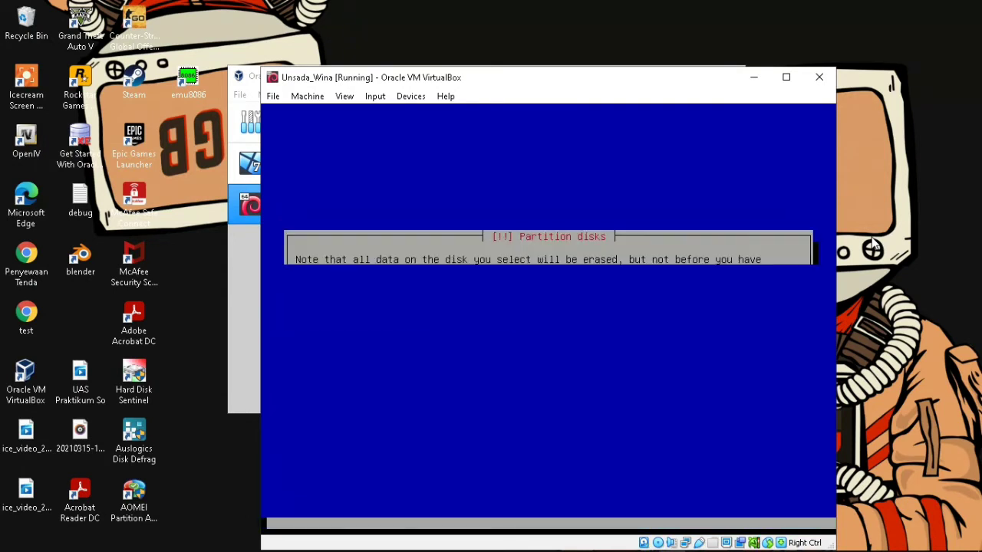
pyautogui.press('Return')
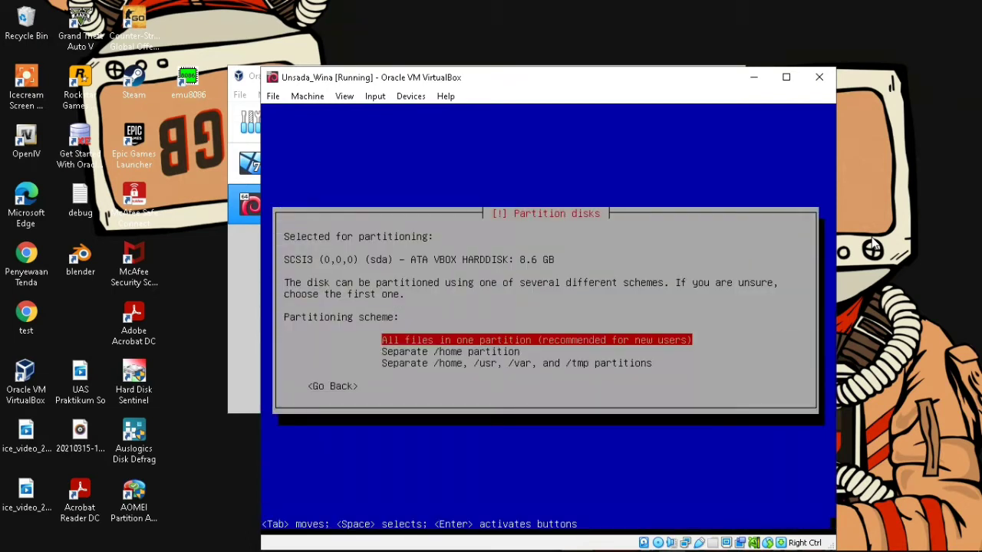
pyautogui.press('Return')
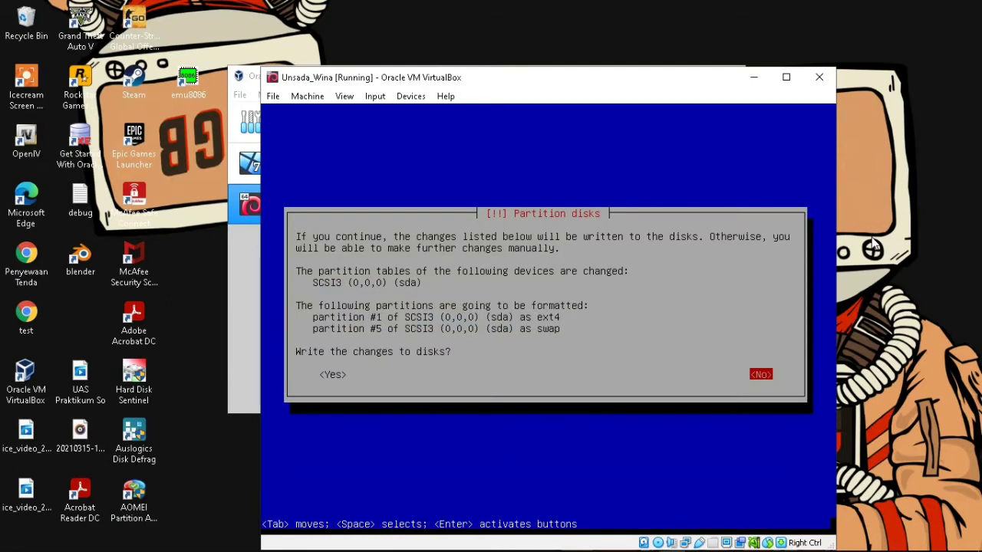
pyautogui.press('Tab')
pyautogui.press('Return')
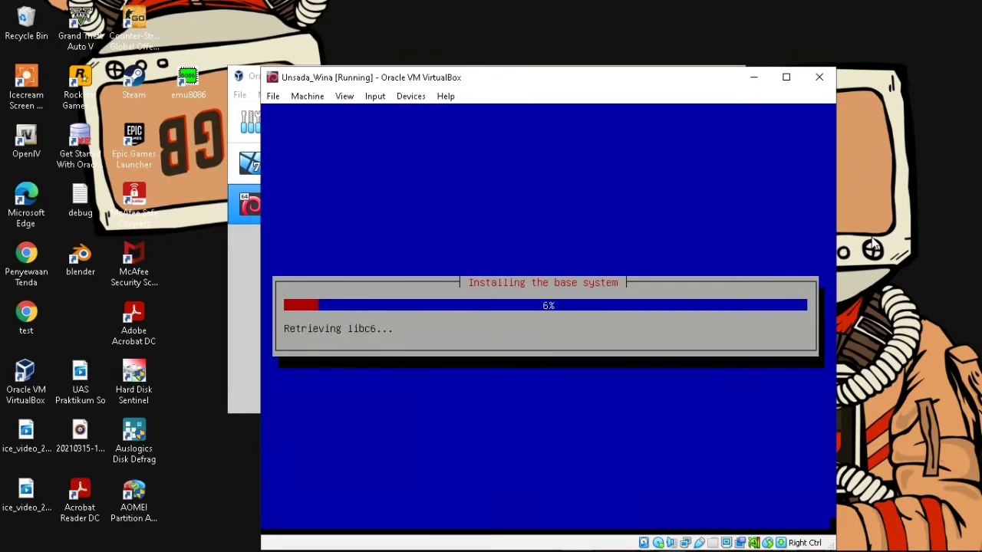
# - Wait for the base system install to finish until the extra CD/DVD scan prompt
pyautogui.click(886, 238)
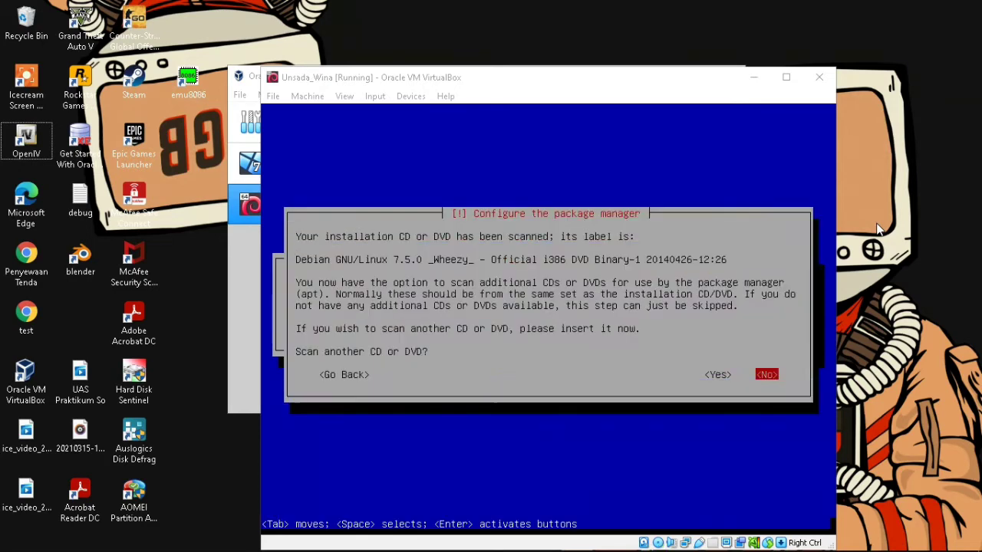
# - Decline scanning another disc and decline the popularity-contest package survey
pyautogui.press('Return')
pyautogui.press('Return')
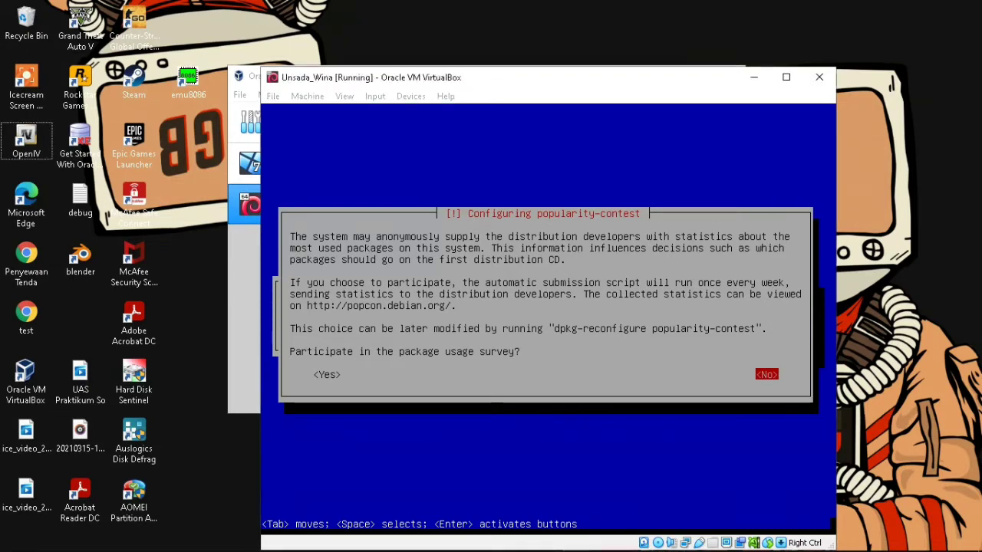
pyautogui.press('Return')
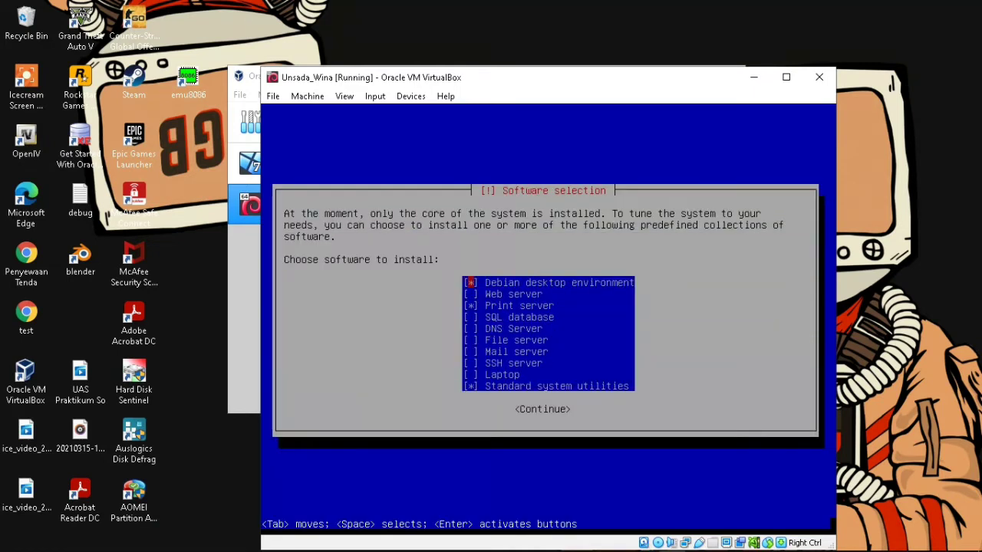
# - Untick Debian desktop environment and Print server, keep standard system utilities, and install
pyautogui.press('space')
pyautogui.press('Down')
pyautogui.press('Down')
pyautogui.press('space')
pyautogui.press('Down')
pyautogui.press('Down')
pyautogui.press('Down')
pyautogui.press('Down')
pyautogui.press('Down')
pyautogui.press('Down')
pyautogui.press('Down')
pyautogui.press('Return')
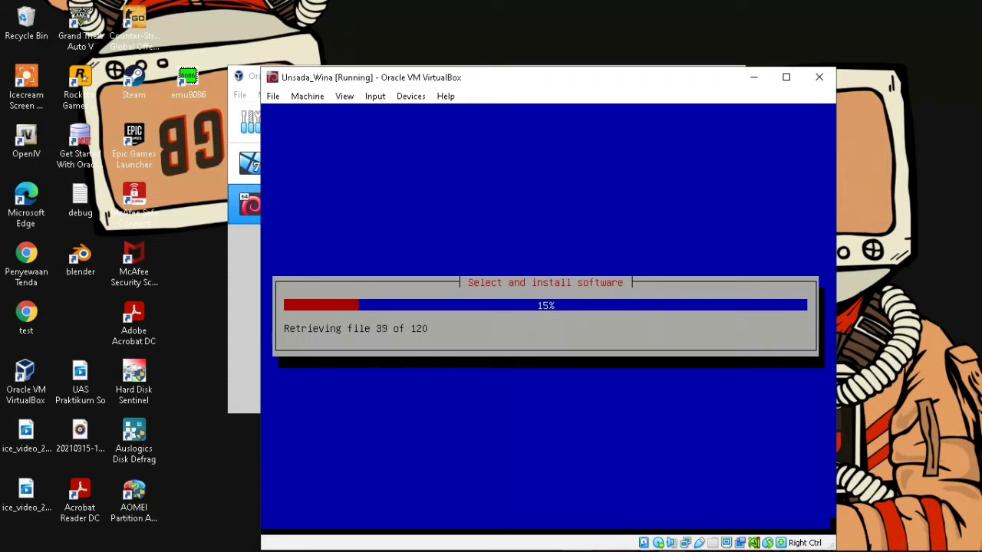
pyautogui.click(890, 228)
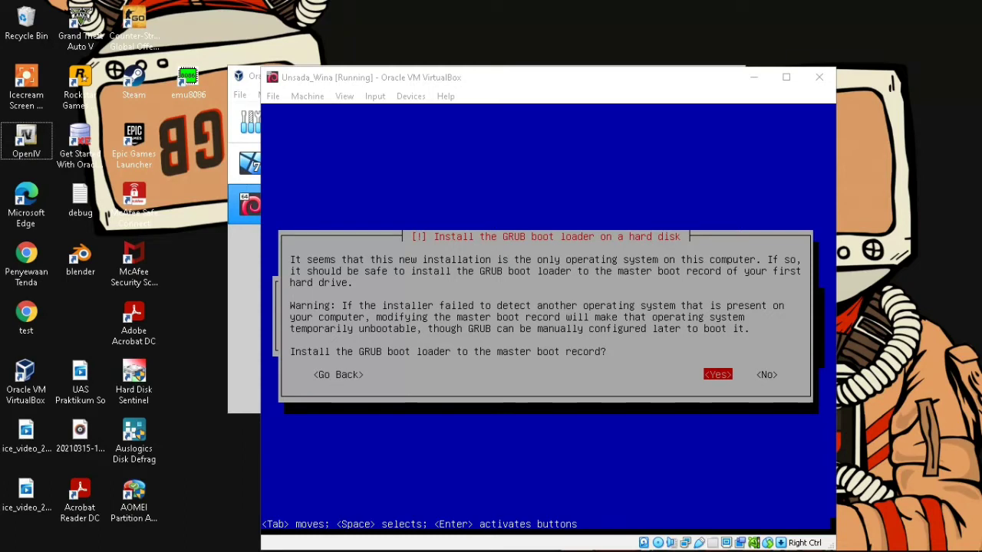
# - Install GRUB to the master boot record and finish the installation to reboot
pyautogui.press('Return')
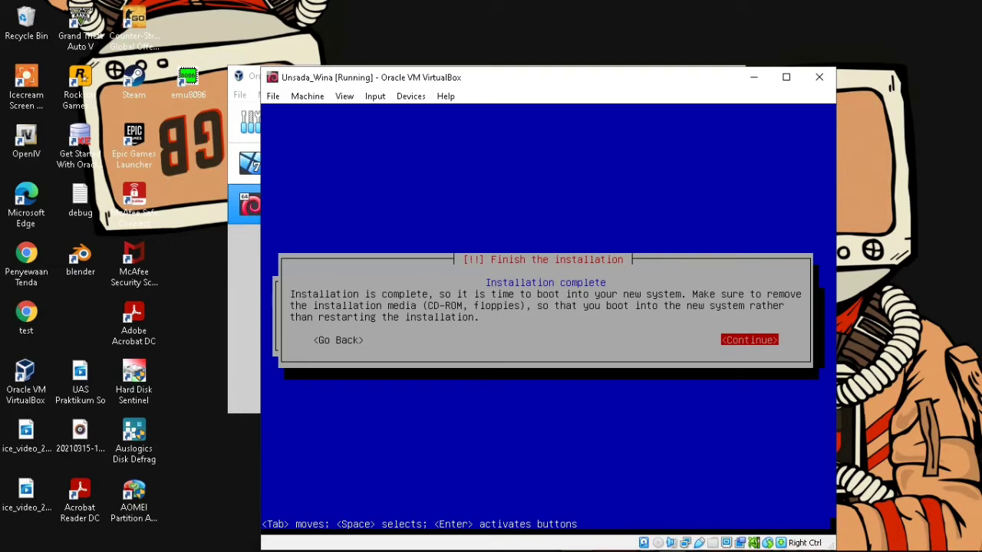
pyautogui.press('Return')
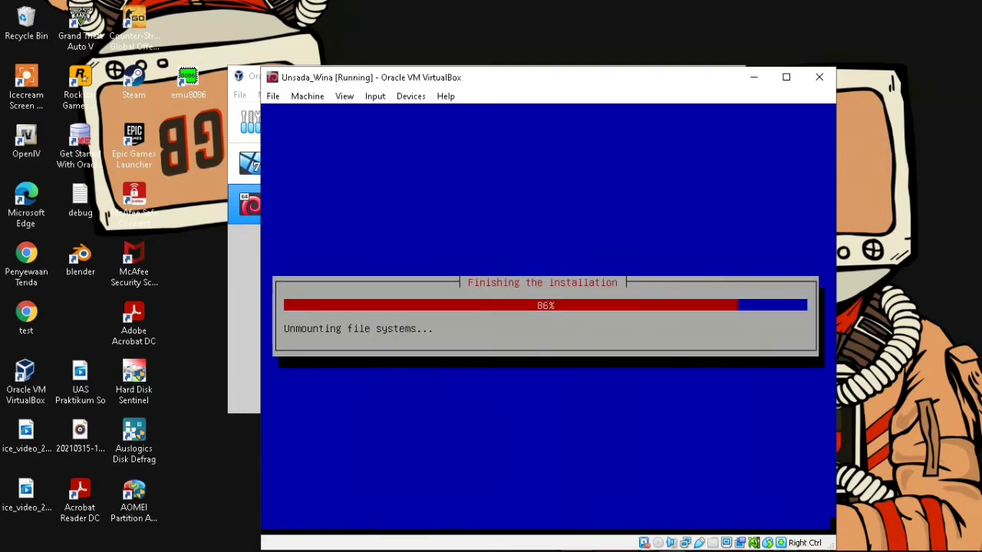
pyautogui.moveTo(607, 84); pyautogui.dragTo(587, 34)
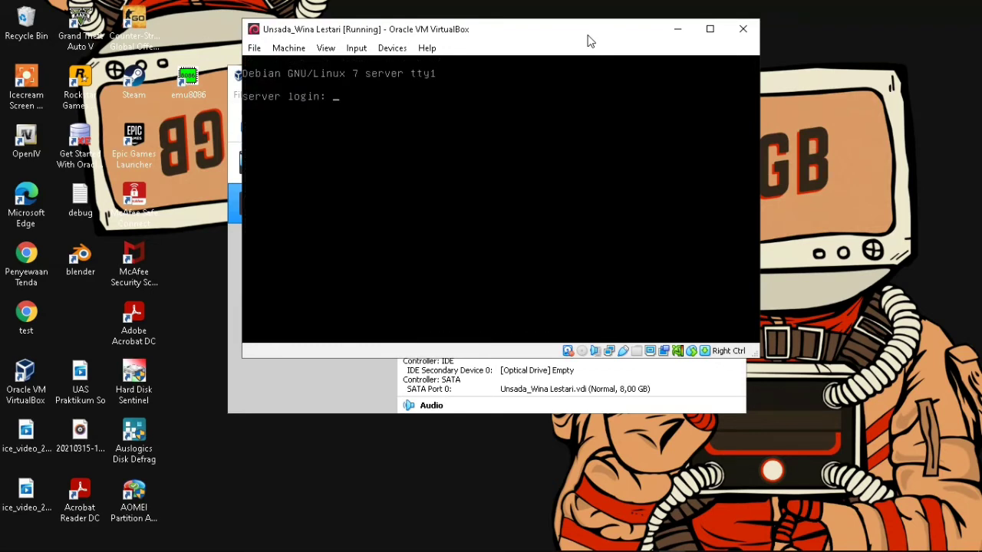
# - Log in as the new user at the Debian console and open the VM's machine controls
pyautogui.write('nsada')
pyautogui.press('Return')
pyautogui.press('Return')
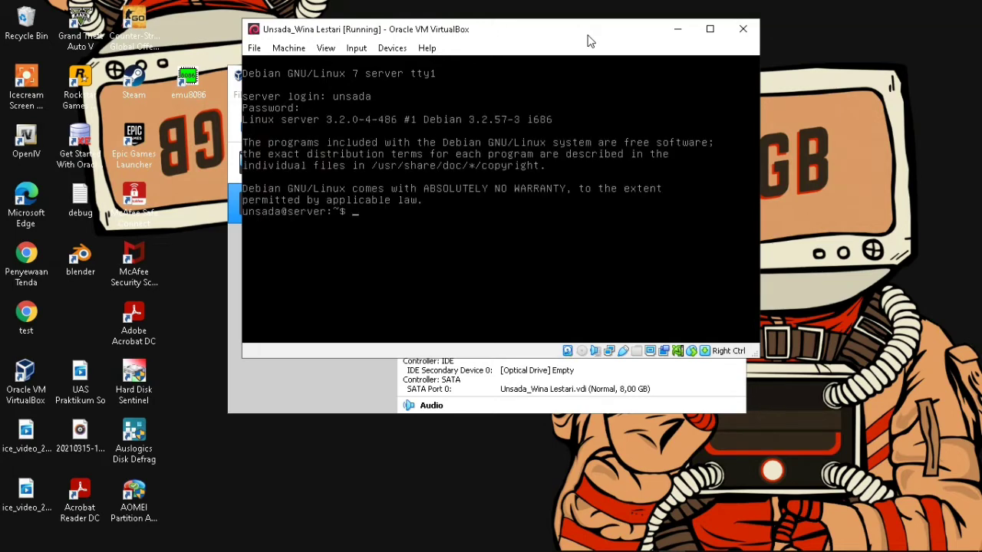
pyautogui.click(291, 49)
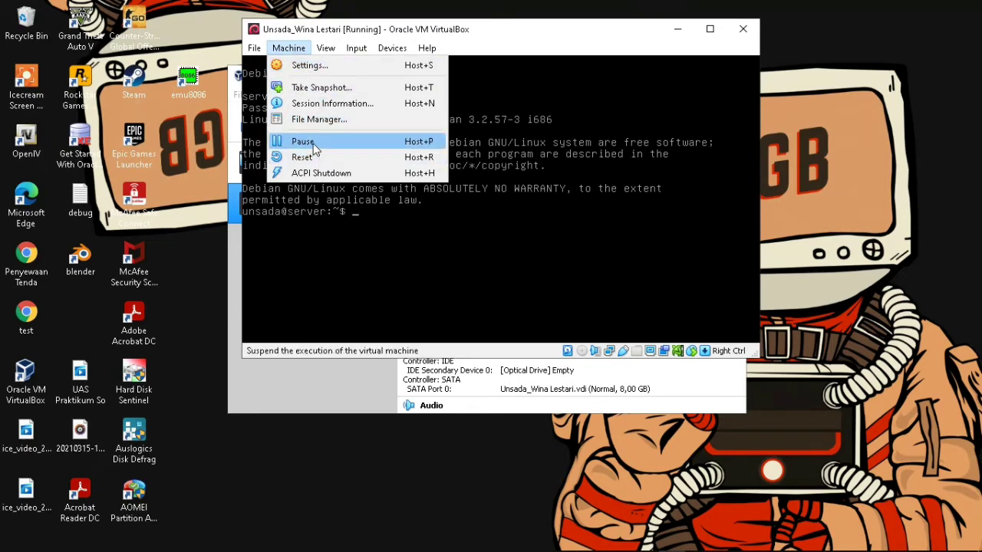
# - Shut down the machine and move Hard Disk to the top of its boot order
pyautogui.click(318, 172)
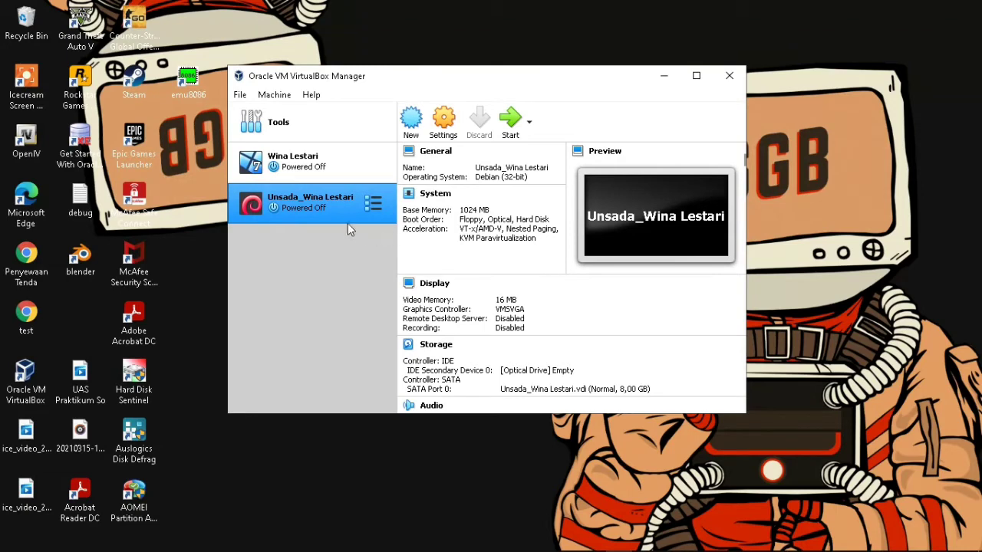
pyautogui.click(444, 123)
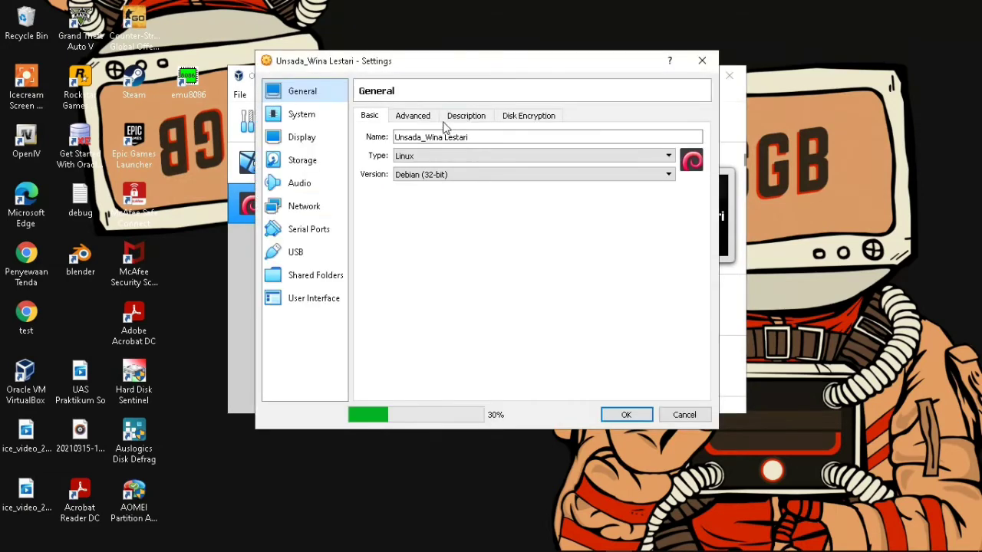
pyautogui.click(300, 126)
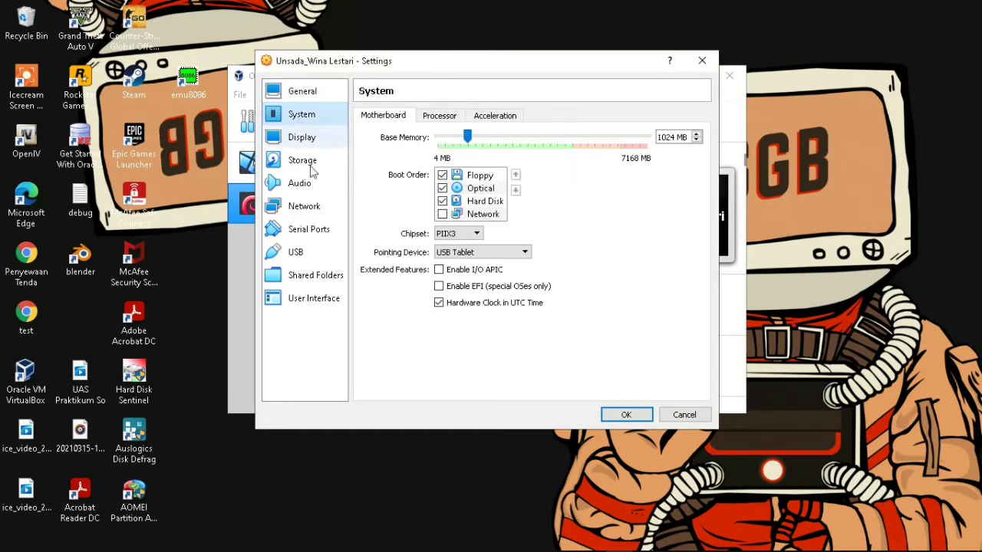
pyautogui.click(474, 176)
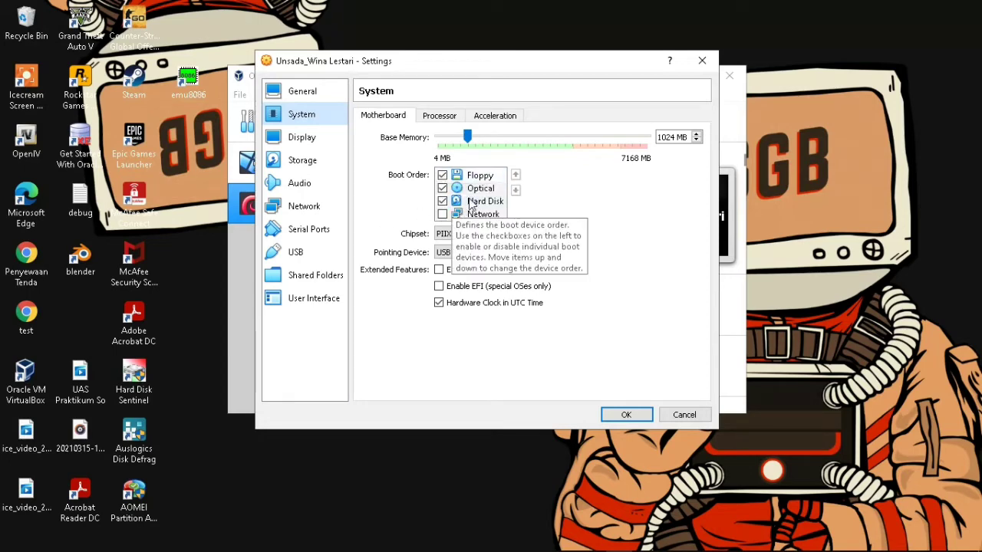
pyautogui.click(465, 202)
pyautogui.moveTo(442, 175); pyautogui.dragTo(443, 176)
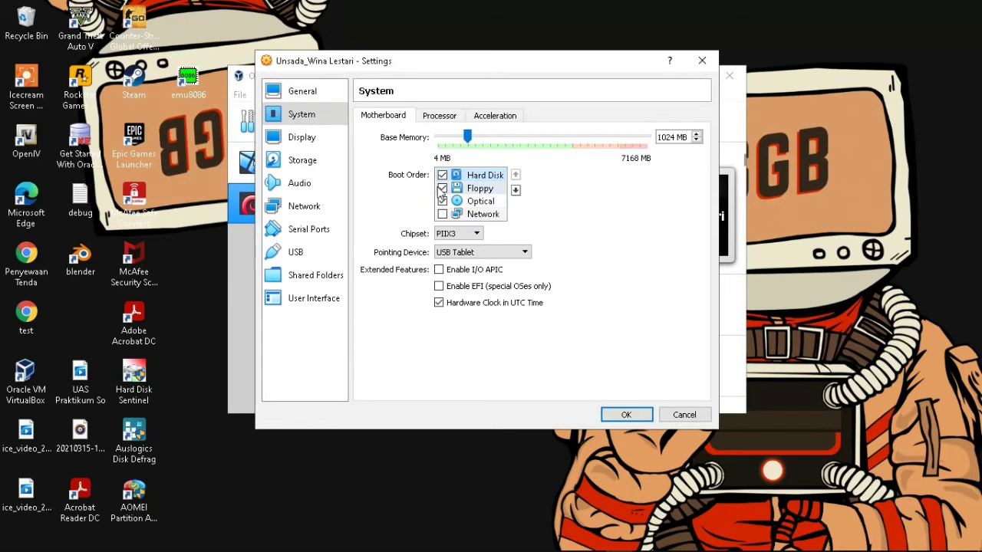
# - Attach Adapter 1 to Internal Network intnet with promiscuous mode Allow All and save
pyautogui.click(307, 144)
pyautogui.click(307, 162)
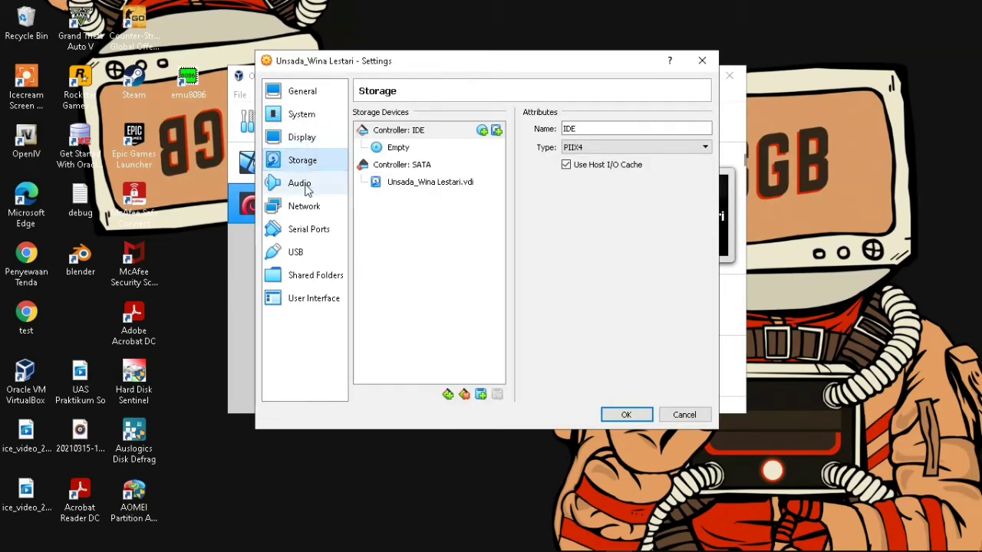
pyautogui.click(307, 208)
pyautogui.click(495, 154)
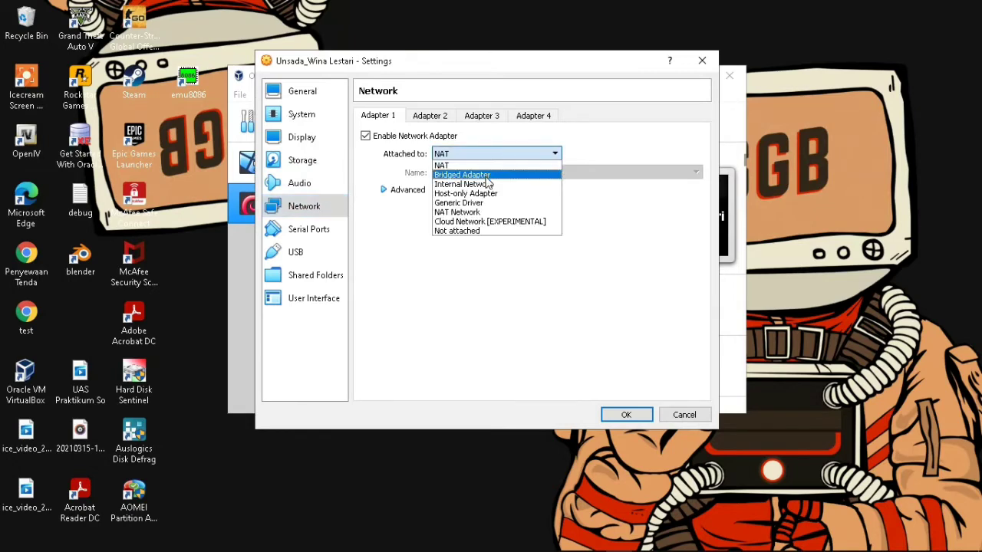
pyautogui.click(483, 184)
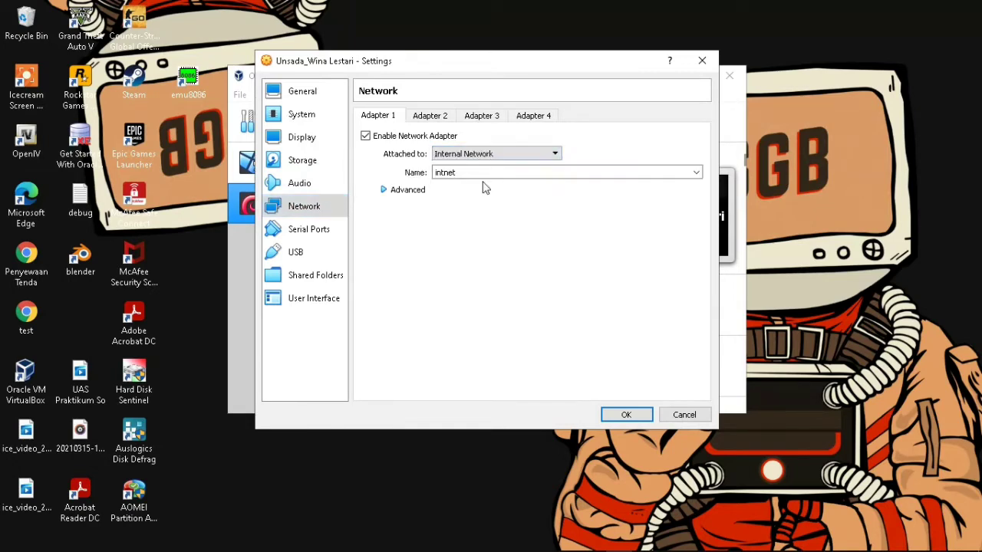
pyautogui.click(385, 193)
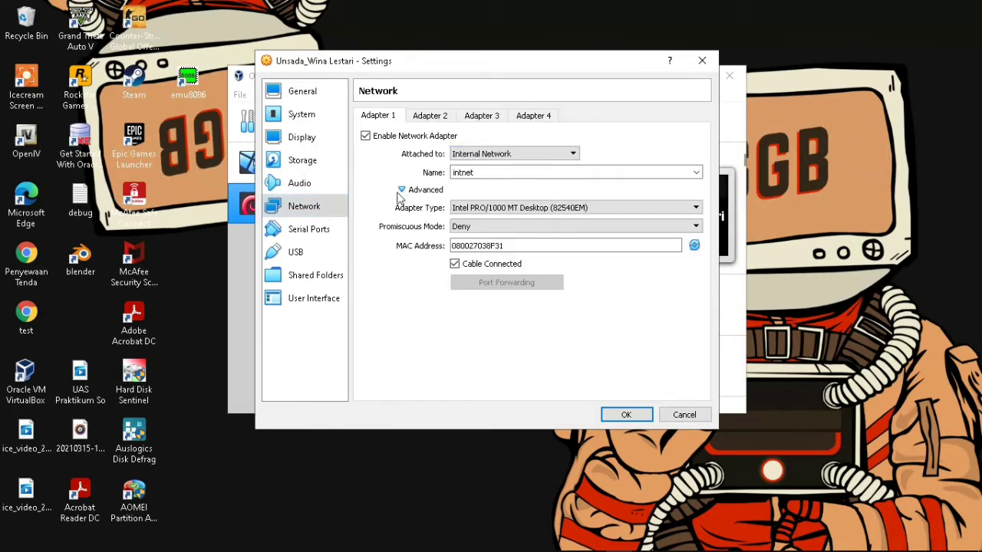
pyautogui.click(508, 227)
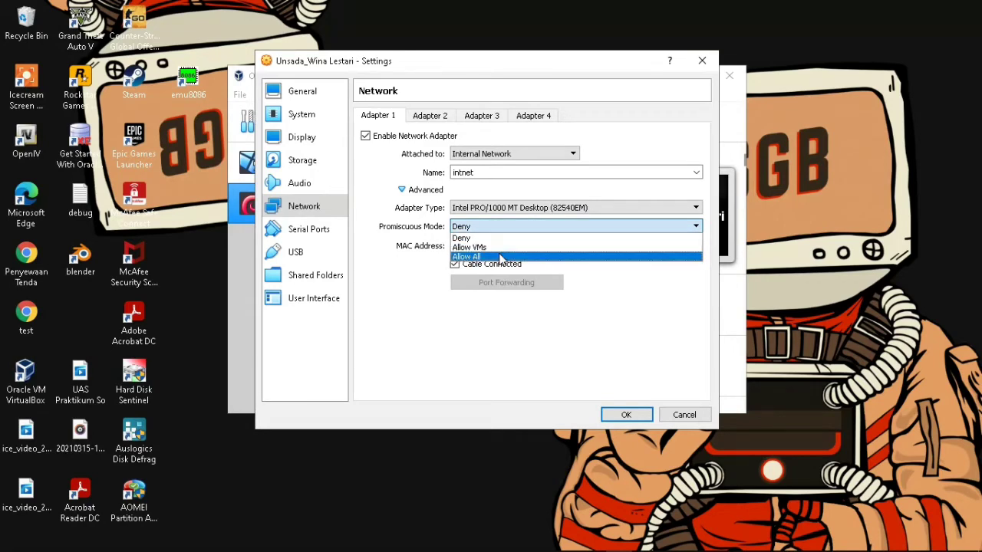
pyautogui.click(503, 257)
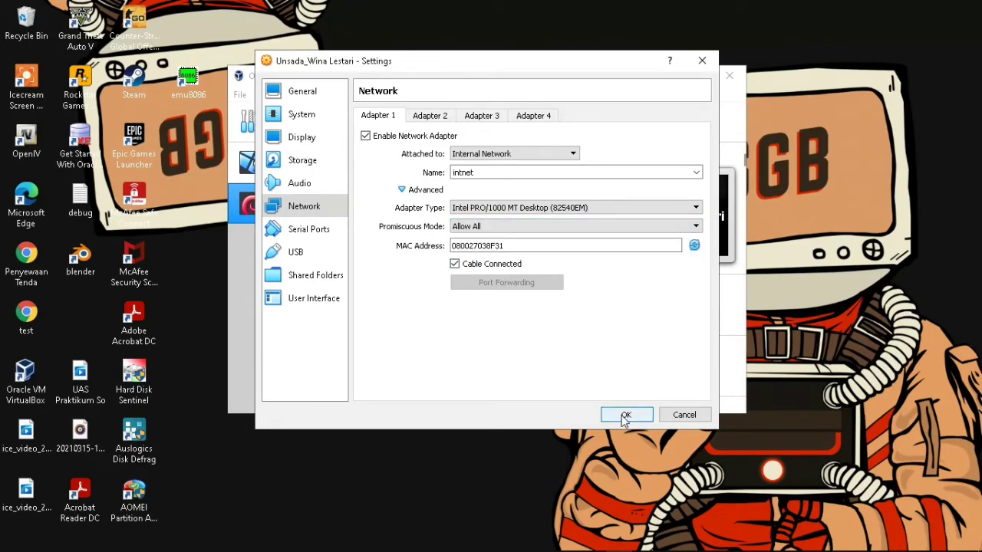
pyautogui.click(625, 414)
pyautogui.click(346, 161)
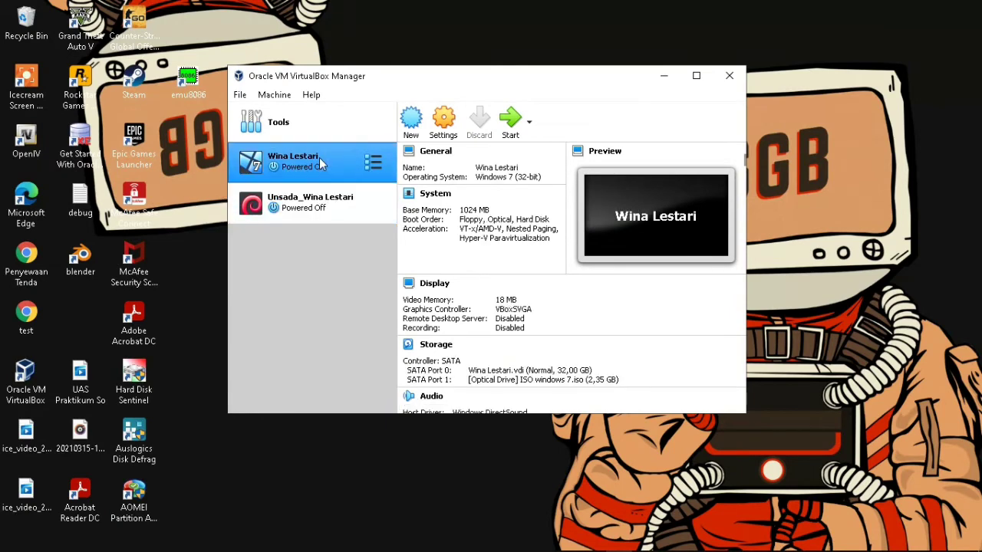
# - Move Hard Disk to the top of the Windows 7 VM's boot order
pyautogui.click(445, 125)
pyautogui.click(300, 121)
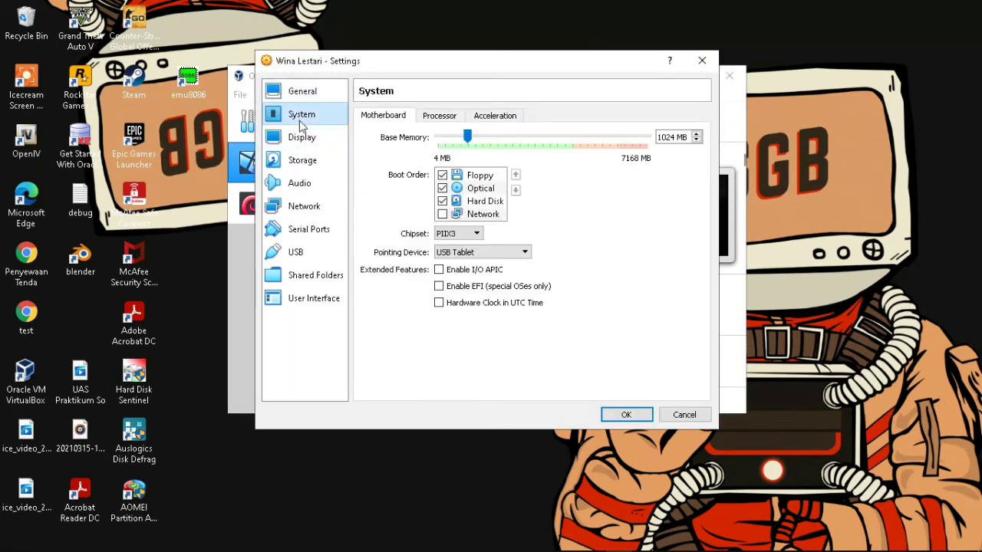
pyautogui.moveTo(460, 202); pyautogui.dragTo(452, 175)
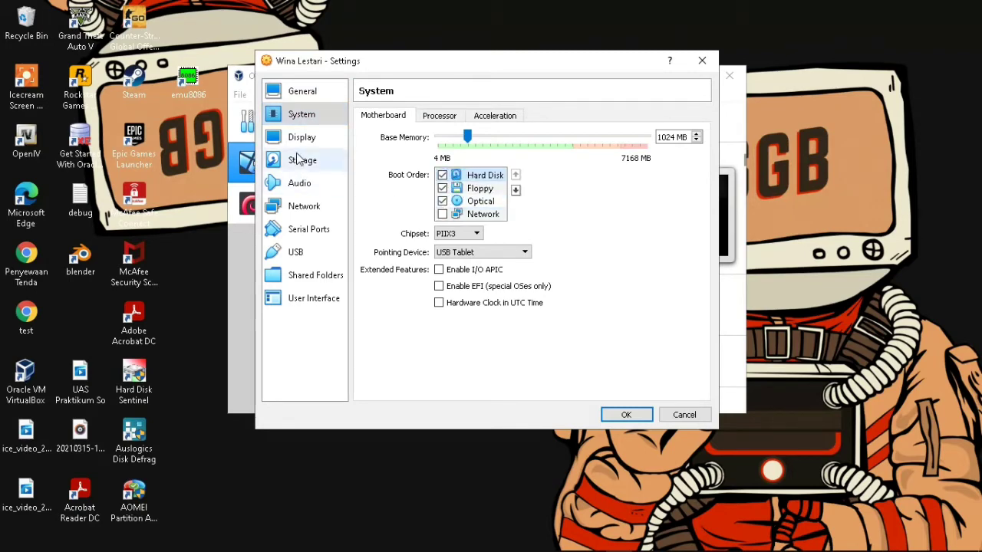
# - Attach its first adapter to Internal Network with promiscuous mode Allow All and save
pyautogui.click(304, 206)
pyautogui.click(476, 156)
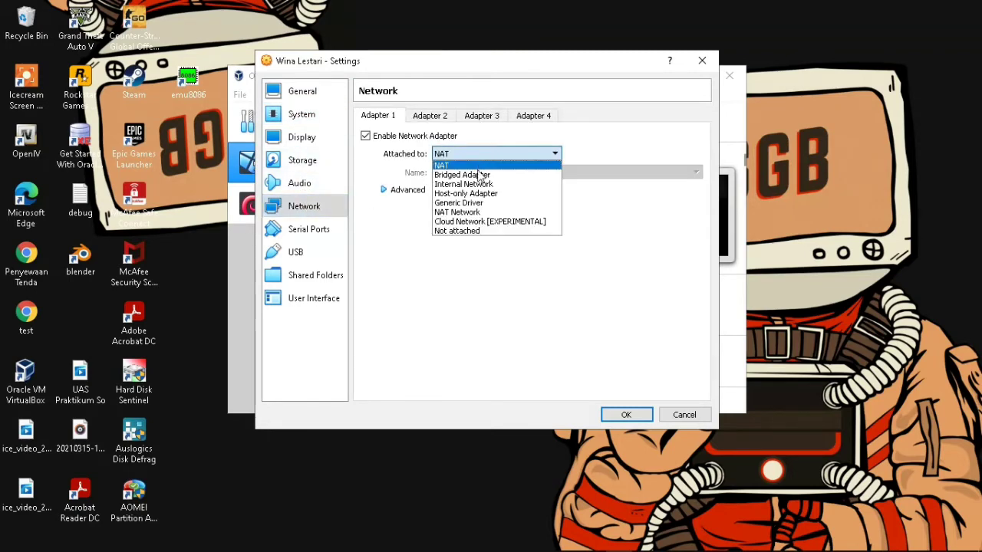
pyautogui.click(474, 185)
pyautogui.click(386, 191)
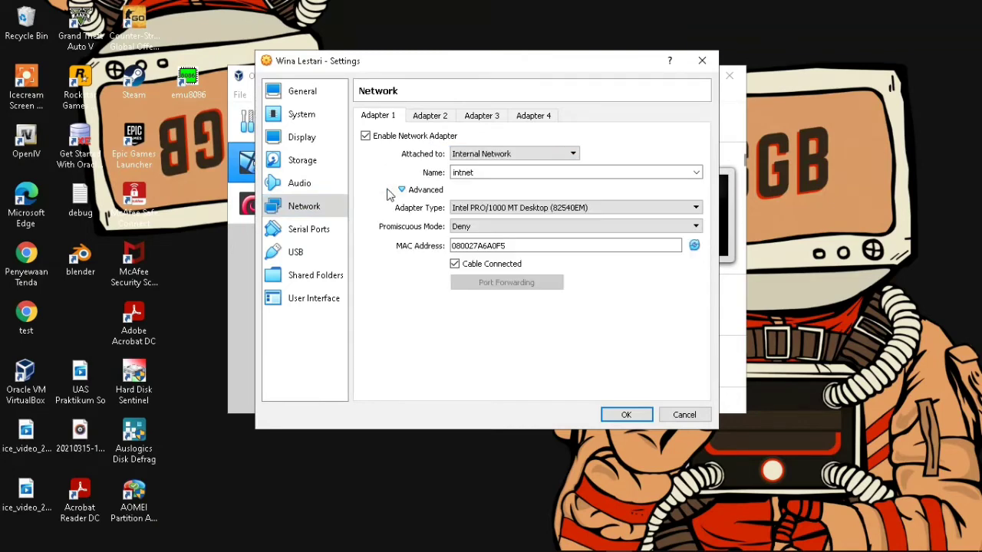
pyautogui.click(461, 227)
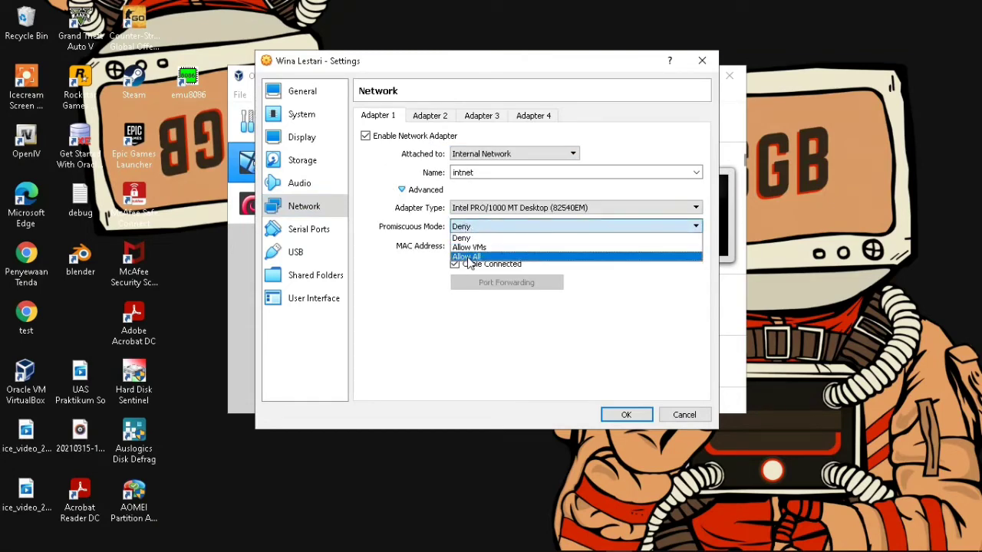
pyautogui.click(469, 257)
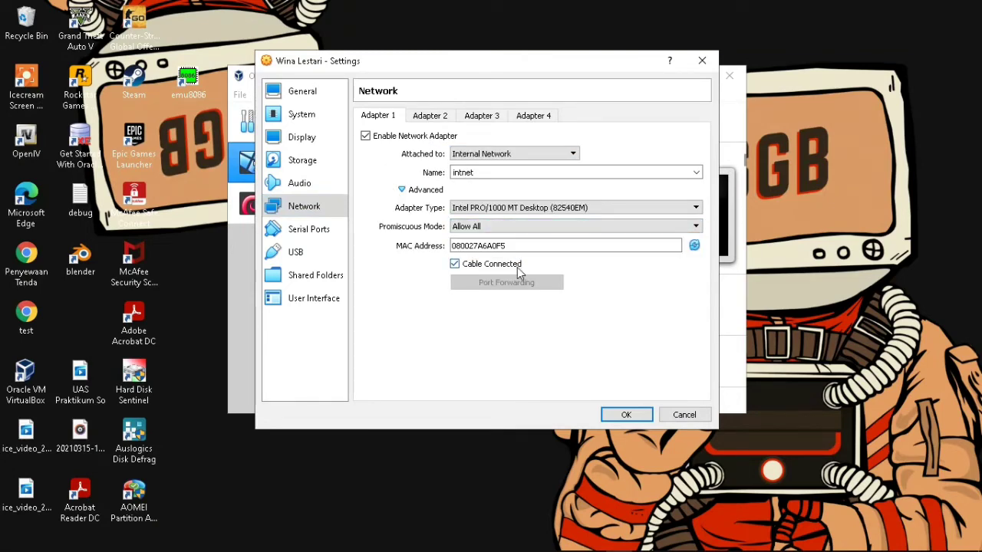
pyautogui.click(626, 415)
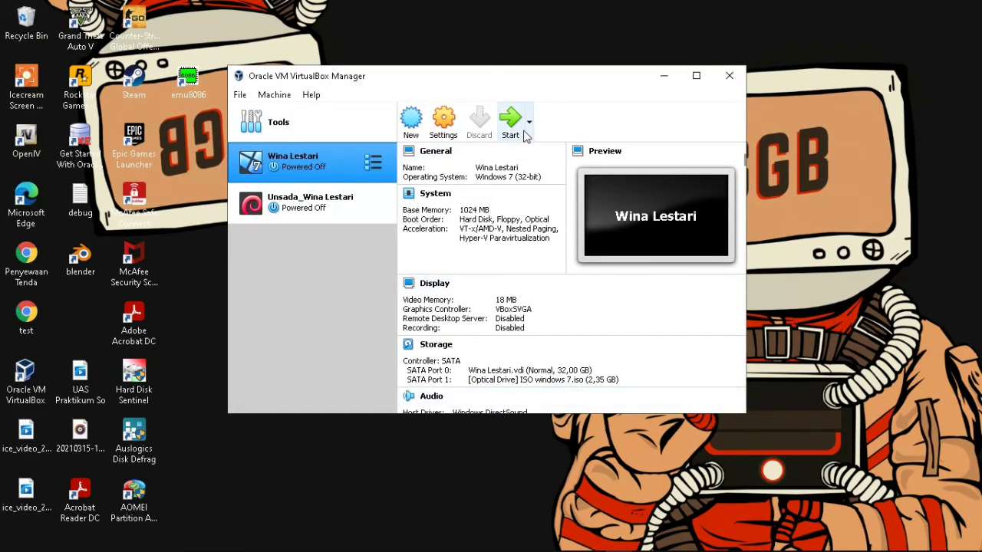
pyautogui.click(327, 207)
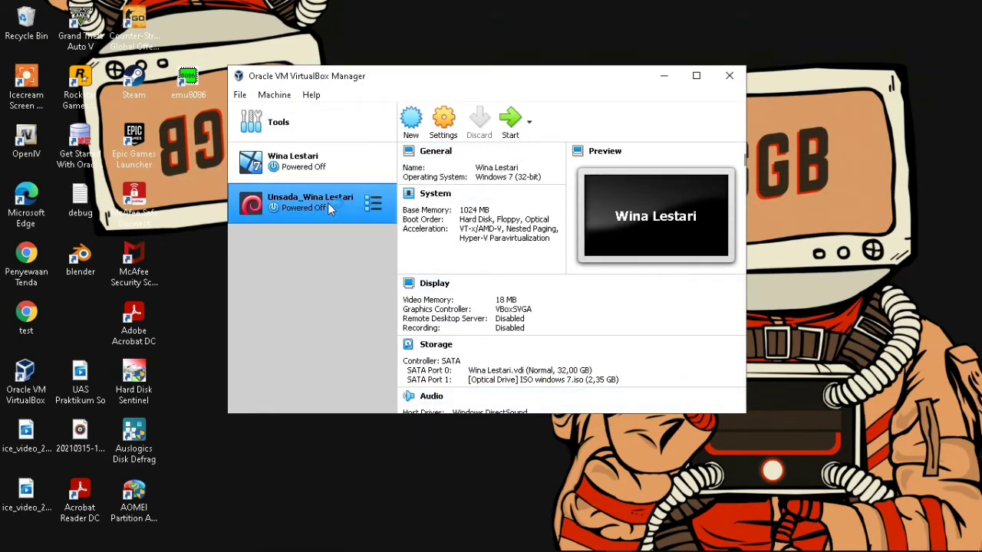
# - Start the Debian VM and move its window aside while it boots to the login prompt
pyautogui.click(510, 127)
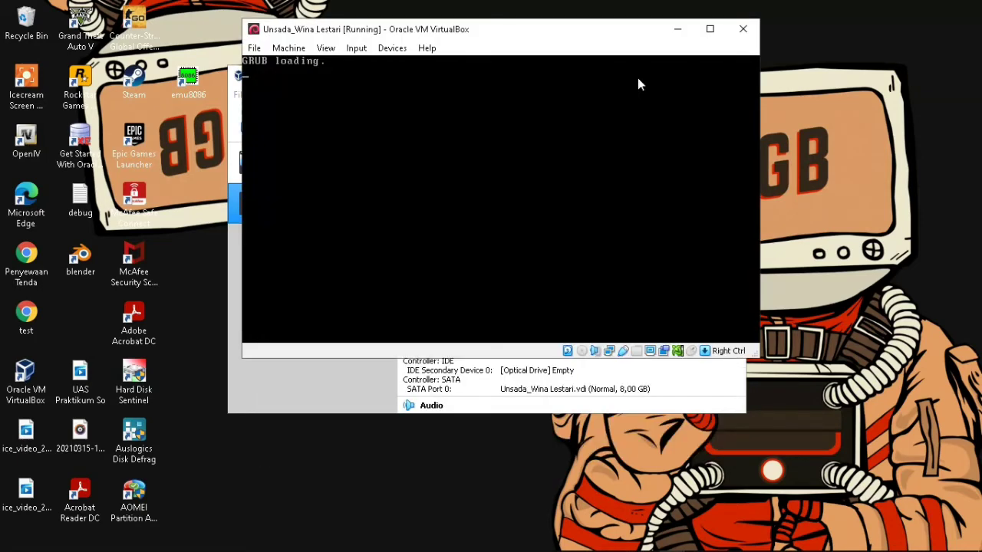
pyautogui.moveTo(498, 38); pyautogui.dragTo(577, 99)
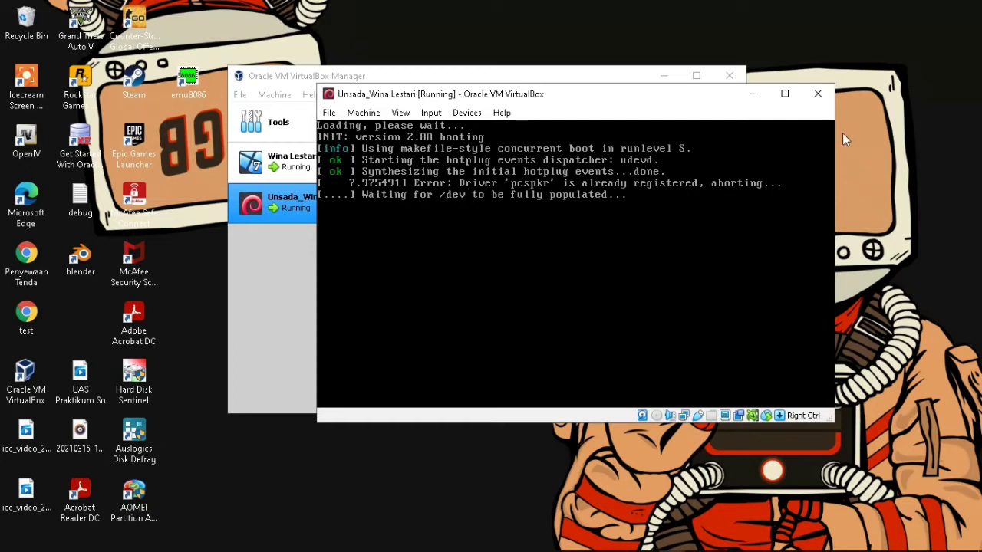
pyautogui.click(902, 136)
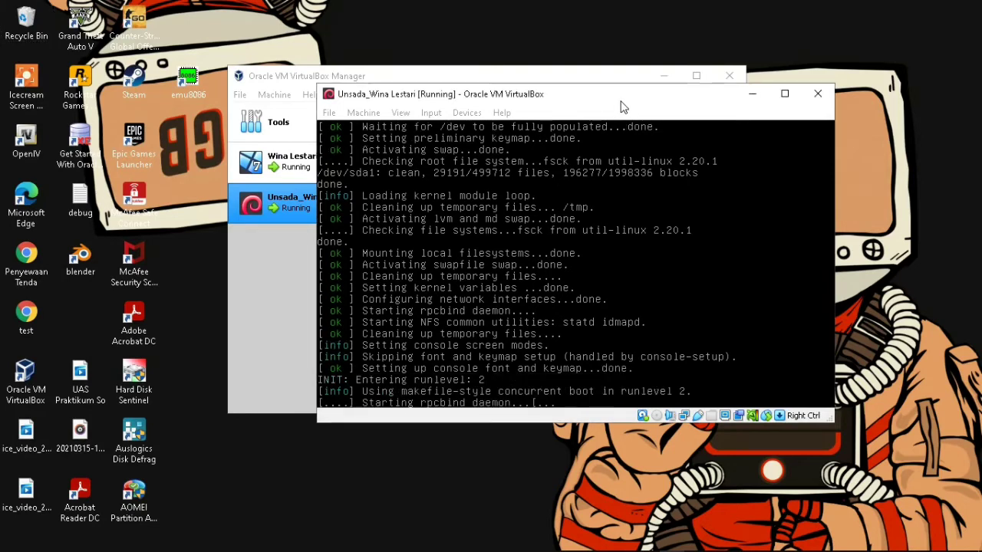
# - Log in to the Debian server with the user account, clear the screen, and type nano /etc/network/interfaces
pyautogui.write('u')
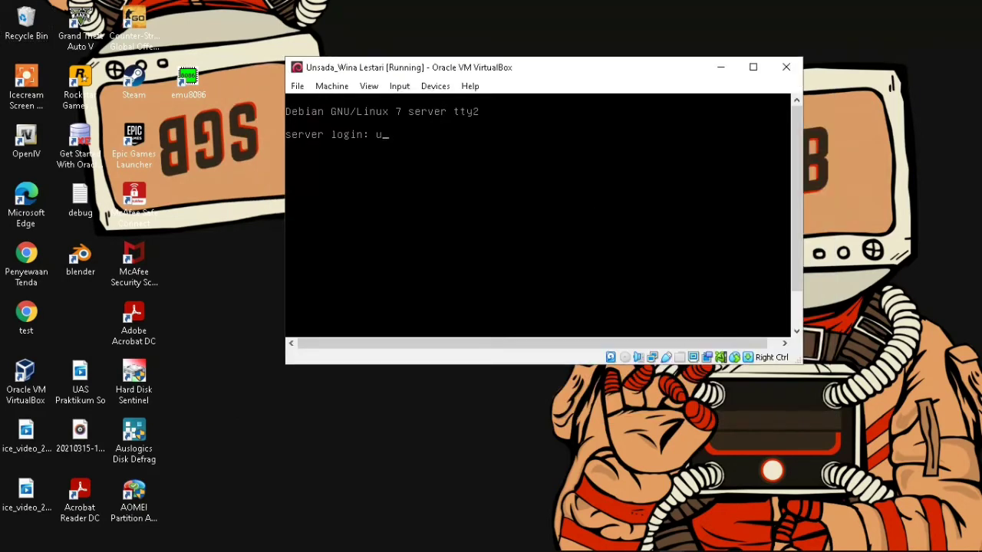
pyautogui.write('nsada')
pyautogui.press('Return')
pyautogui.press('Return')
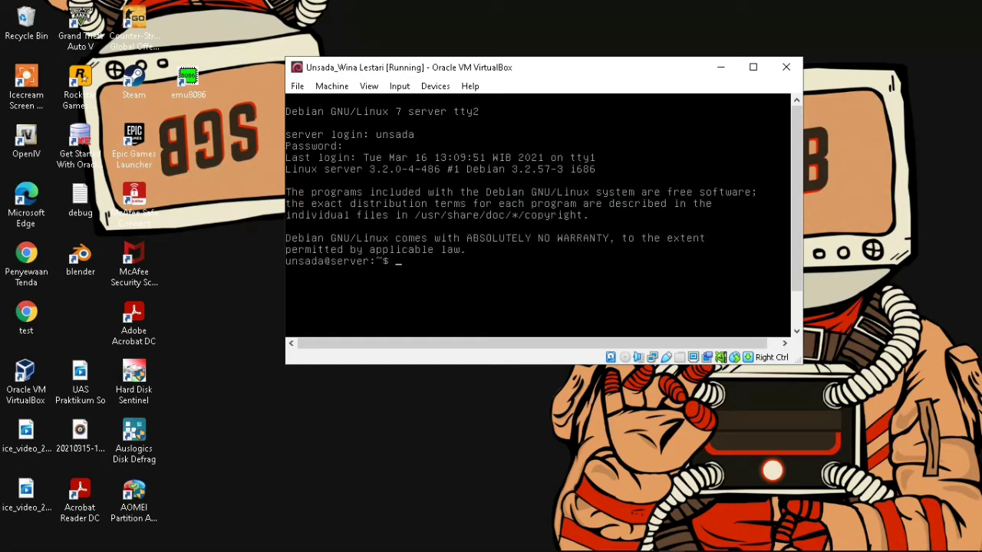
pyautogui.write('clear')
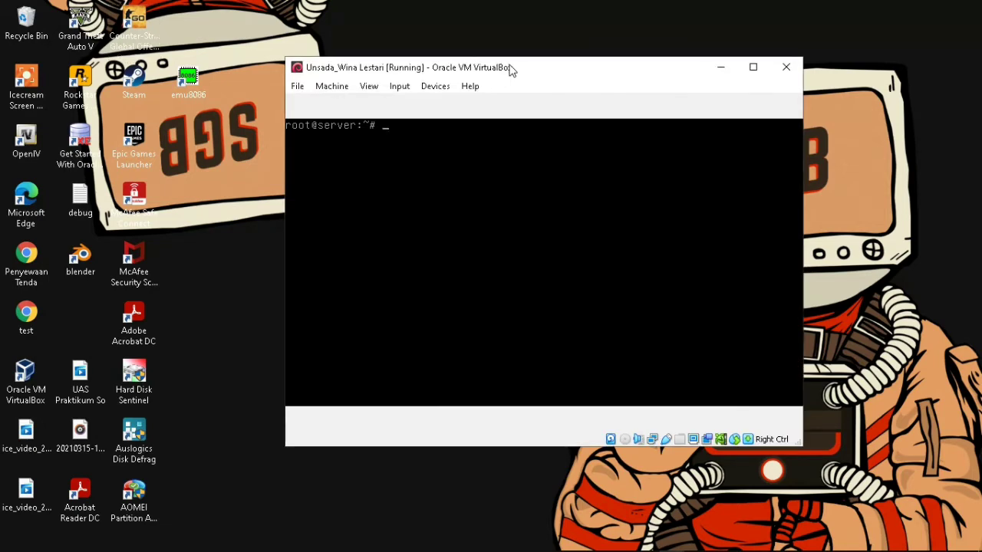
pyautogui.write('nano /etc/network/interfaces')
# - Open /etc/network/interfaces in nano, change allow-hotplug eth0 to auto eth0, and save
pyautogui.press('Return')
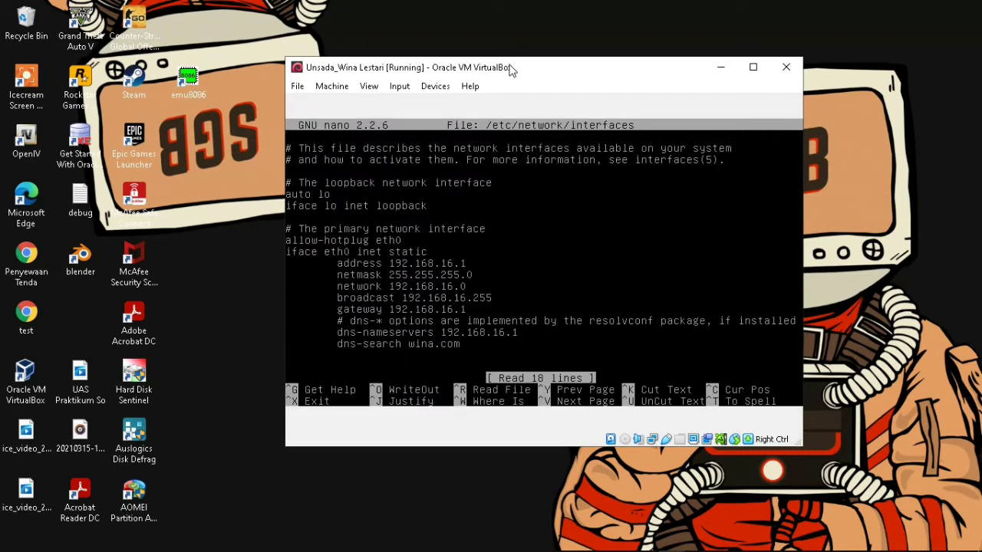
pyautogui.press('Left')
pyautogui.press('Left')
pyautogui.press('BackSpace')
pyautogui.press('BackSpace')
pyautogui.press('BackSpace')
pyautogui.press('BackSpace')
pyautogui.press('BackSpace')
pyautogui.press('BackSpace')
pyautogui.press('BackSpace')
pyautogui.press('BackSpace')
pyautogui.press('BackSpace')
pyautogui.press('BackSpace')
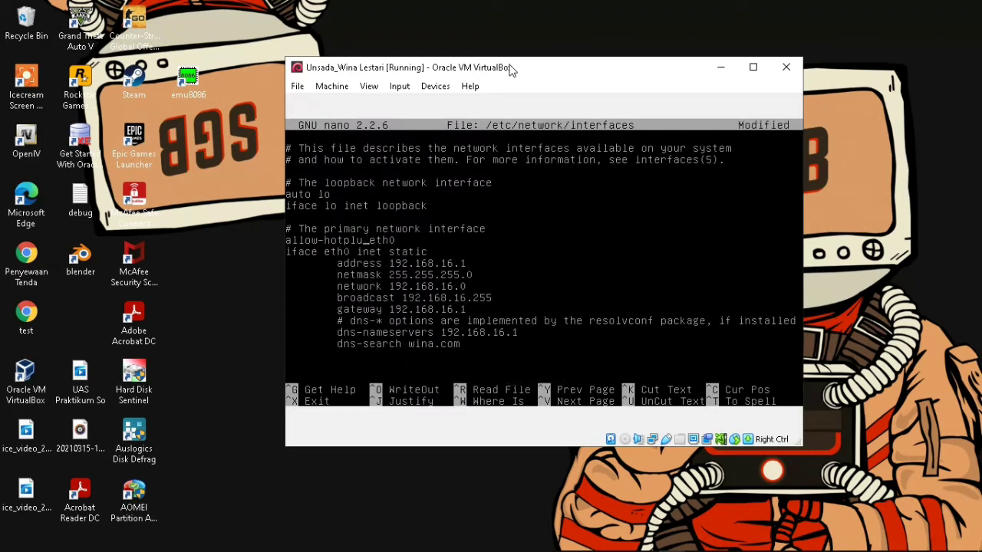
pyautogui.press('BackSpace')
pyautogui.press('BackSpace')
pyautogui.write('uto')
pyautogui.hotkey('ctrl', 'x')
pyautogui.press('y')
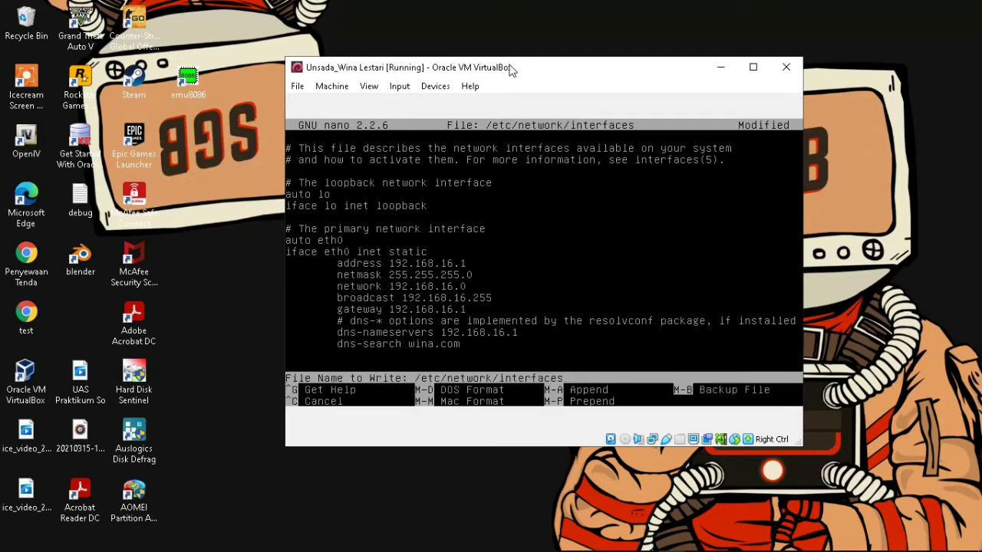
pyautogui.press('Return')
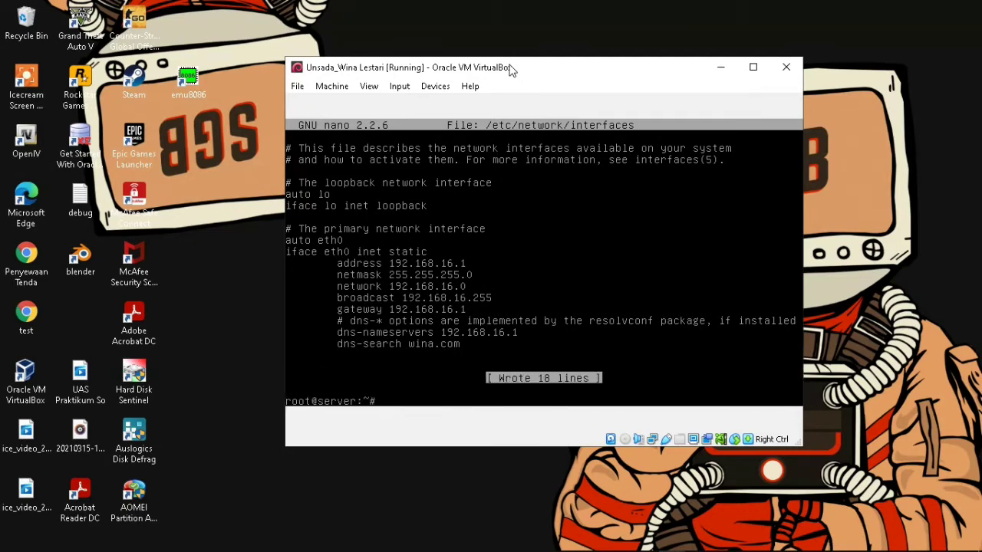
pyautogui.click(871, 193)
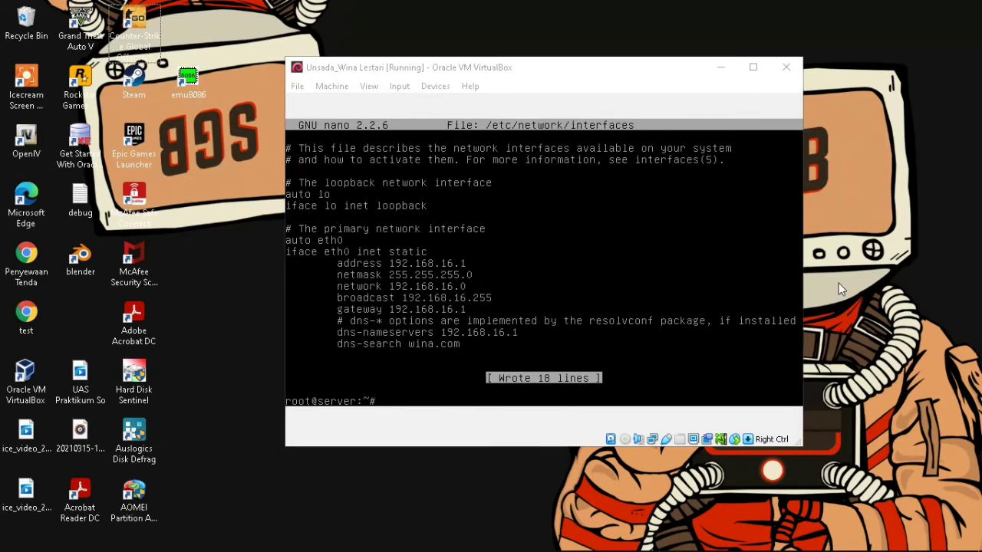
# - Run service networking restart on the Debian server, then hide its window
pyautogui.press('Down')
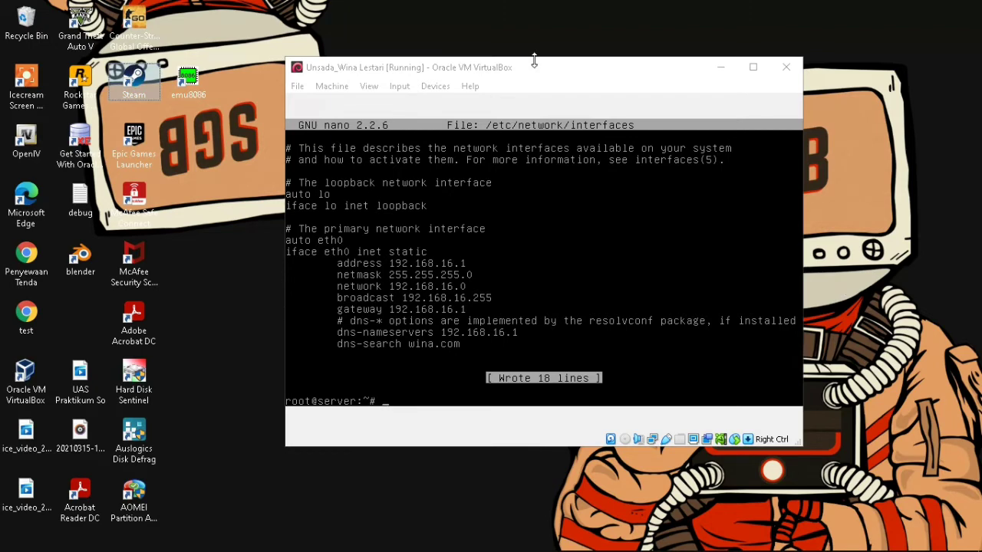
pyautogui.click(573, 73)
pyautogui.write('ser')
pyautogui.write('vice ne')
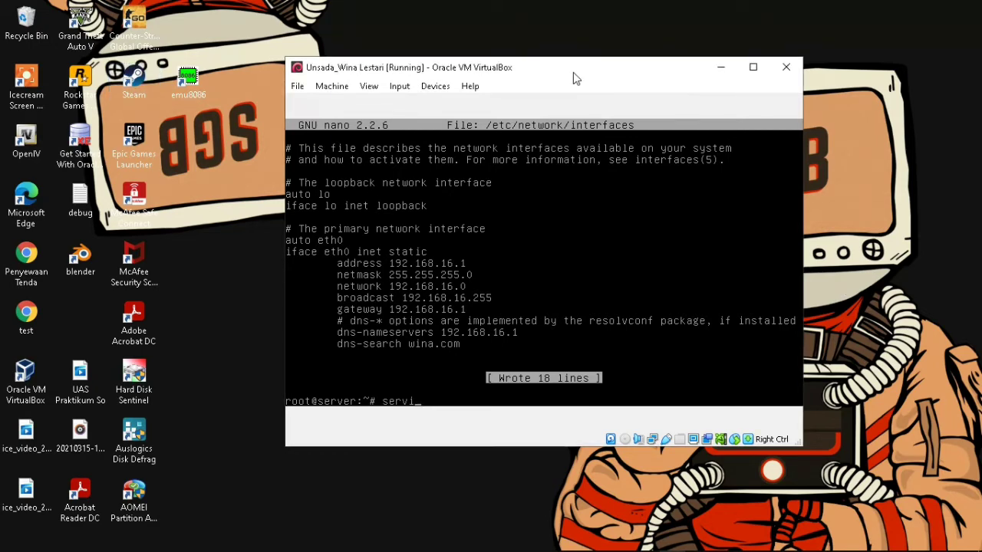
pyautogui.write('tworking s')
pyautogui.press('BackSpace')
pyautogui.write('restart')
pyautogui.press('Return')
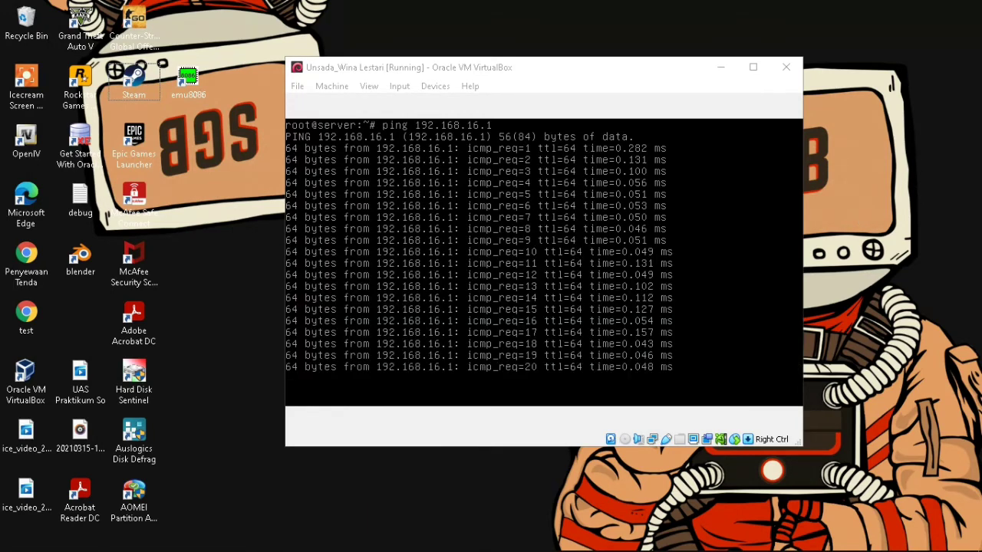
pyautogui.press('super+d')
# - Bring up the Windows 7 VM window and maximize it
pyautogui.moveTo(671, 535)
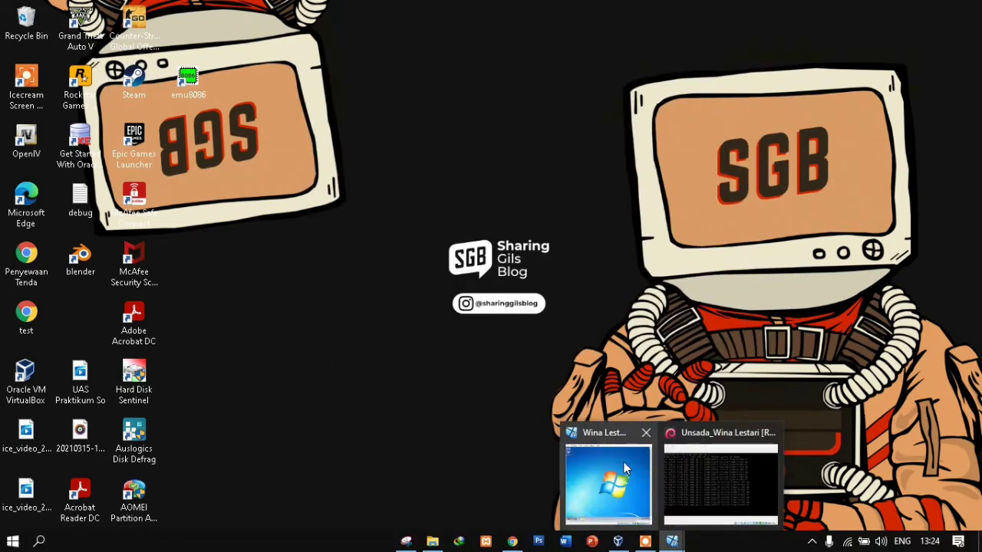
pyautogui.click(622, 461)
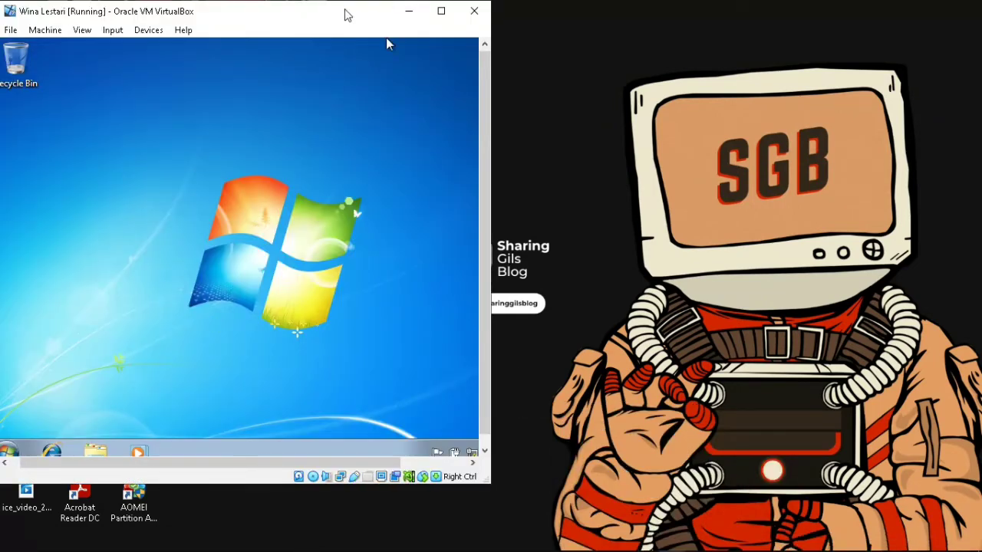
pyautogui.moveTo(344, 16); pyautogui.dragTo(476, 16)
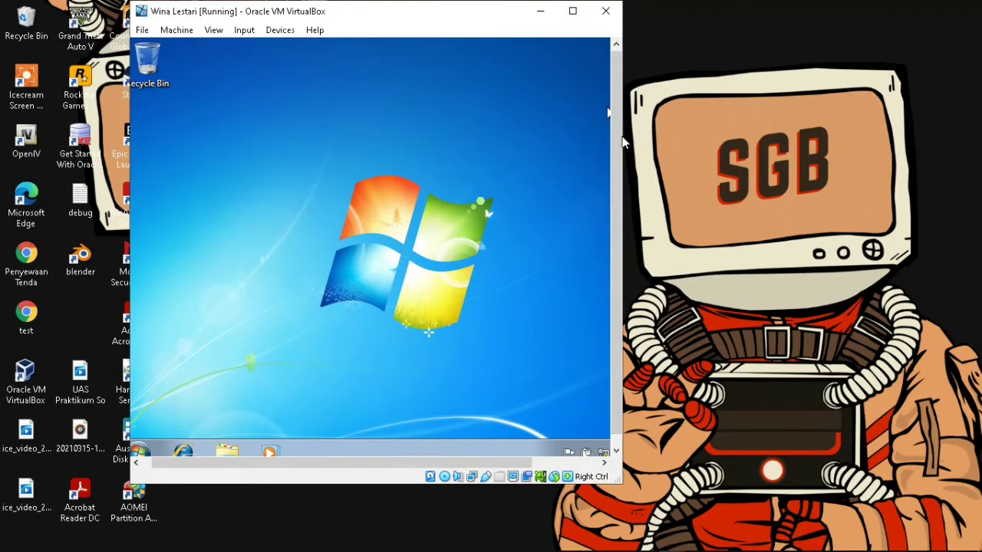
pyautogui.click(579, 15)
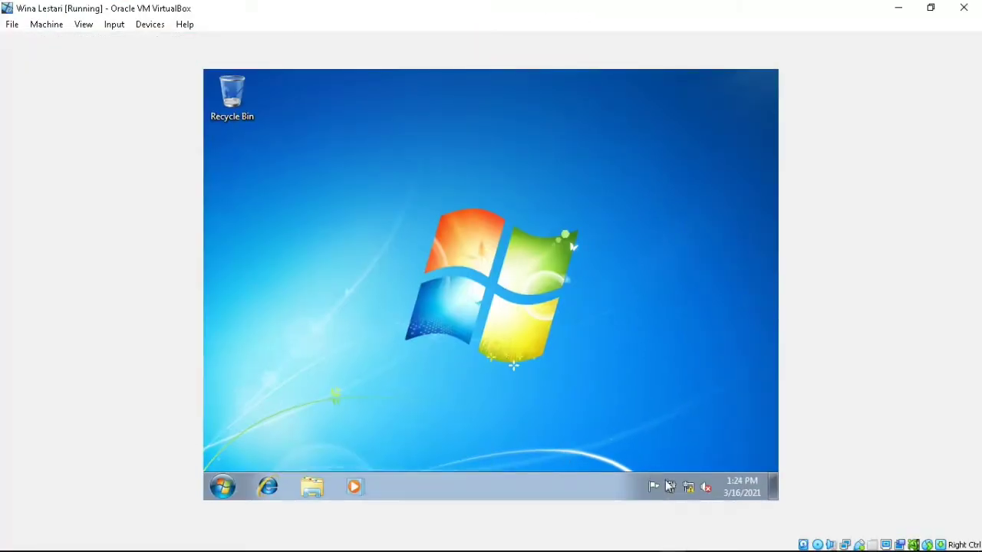
# - Open Local Area Connection status via the tray's Network and Sharing Center
pyautogui.click(690, 490)
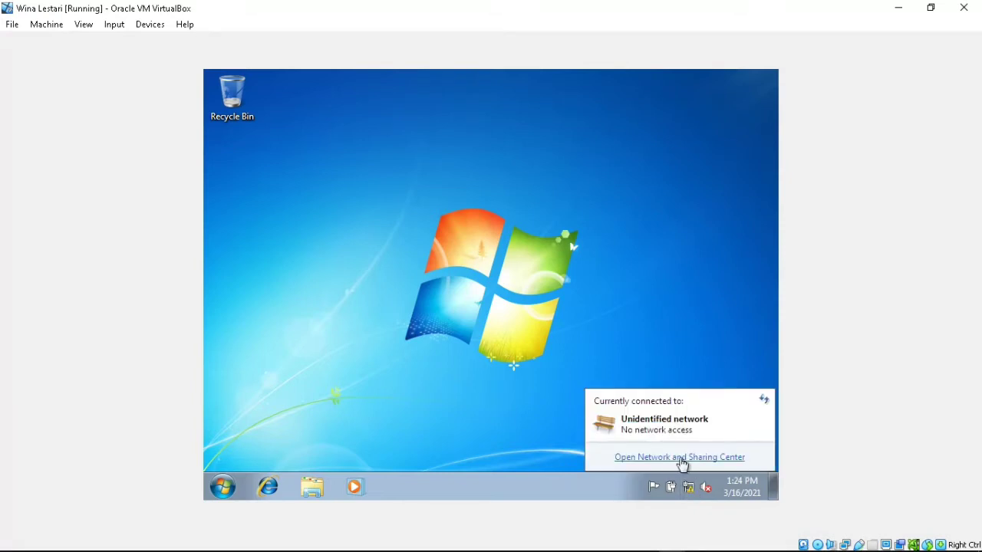
pyautogui.click(681, 461)
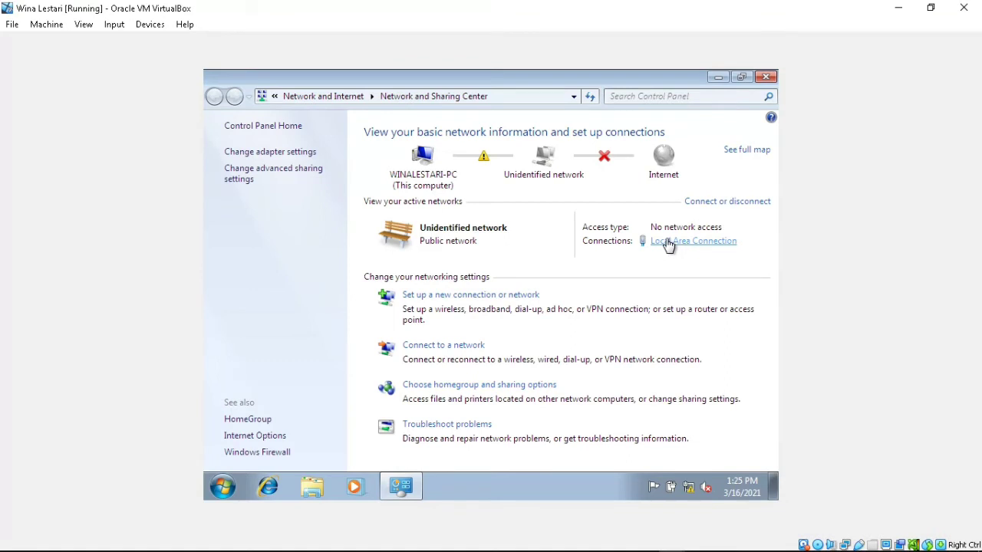
pyautogui.click(665, 244)
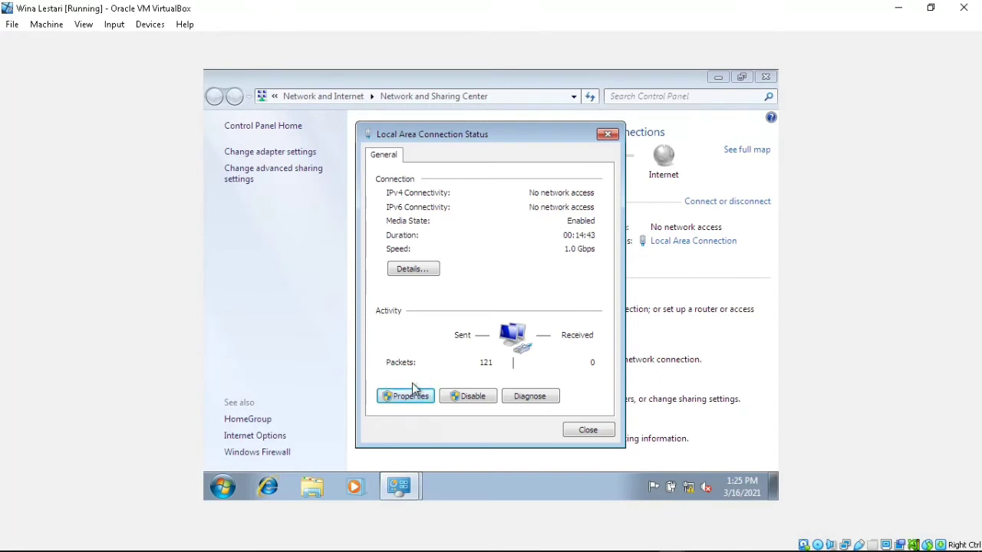
# - Set static IPv4 192.168.16.2, mask 255.255.255.0, gateway 192.168.16.1, and apply
pyautogui.click(412, 384)
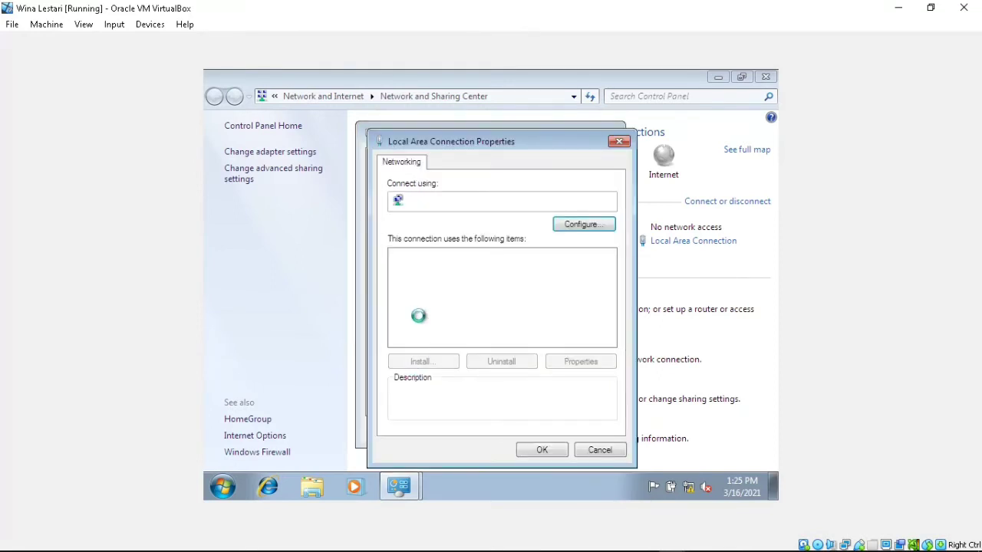
pyautogui.doubleClick(445, 305)
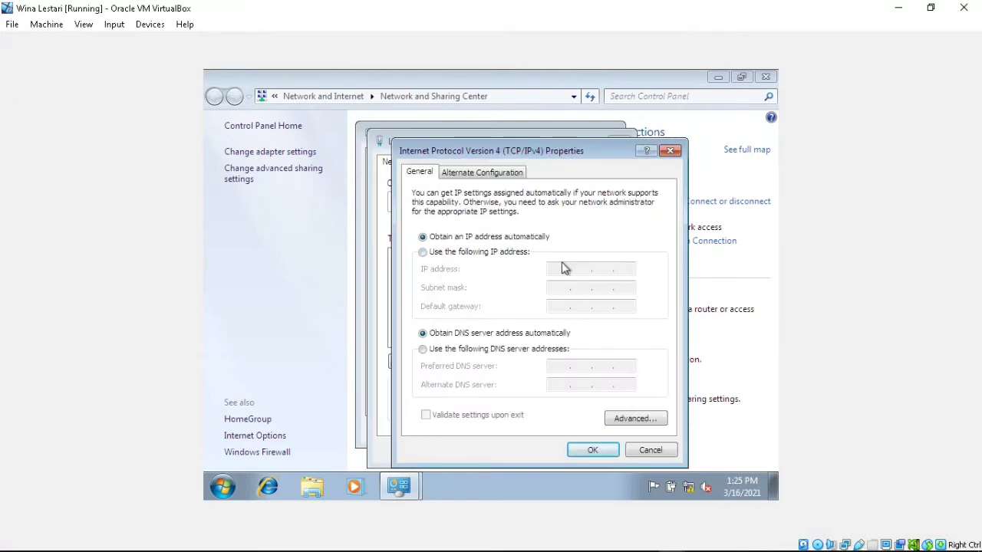
pyautogui.click(514, 259)
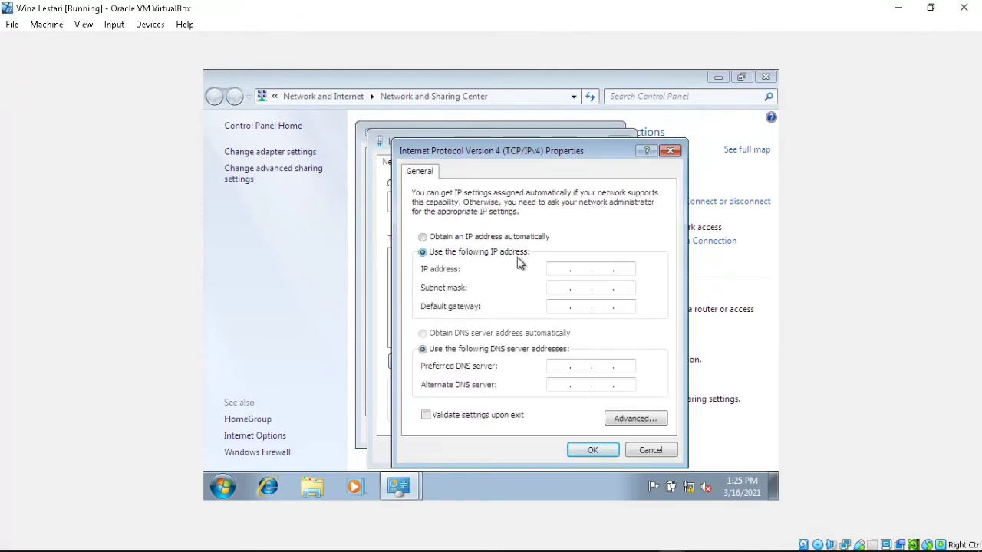
pyautogui.click(553, 268)
pyautogui.write('192 . 168 . 16 . 2')
pyautogui.click(564, 286)
pyautogui.click(560, 305)
pyautogui.write('192 . ')
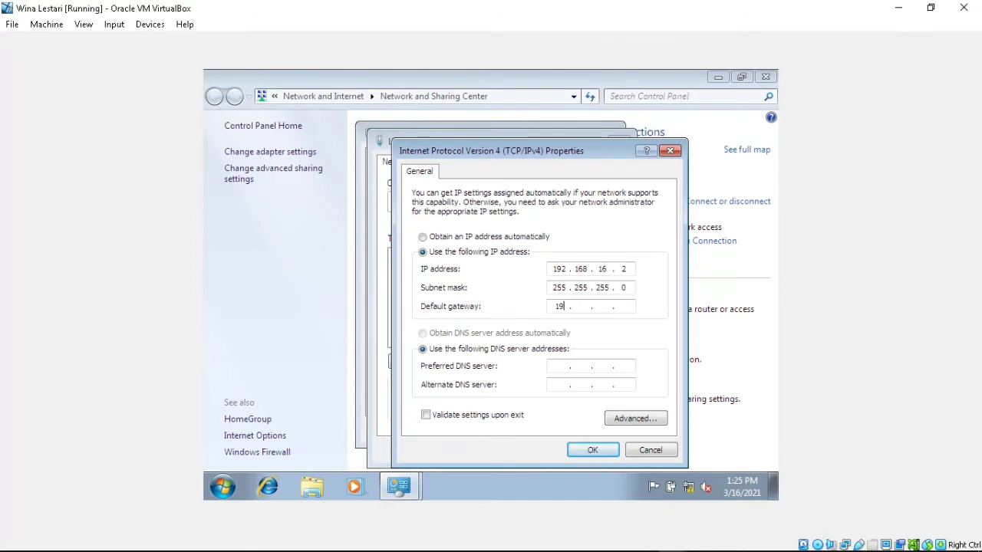
pyautogui.write('168 . 16 . 1')
pyautogui.click(591, 451)
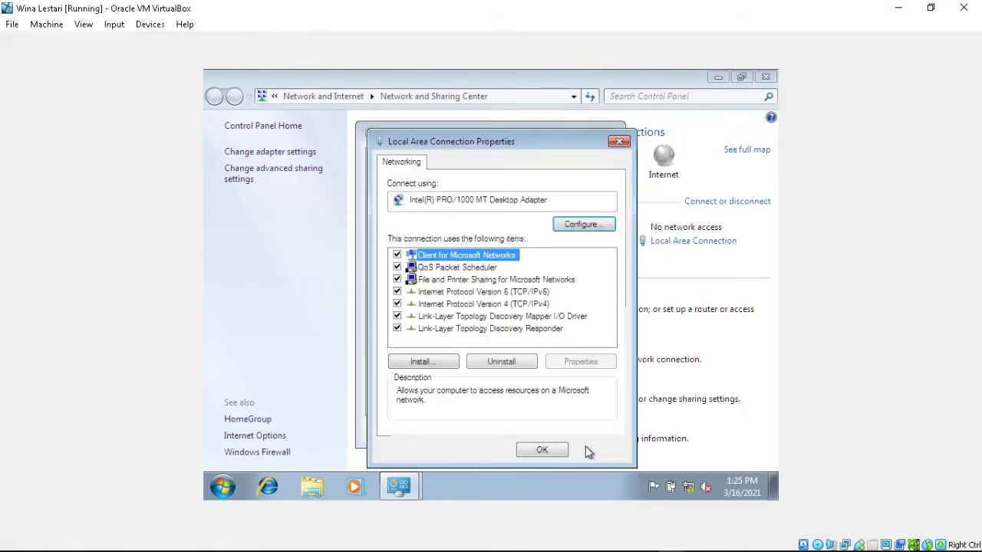
pyautogui.click(543, 451)
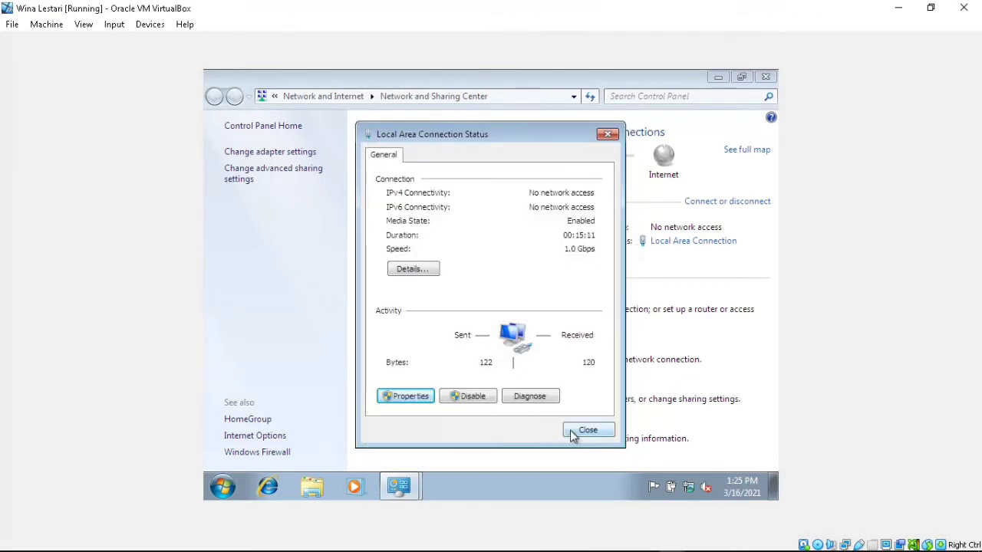
# - Close the connection status dialog and launch cmd from the Start menu search
pyautogui.click(584, 431)
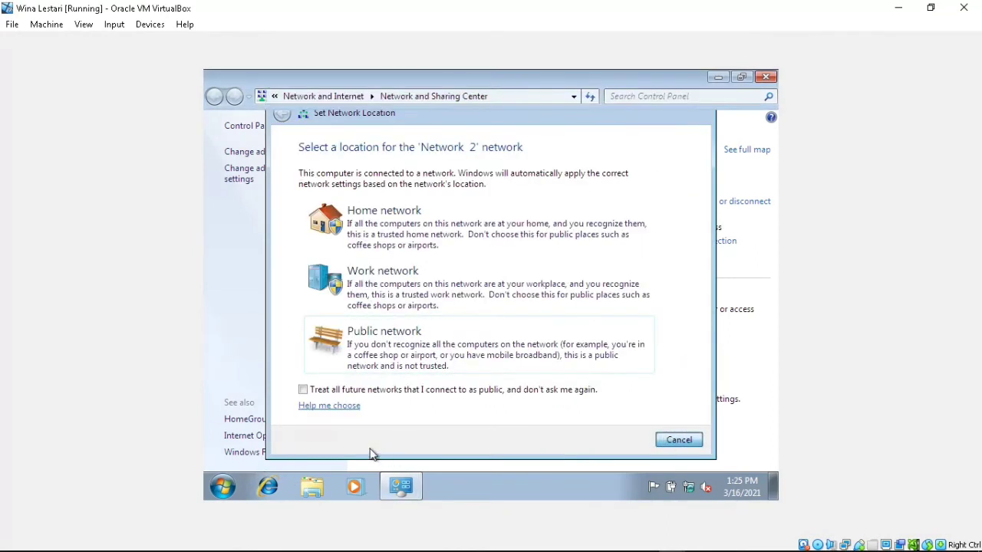
pyautogui.click(220, 487)
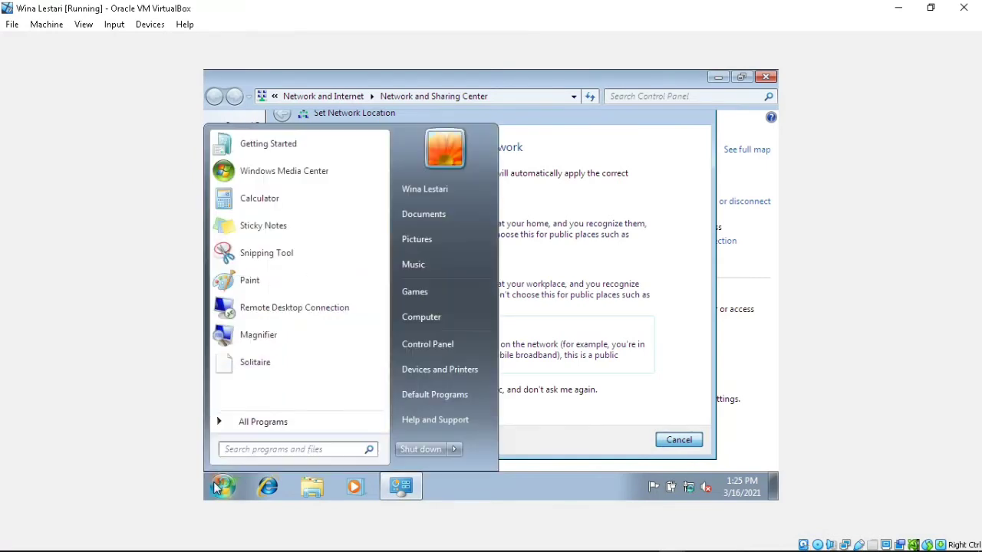
pyautogui.click(272, 450)
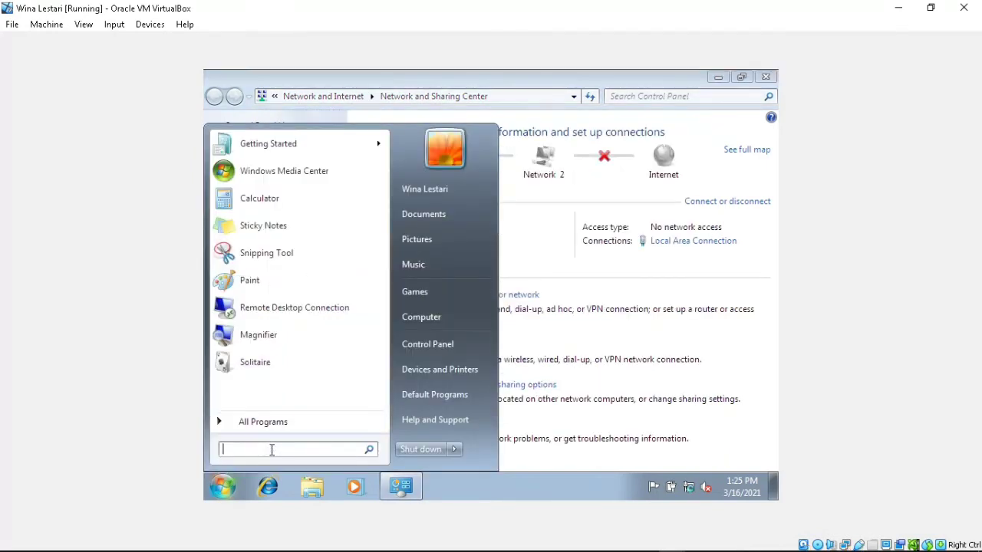
pyautogui.write('cmd')
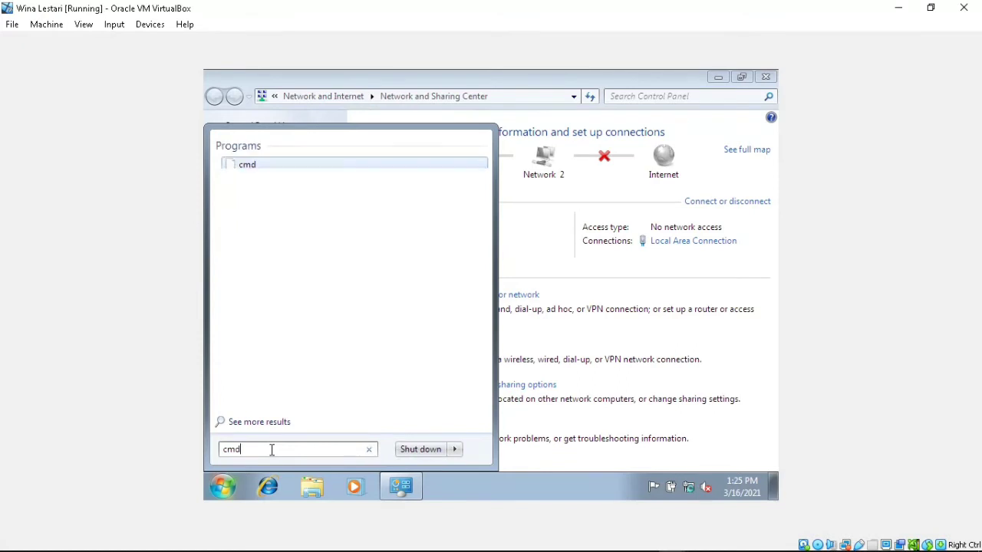
pyautogui.press('Return')
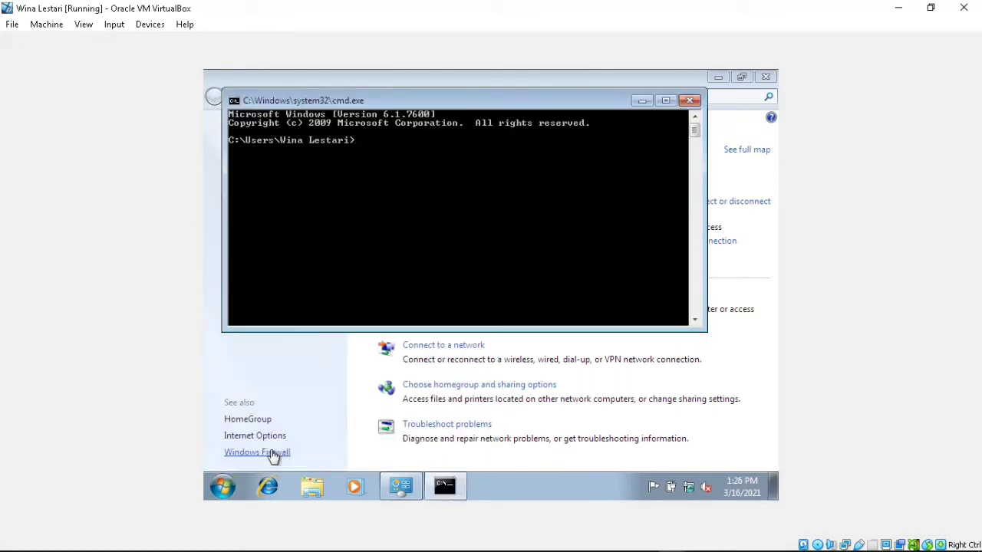
# - Run ipconfig and ping the guest's own address 192.168.16.2
pyautogui.write('ipconfig')
pyautogui.press('Return')
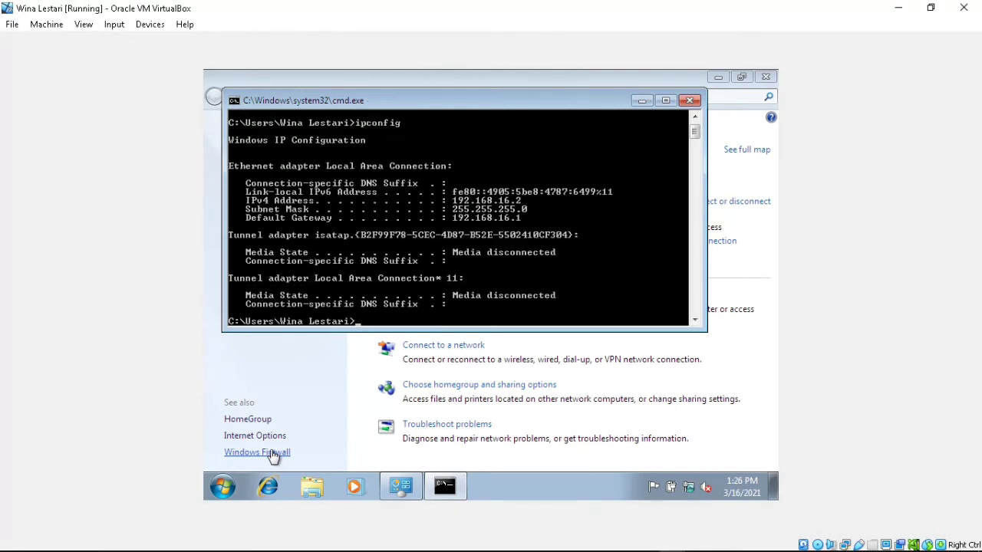
pyautogui.write('ping 192.168.16.2')
pyautogui.press('Return')
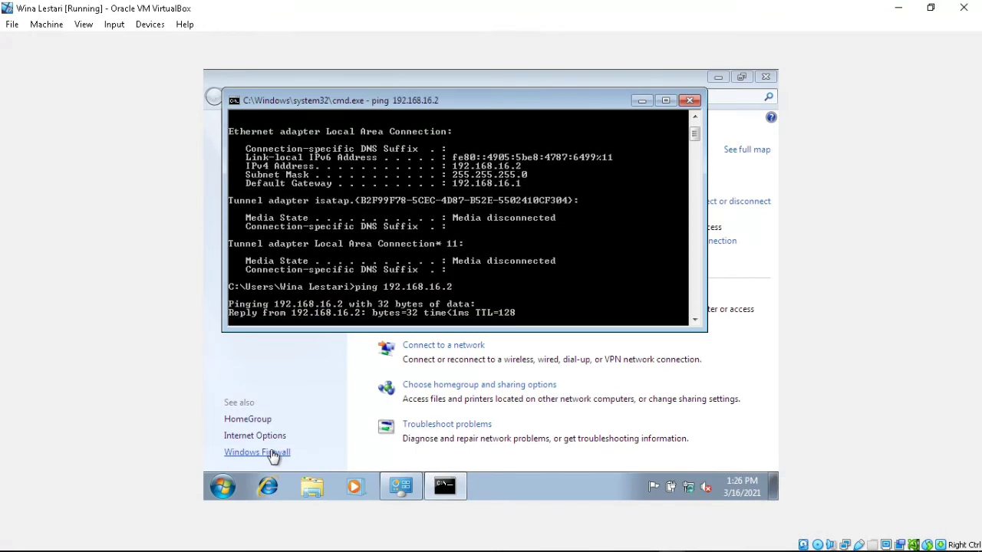
# - Ping the Debian server at 192.168.16.1 and confirm replies
pyautogui.click(931, 9)
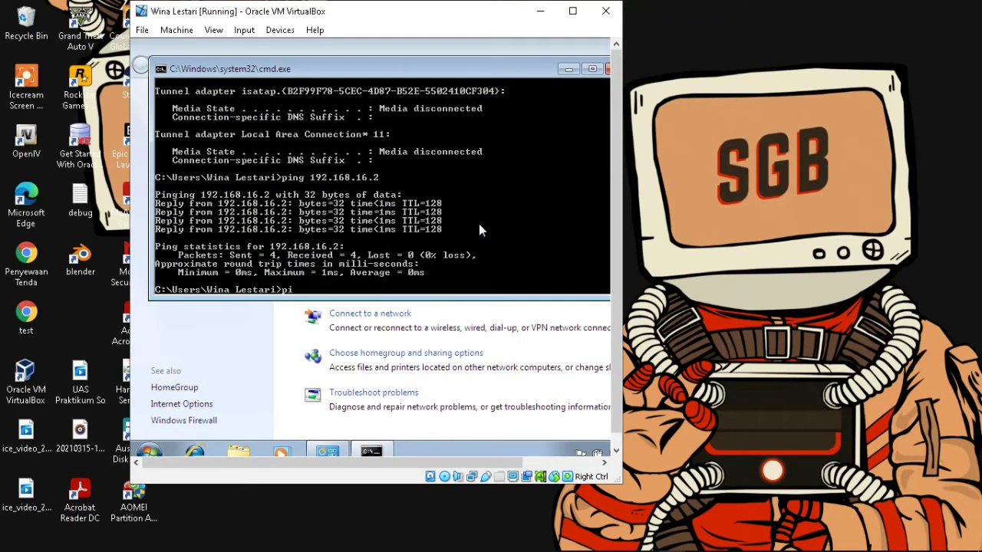
pyautogui.write('ing 192.168.16.1')
pyautogui.press('Return')
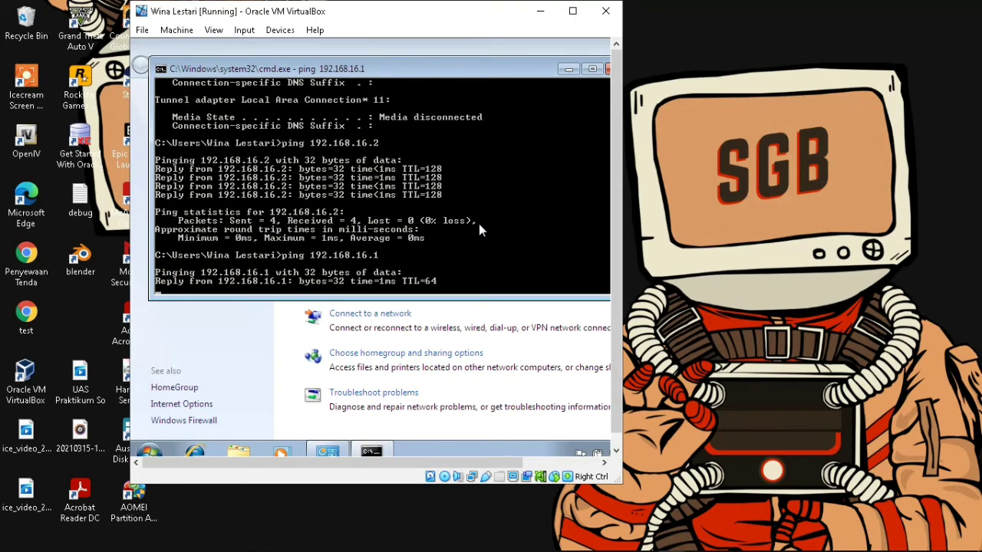
pyautogui.click(572, 11)
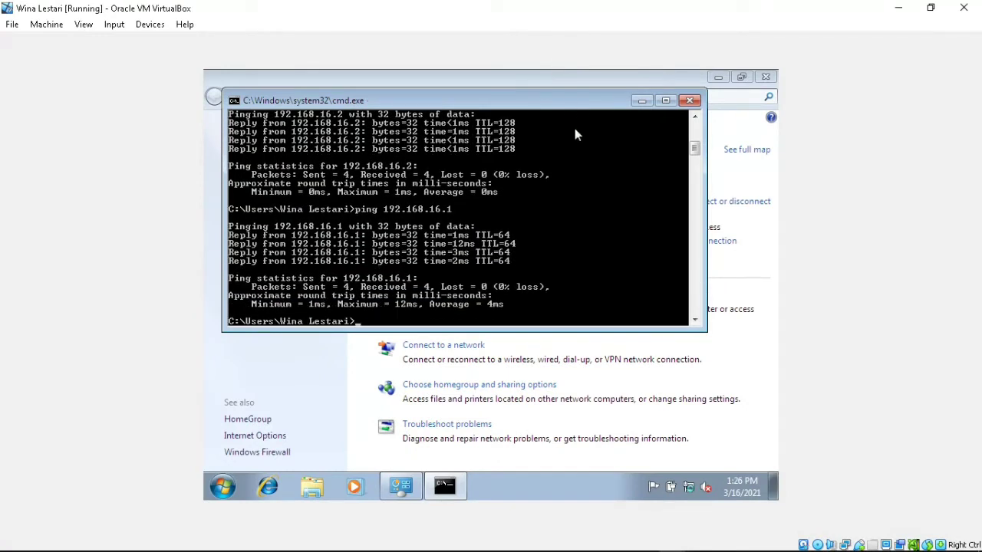
pyautogui.click(931, 8)
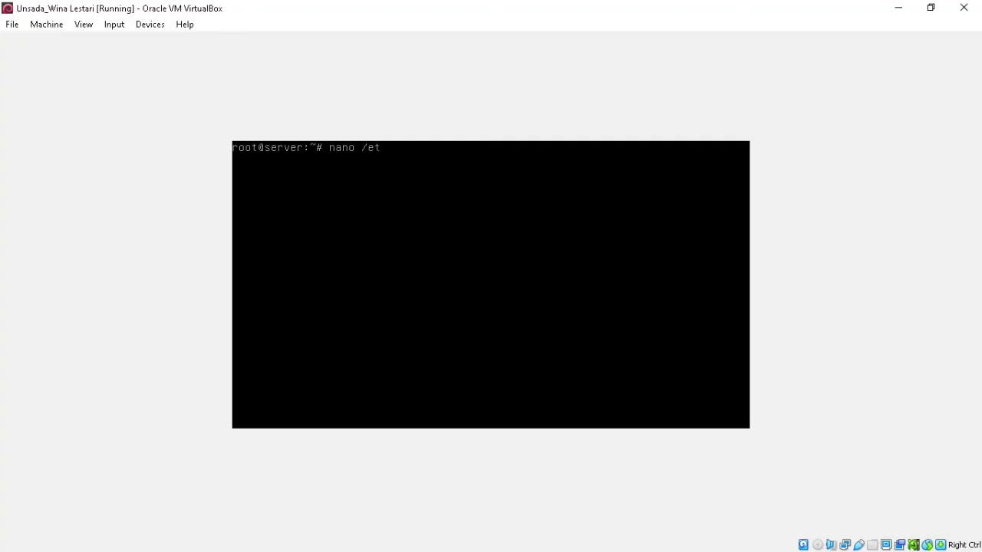
# - View /etc/network/interfaces in nano to check the static 192.168.16.1 settings
pyautogui.write('c/netwr')
pyautogui.write('rk/interfaces')
pyautogui.press('Return')
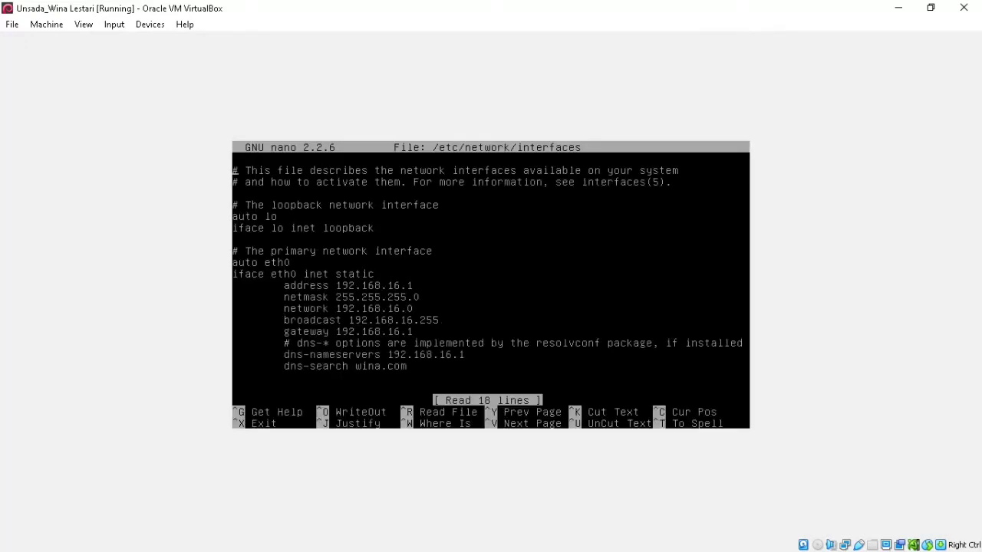
pyautogui.hotkey('ctrl', 'x')
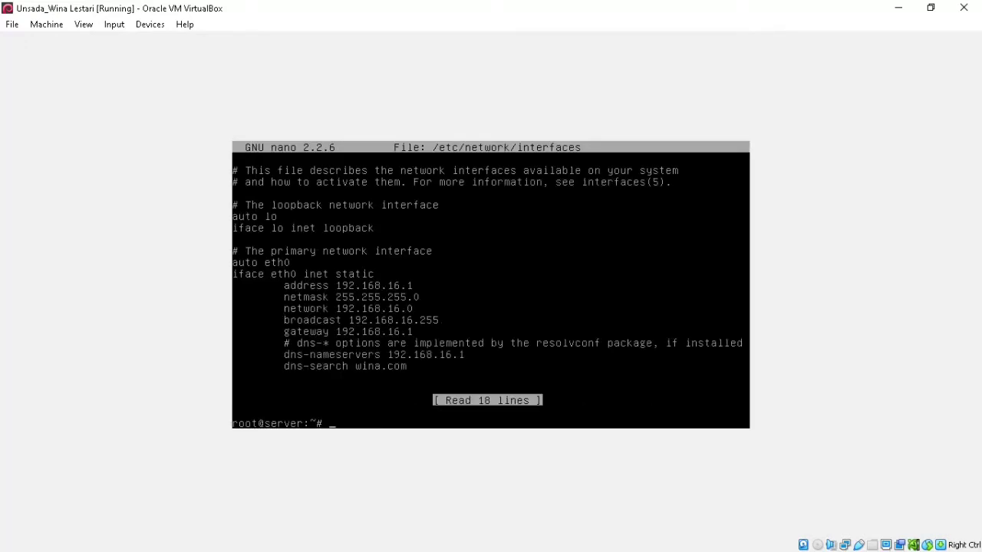
# - Clear the terminal and enter the command to open /etc/hostname
pyautogui.write('clea')
pyautogui.write('r')
pyautogui.press('Return')
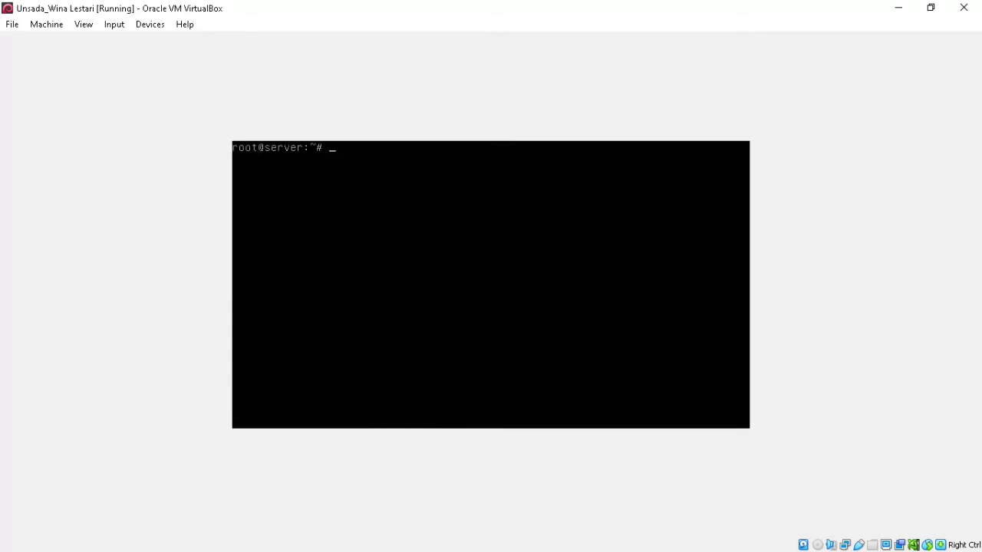
pyautogui.write('nano /etc/hostname')
# - Check /etc/hostname reads 'server' and /etc/hosts maps 192.168.16.1 to server.wina.com, then clear
pyautogui.press('Return')
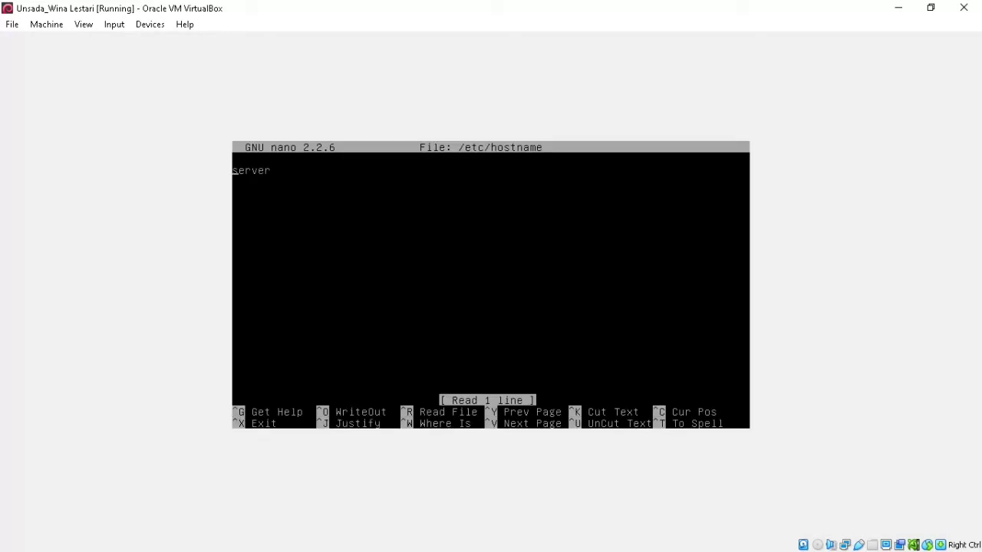
pyautogui.hotkey('ctrl', 'x')
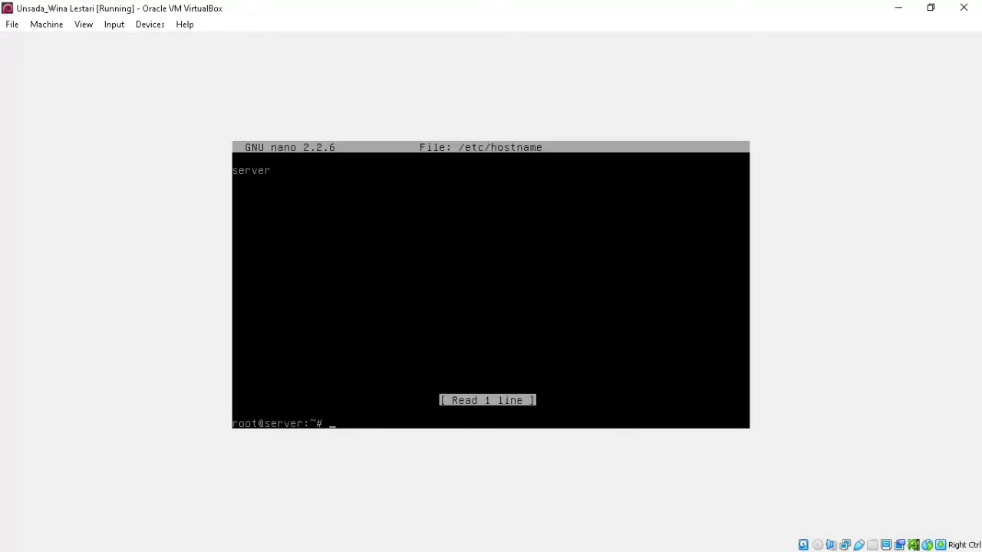
pyautogui.write('nano /etc/hosts')
pyautogui.press('Return')
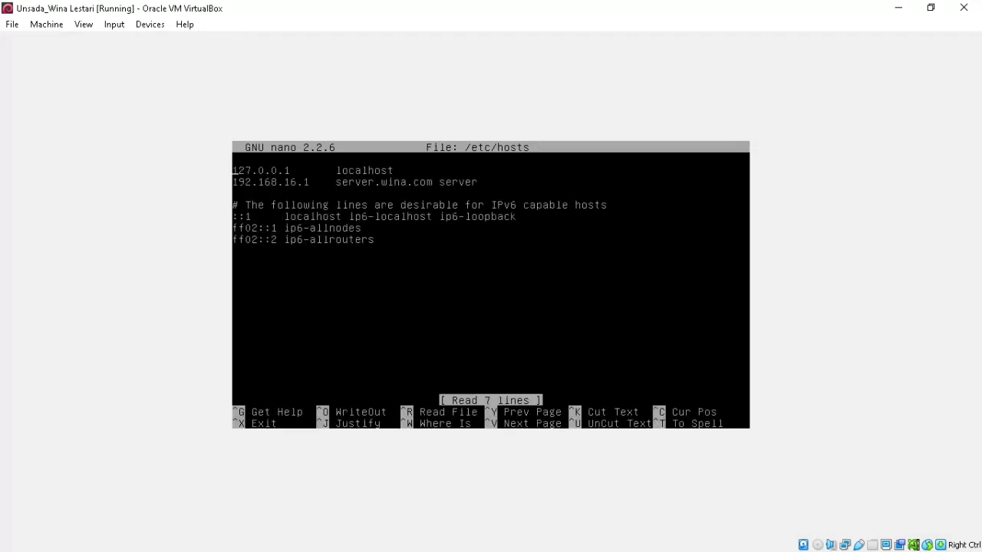
pyautogui.hotkey('ctrl', 'x')
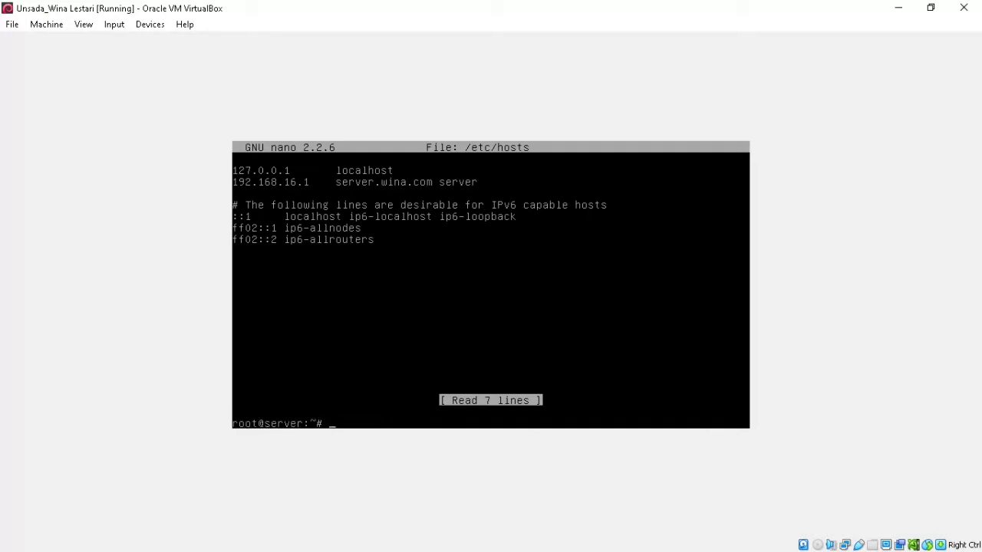
pyautogui.write('clear')
pyautogui.press('Return')
# - Start installing bind9 with apt-get install bind9, answering y to continue
pyautogui.write('apt')
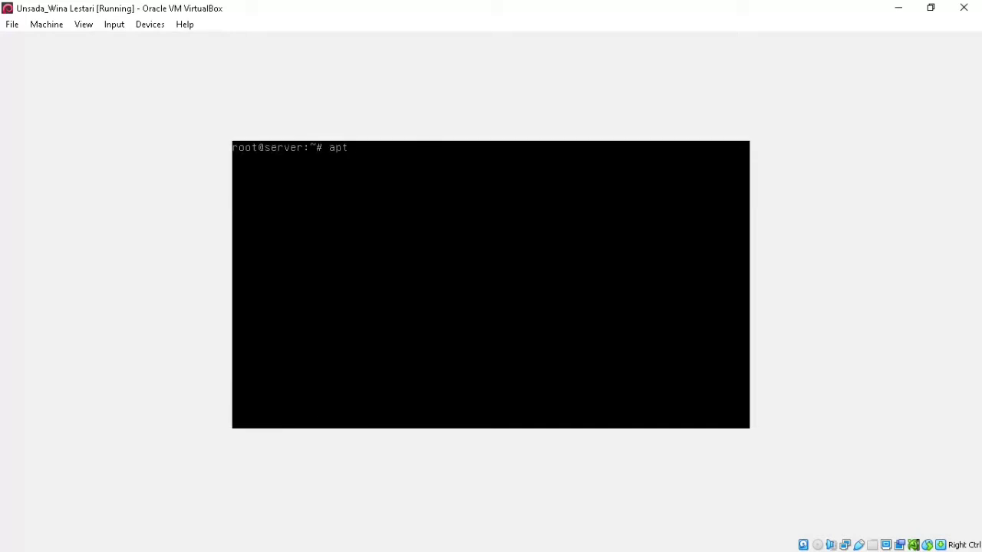
pyautogui.write('-get install bind9')
pyautogui.press('Return')
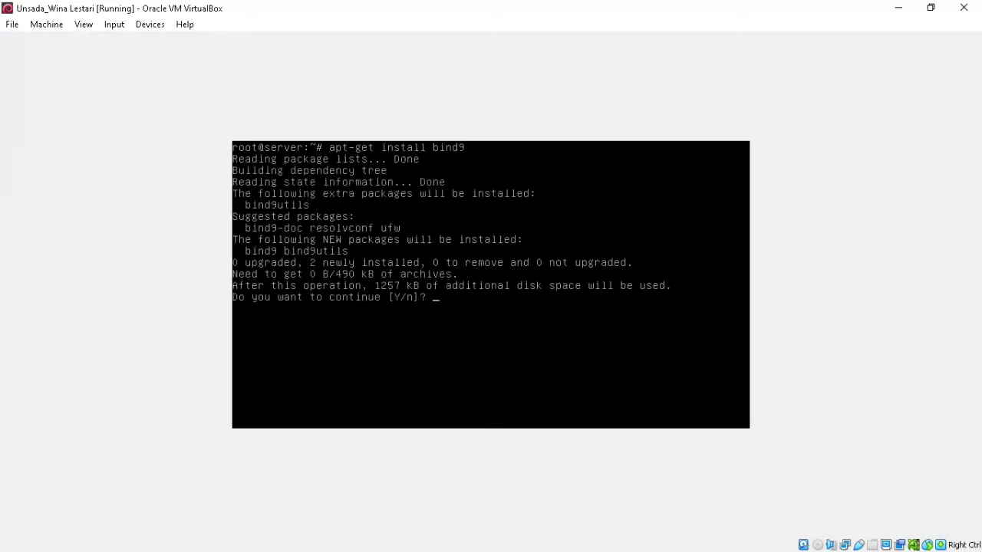
pyautogui.write('y')
pyautogui.press('Return')
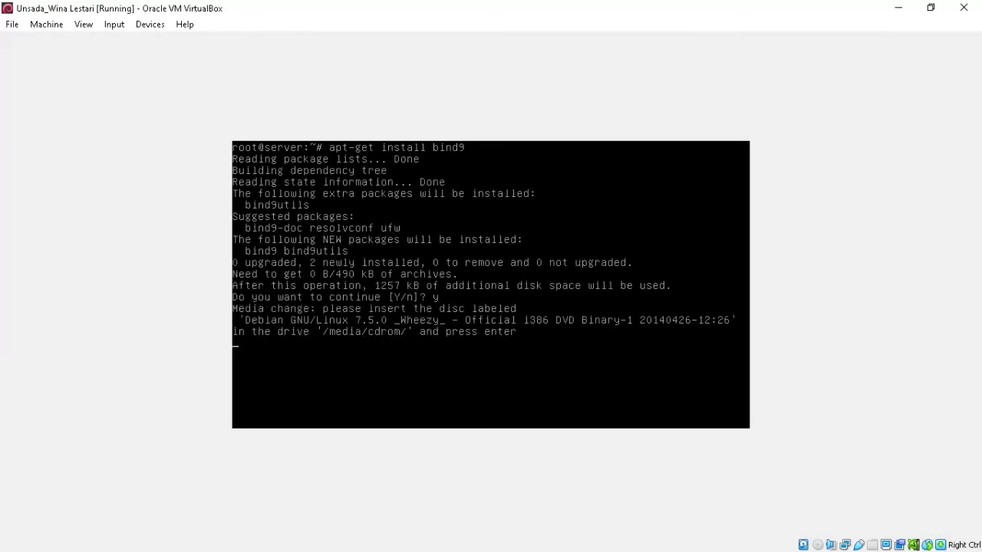
# - Insert the Debian 7.5.0 DVD image into the optical drive so the install finishes
pyautogui.click(150, 24)
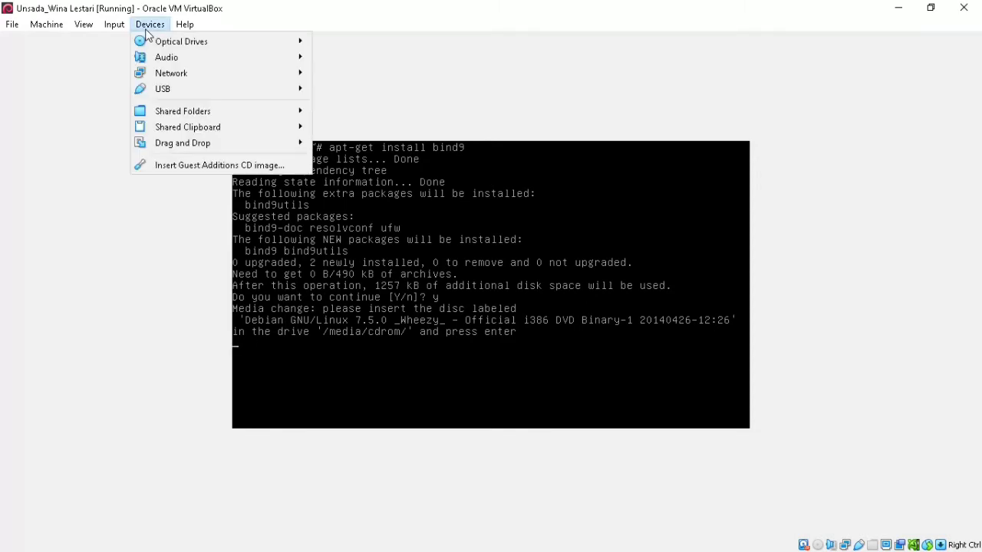
pyautogui.moveTo(180, 41)
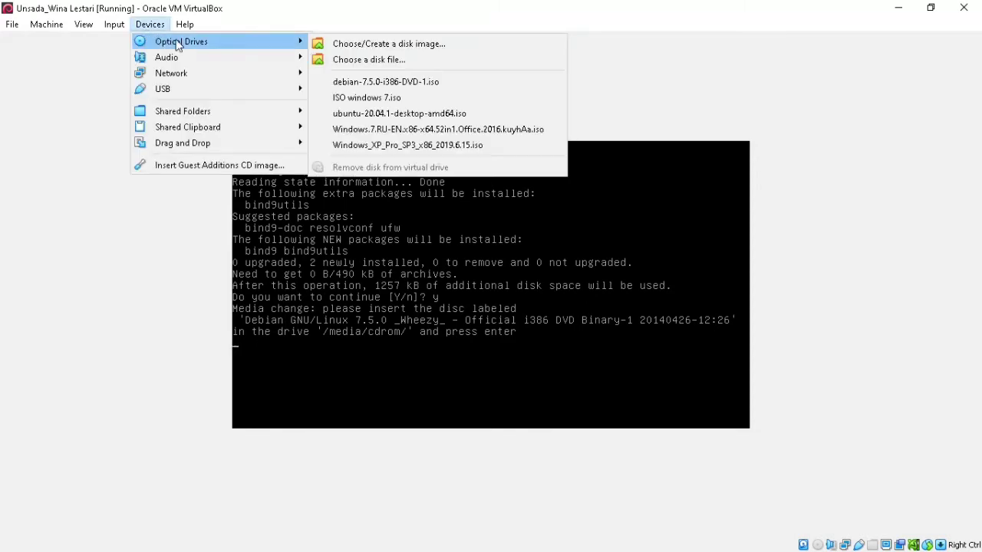
pyautogui.click(398, 81)
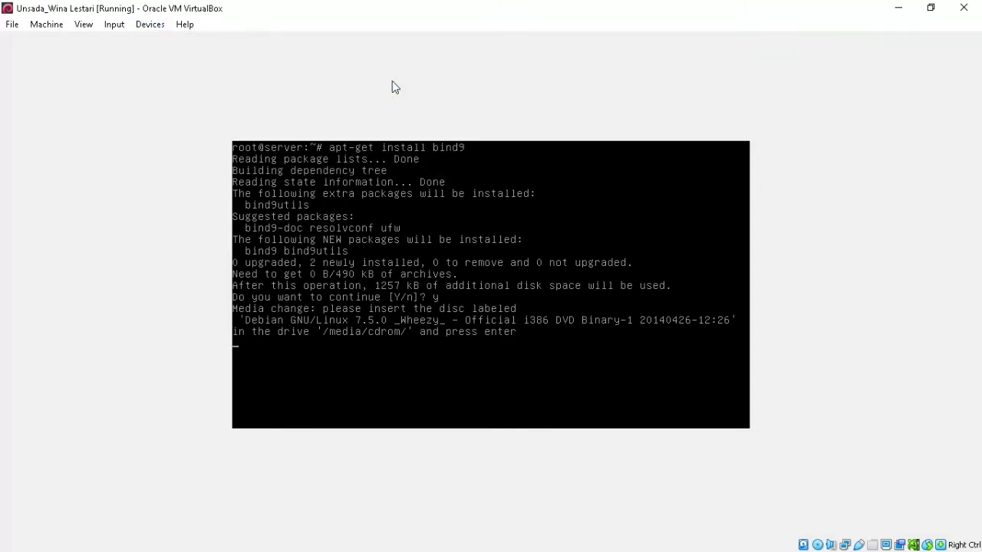
pyautogui.press('Return')
pyautogui.press('Return')
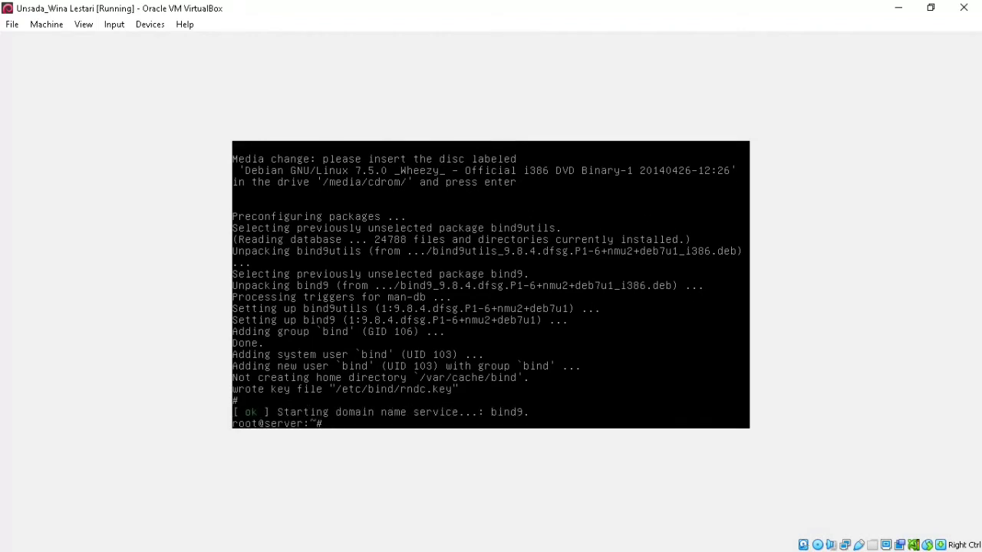
# - Open /etc/bind/named.conf.local in nano
pyautogui.write('cd /etc/bind')
pyautogui.press('Return')
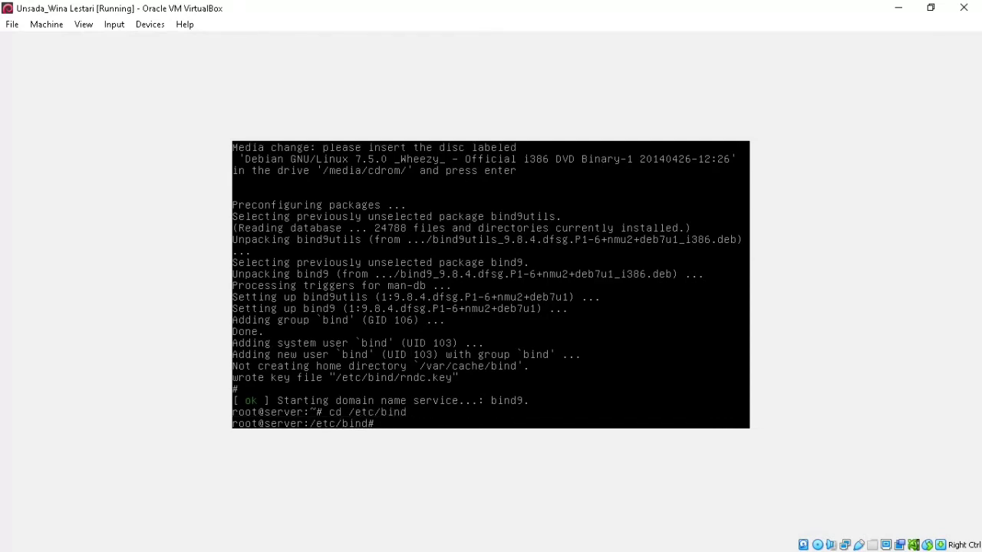
pyautogui.write('nano named.conf.local')
pyautogui.press('Return')
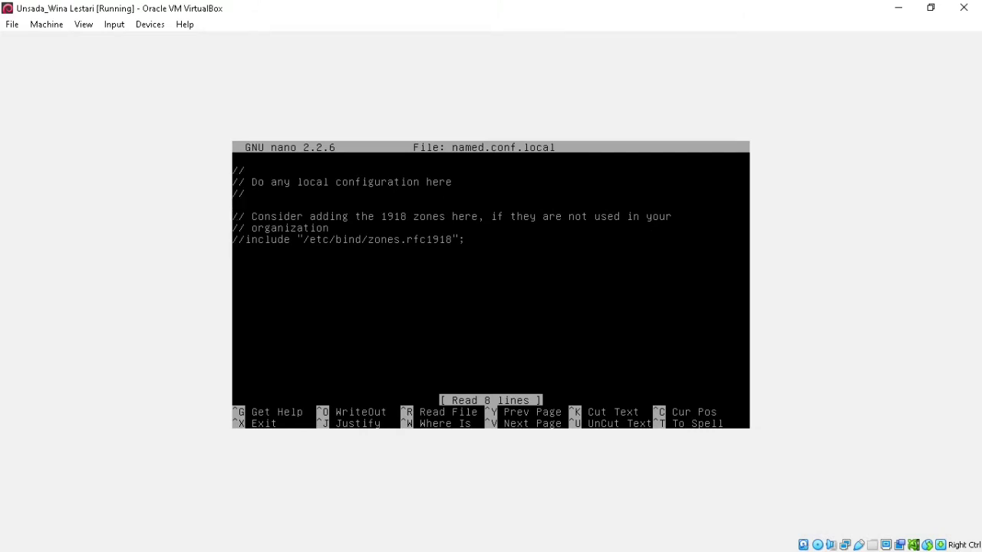
# - Add a master zone "wina.com" with file /etc/bind/db.www and begin a "192.in-addr.arpa" zone
pyautogui.press('Return')
pyautogui.write('zone\t"wina.com')
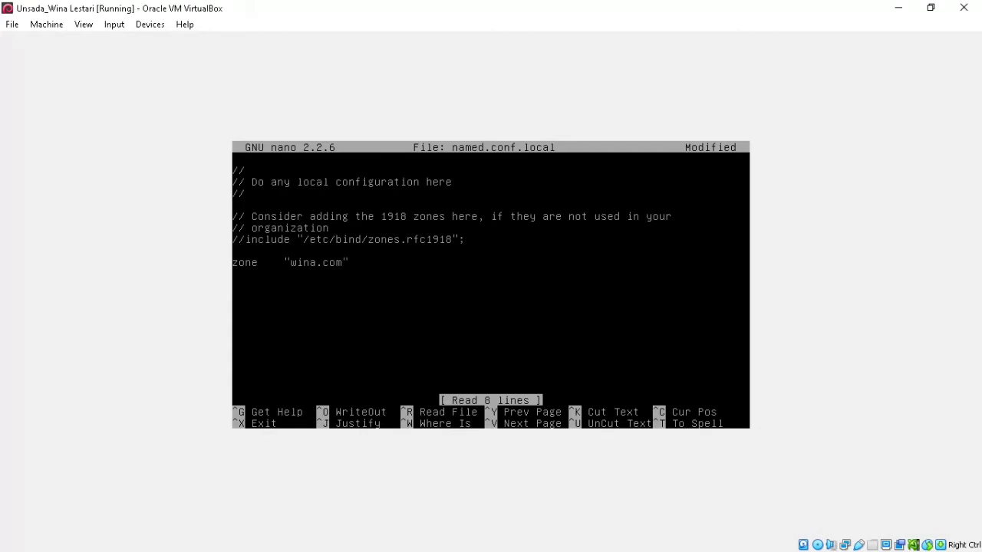
pyautogui.write('" {')
pyautogui.press('Return')
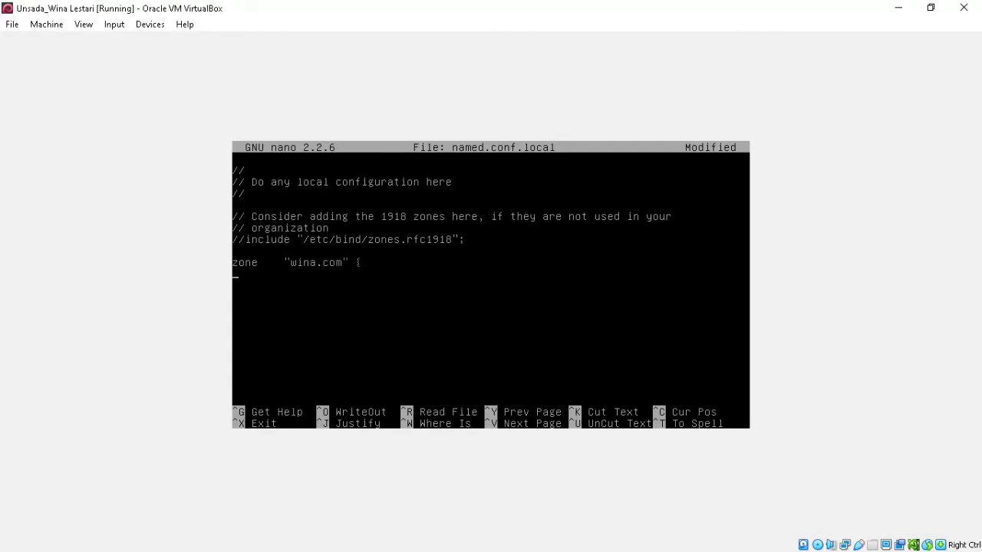
pyautogui.write('T')
pyautogui.write('ty')
pyautogui.write('pe master')
pyautogui.write(';')
pyautogui.press('Return')
pyautogui.press('Tab')
pyautogui.write('file"/etc/bind/db.www')
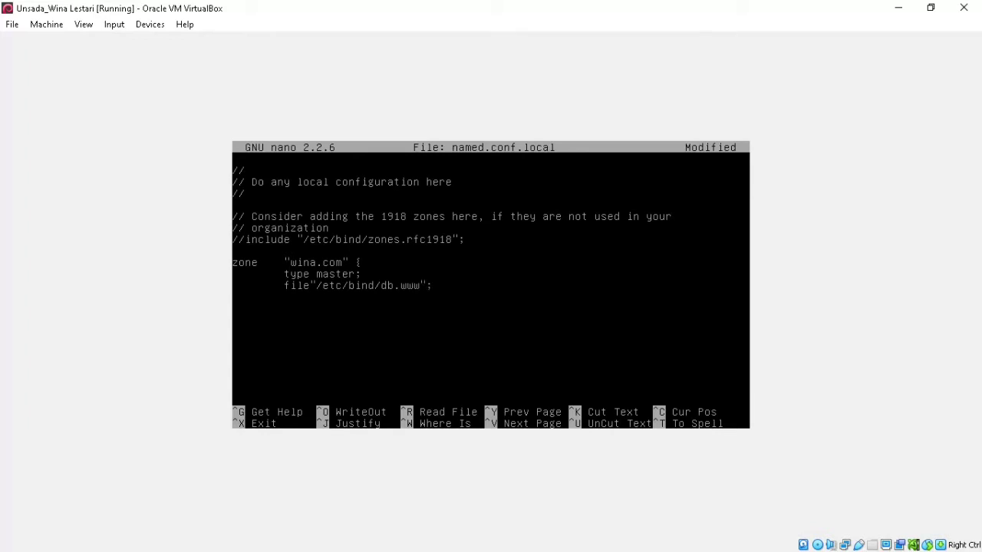
pyautogui.write('};')
pyautogui.press('Return')
pyautogui.write('zone\t"192.in-addr.arpa"{')
# - Give the 192.in-addr.arpa zone type master and file /etc/bind/db.ip, then close the block
pyautogui.press('Return')
pyautogui.press('Tab')
pyautogui.write('type master')
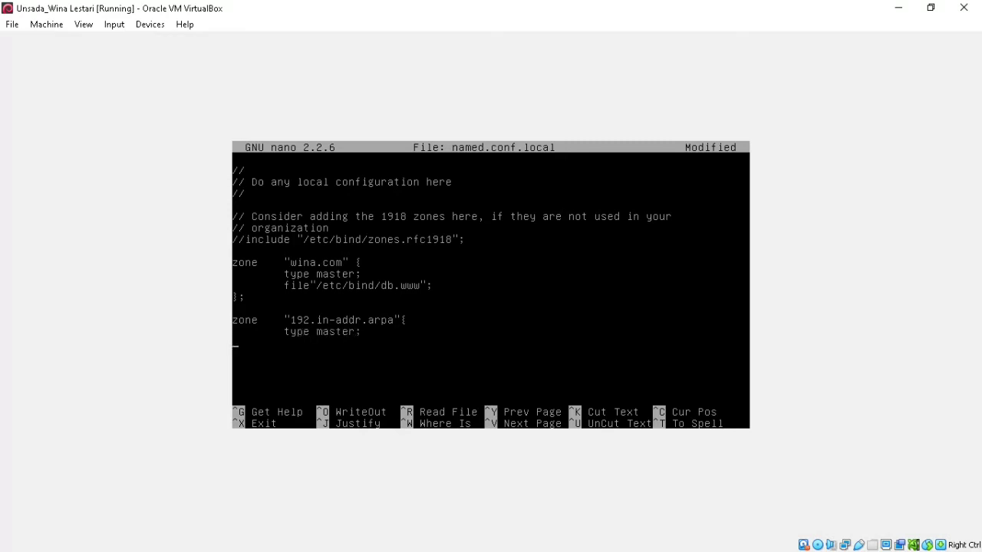
pyautogui.write(';')
pyautogui.press('Return')
pyautogui.press('Tab')
pyautogui.write('file"')
pyautogui.press('BackSpace')
pyautogui.write('"/etc/bind/db.ip')
pyautogui.write('}')
# - Remove the stray space in 'file' and save named.conf.local
pyautogui.click(939, 9)
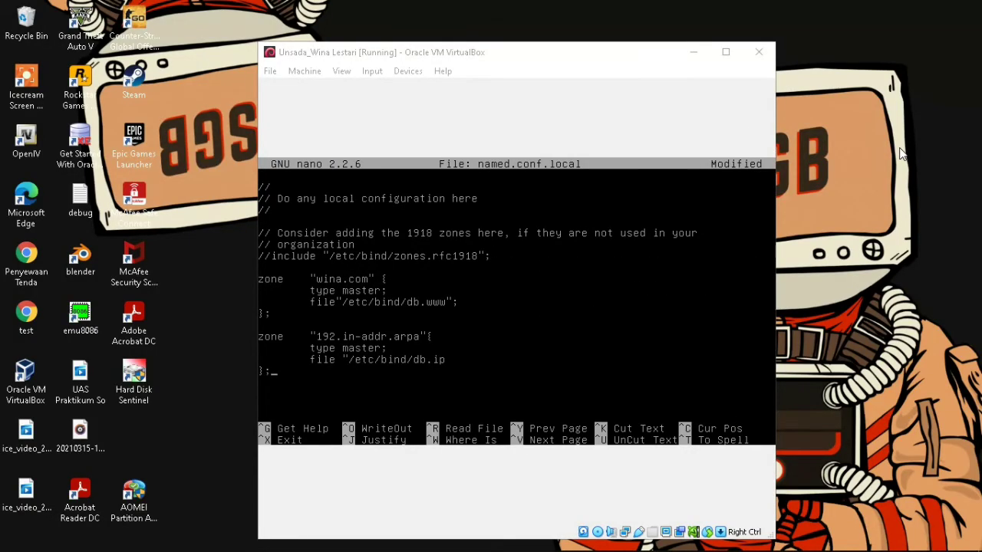
pyautogui.click(726, 52)
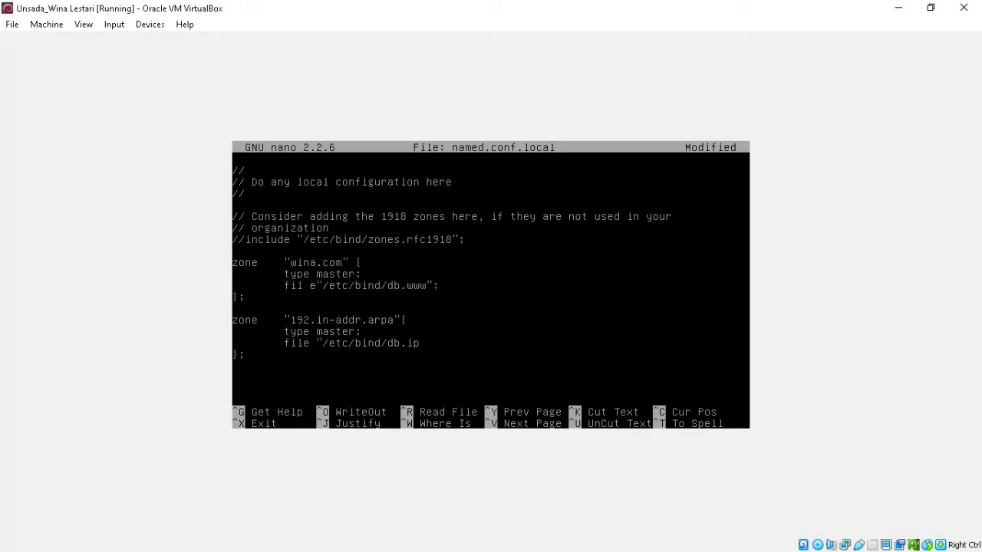
pyautogui.press('BackSpace')
pyautogui.hotkey('ctrl', 'x')
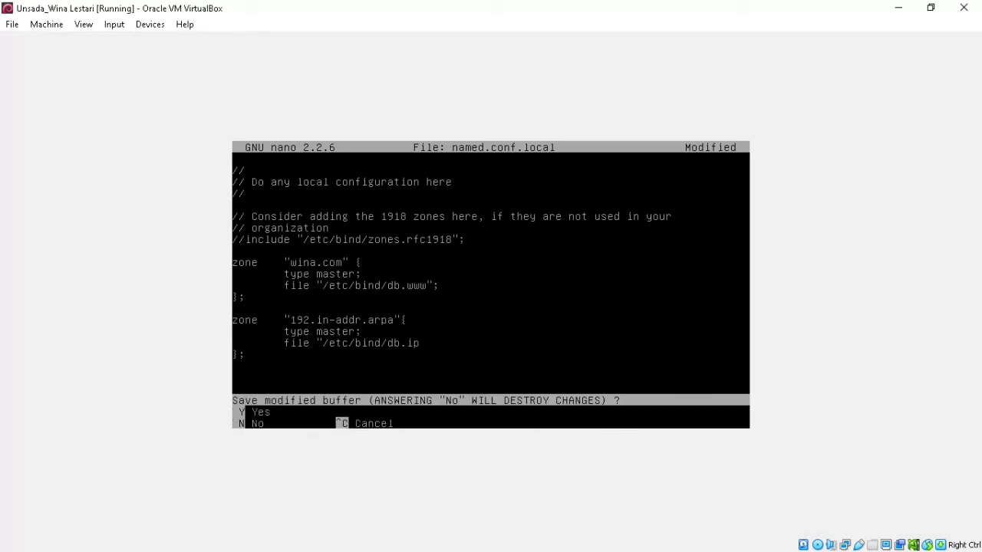
pyautogui.press('y')
pyautogui.press('Return')
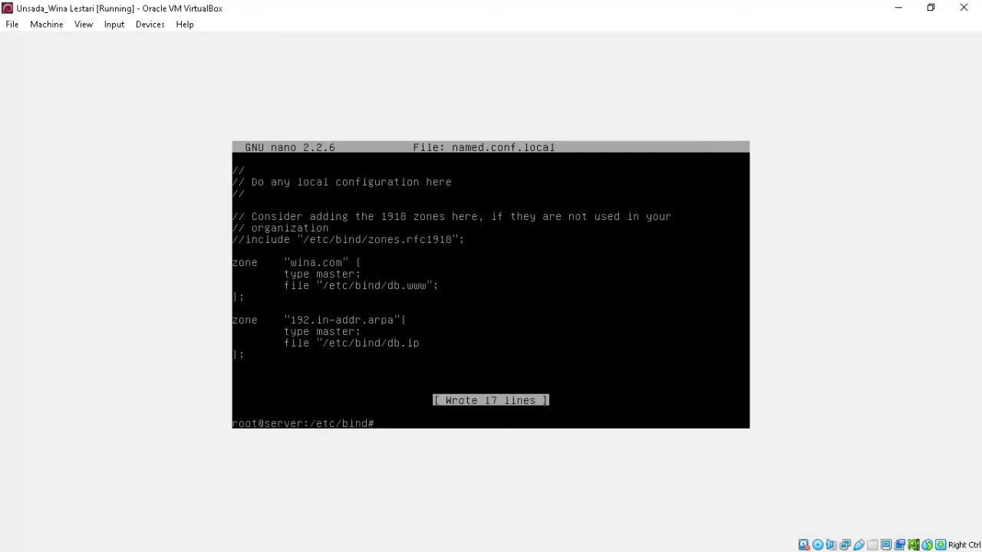
# - List /etc/bind, copy db.local to db.www and db.127 to db.ip, then clear the screen
pyautogui.write('ls')
pyautogui.press('Return')
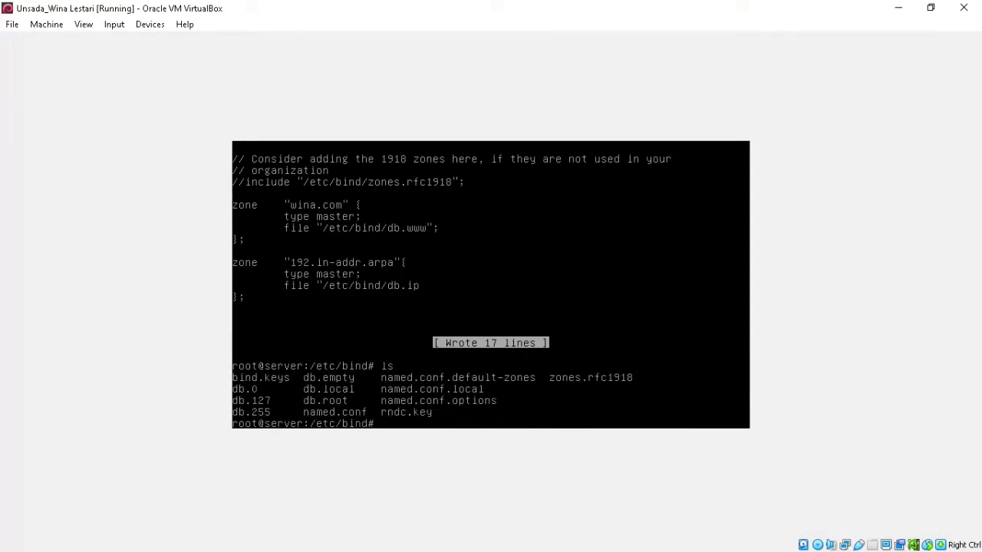
pyautogui.write('cp db.local db.www')
pyautogui.press('Return')
pyautogui.write('cp d')
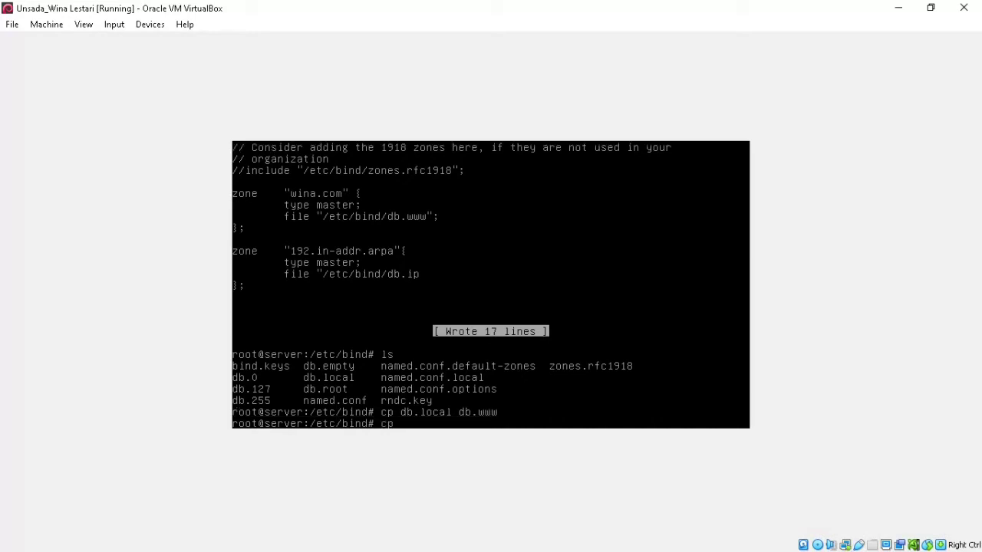
pyautogui.write('b.127 db.ip')
pyautogui.press('Return')
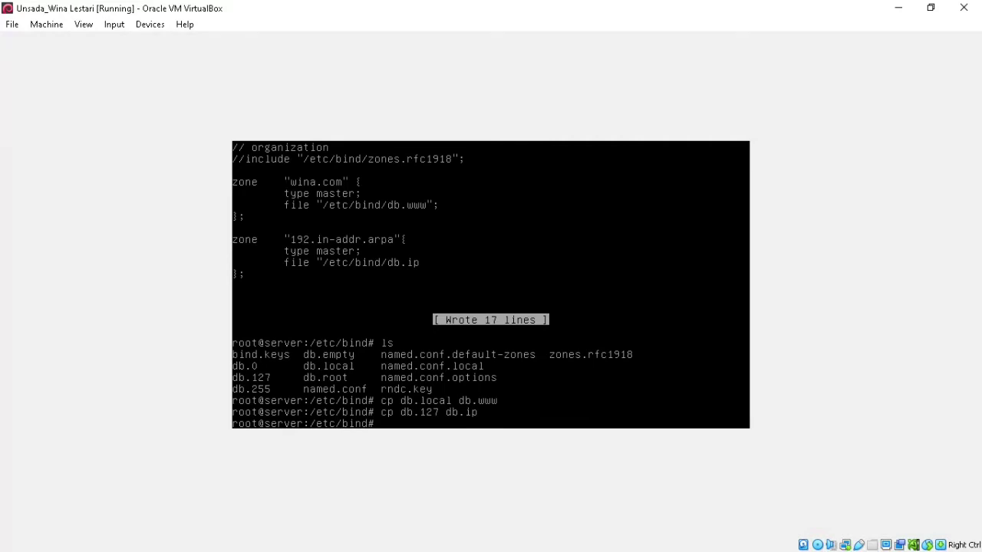
pyautogui.write('clear')
pyautogui.press('Return')
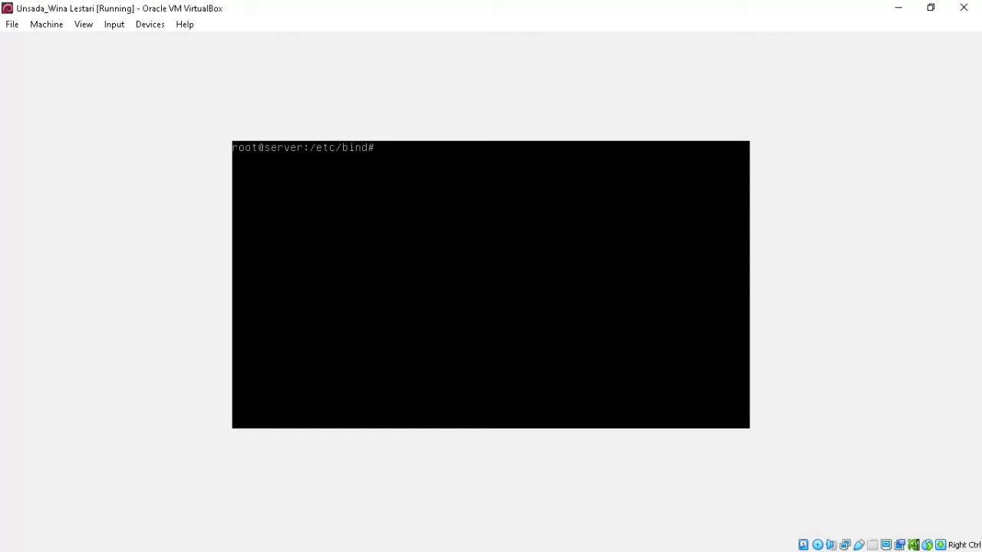
# - Open db.www in nano
pyautogui.write('nano db')
pyautogui.write('.www')
pyautogui.press('Return')
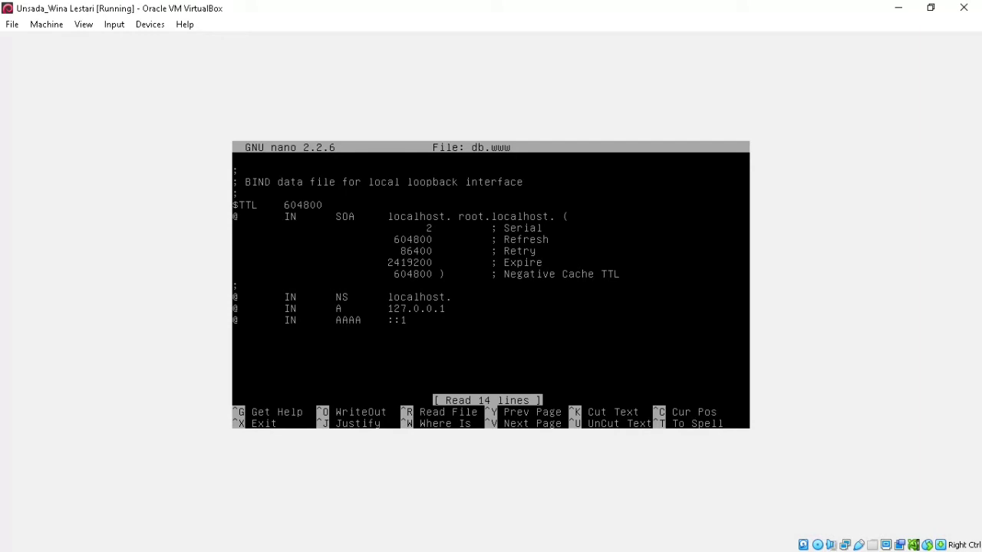
# - Change the SOA line to server.wina.com. admin.wina.com. and begin renaming the NS host to server.wina.com
pyautogui.press('BackSpace')
pyautogui.press('BackSpace')
pyautogui.press('BackSpace')
pyautogui.press('BackSpace')
pyautogui.press('BackSpace')
pyautogui.press('BackSpace')
pyautogui.press('BackSpace')
pyautogui.press('BackSpace')
pyautogui.press('BackSpace')
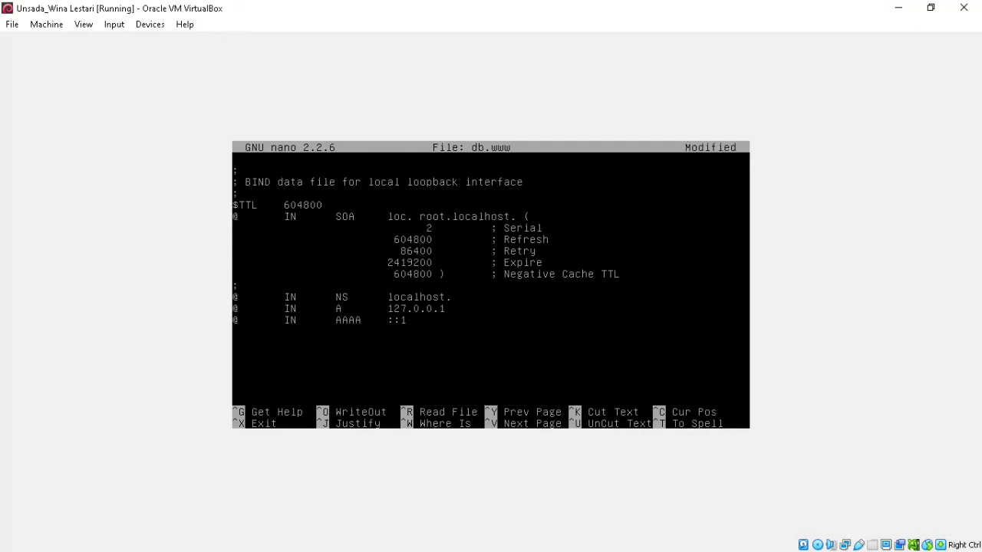
pyautogui.press('BackSpace')
pyautogui.write('server.')
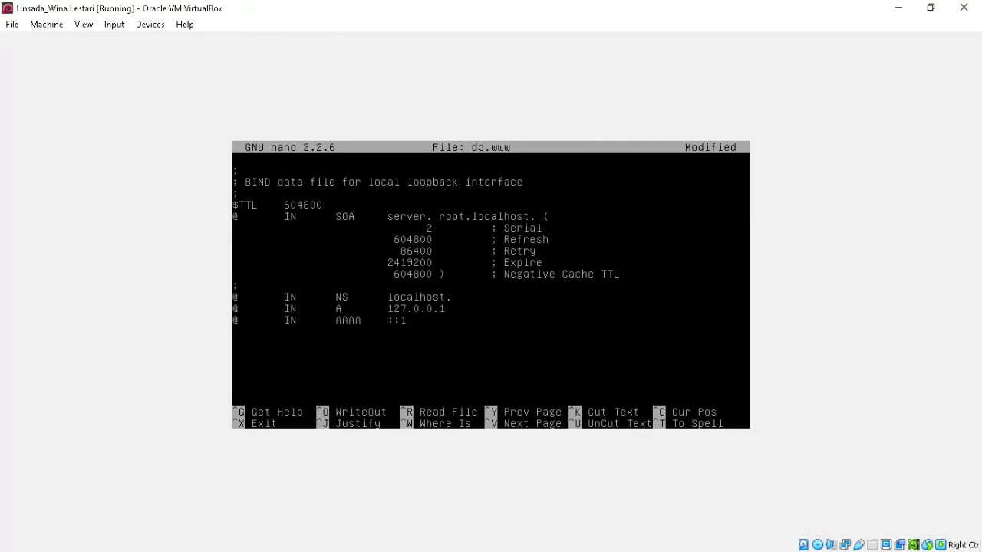
pyautogui.press('BackSpace')
pyautogui.press('BackSpace')
pyautogui.press('BackSpace')
pyautogui.press('BackSpace')
pyautogui.write('wina.com')
pyautogui.press('BackSpace')
pyautogui.press('BackSpace')
pyautogui.press('BackSpace')
pyautogui.press('BackSpace')
pyautogui.press('BackSpace')
pyautogui.press('BackSpace')
pyautogui.press('BackSpace')
pyautogui.press('BackSpace')
pyautogui.press('BackSpace')
pyautogui.write('admin..wina.com')
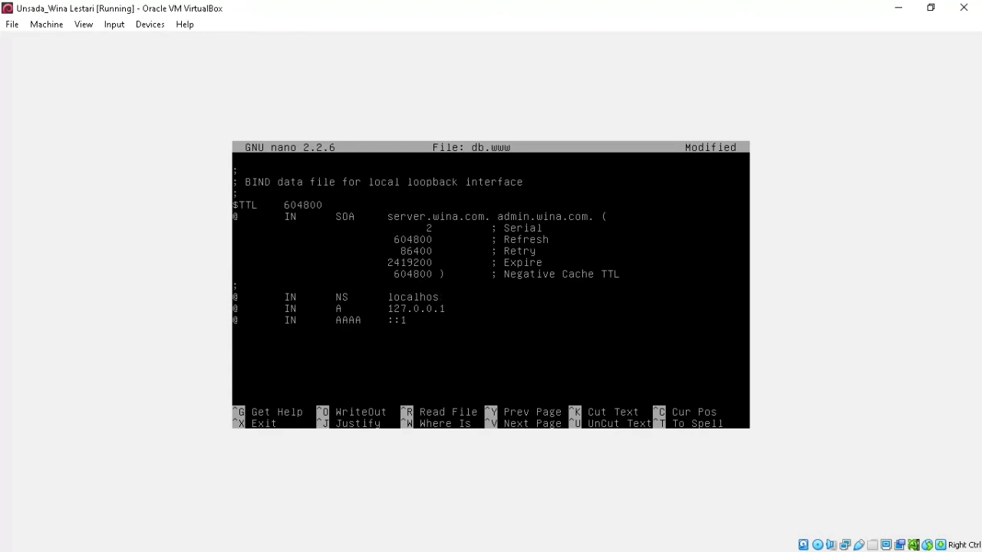
pyautogui.press('BackSpace')
pyautogui.press('BackSpace')
pyautogui.press('BackSpace')
pyautogui.press('BackSpace')
pyautogui.press('BackSpace')
pyautogui.press('BackSpace')
pyautogui.press('BackSpace')
pyautogui.press('BackSpace')
pyautogui.write('server.winaco')
# - Finish the NS record as server.wina.com and set the A record to 192.168.16.1
pyautogui.press('BackSpace')
pyautogui.press('BackSpace')
pyautogui.write('.com')
pyautogui.press('BackSpace')
pyautogui.press('BackSpace')
pyautogui.press('BackSpace')
pyautogui.press('BackSpace')
pyautogui.press('BackSpace')
pyautogui.press('BackSpace')
pyautogui.press('BackSpace')
pyautogui.press('BackSpace')
pyautogui.write('92.168.16.1')
# - Turn the AAAA ::1 record into MX 1 mail.wina.com
pyautogui.press('BackSpace')
pyautogui.press('BackSpace')
pyautogui.press('BackSpace')
pyautogui.write('1 mail.wi')
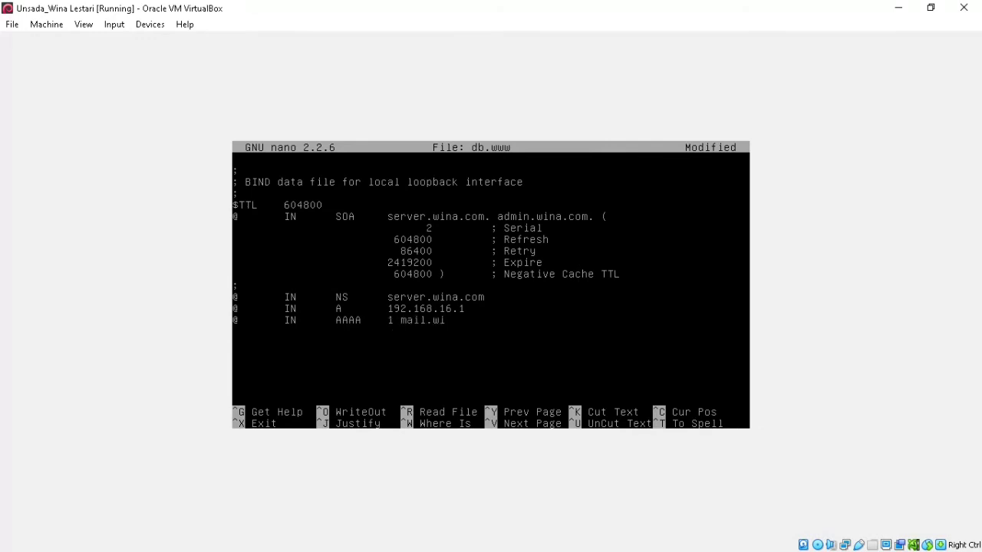
pyautogui.write('na.com')
pyautogui.press('BackSpace')
pyautogui.press('BackSpace')
pyautogui.press('BackSpace')
pyautogui.press('BackSpace')
pyautogui.write('MX')
# - Add two '@ IN A 192.168.16.1' records
pyautogui.write('@')
pyautogui.press('Tab')
pyautogui.write('IN')
pyautogui.press('Tab')
pyautogui.write('A\t192.168.')
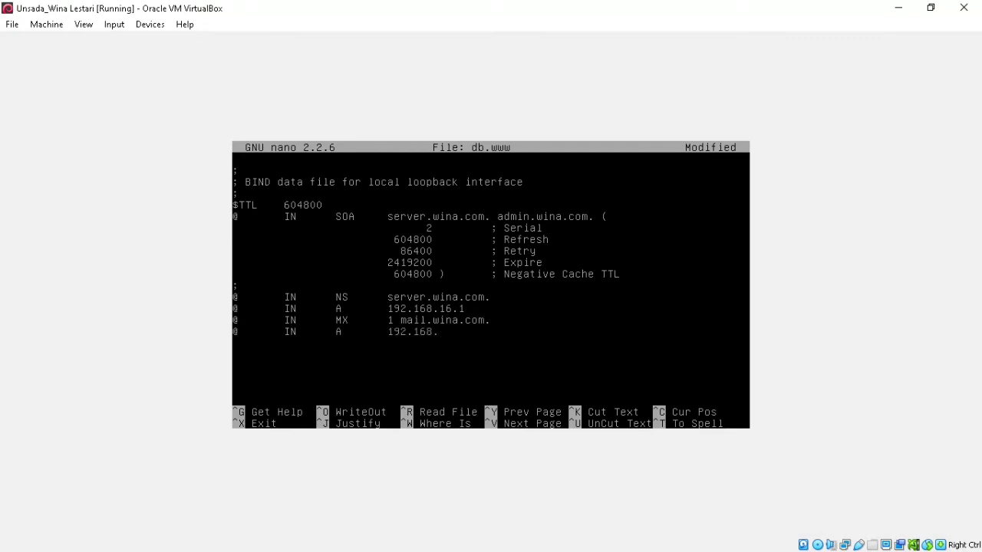
pyautogui.write('16.1')
pyautogui.press('Return')
pyautogui.write('@IN')
pyautogui.press('Tab')
pyautogui.write('A')
pyautogui.press('Tab')
pyautogui.write('192.168')
pyautogui.write('.16.1')
# - Name the A records mail, www and server, each pointing to 192.168.16.1
pyautogui.write('mail')
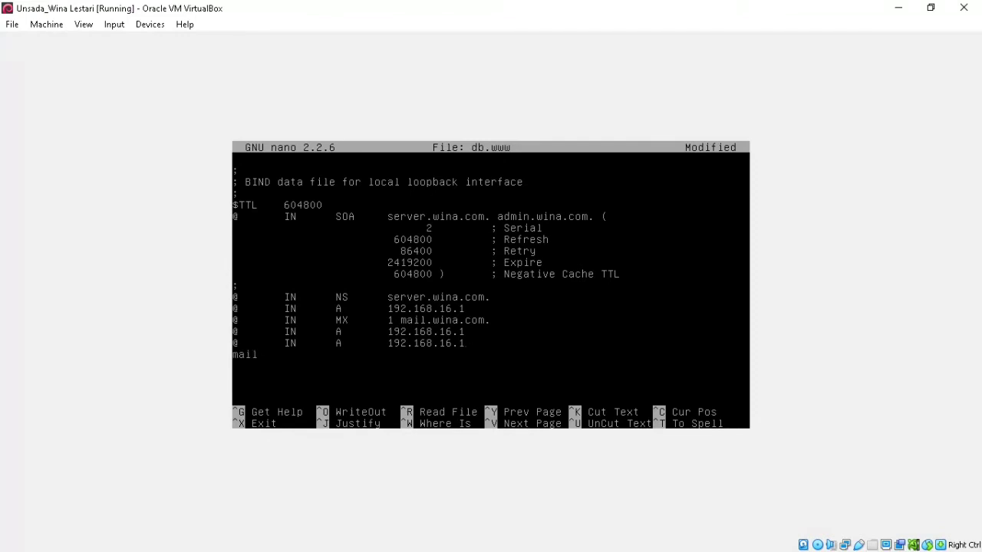
pyautogui.press('BackSpace')
pyautogui.write('www')
pyautogui.press('BackSpace')
pyautogui.write('server  ')
pyautogui.write('IN      ')
pyautogui.write('A       ')
pyautogui.write('192.168')
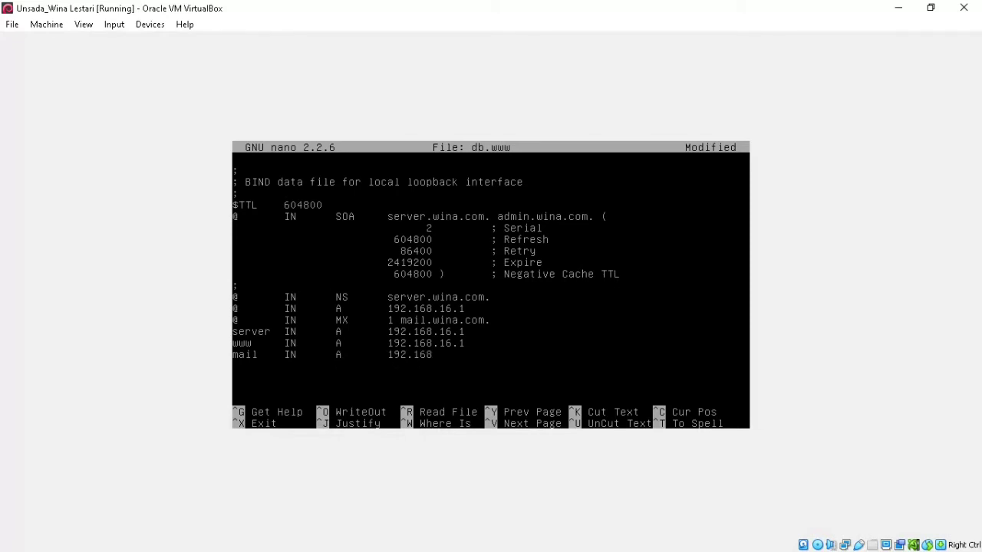
pyautogui.write('.16.1')
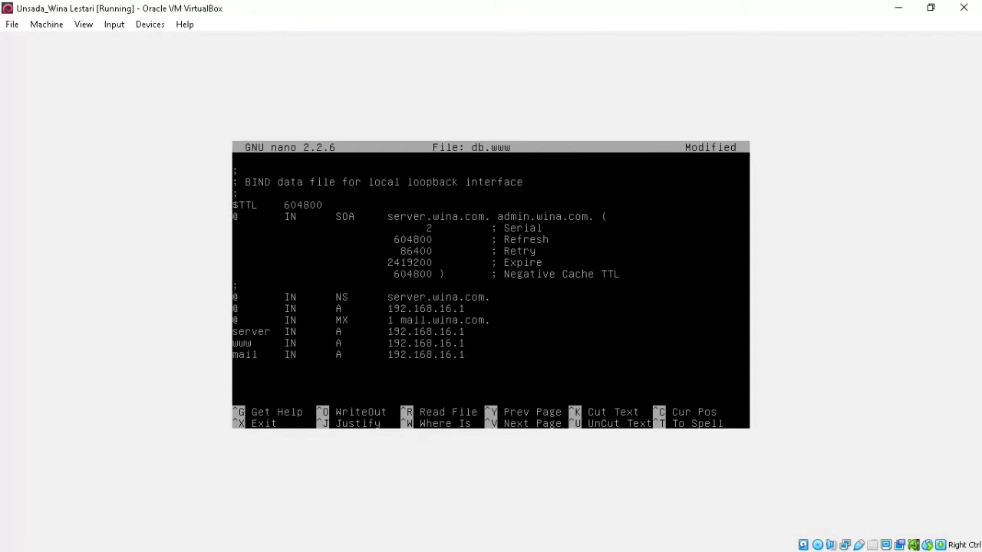
# - Save the finished wina.com zone file db.www and exit nano
pyautogui.hotkey('ctrl', 'x')
pyautogui.press('y')
pyautogui.press('Return')
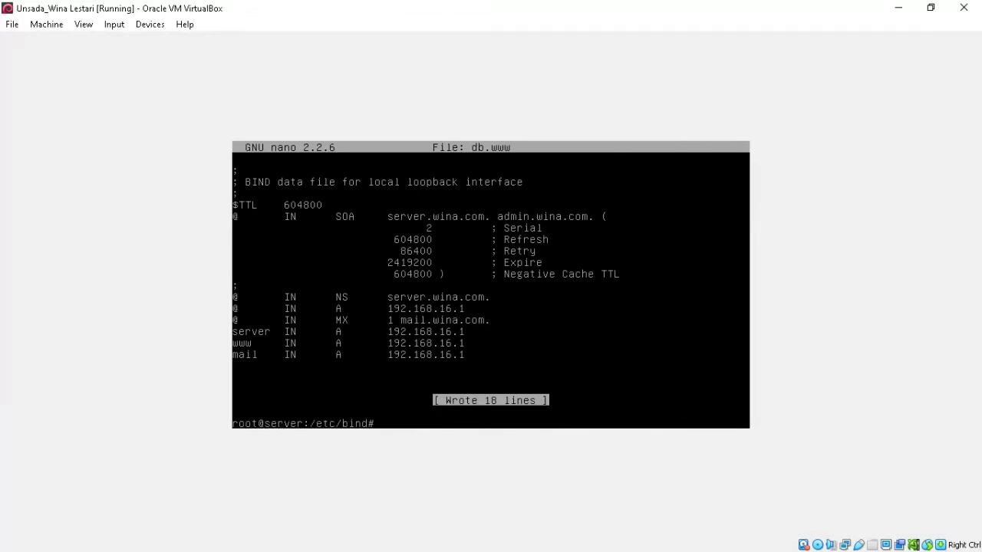
# - Open the reverse zone file db.ip in nano
pyautogui.write('ser')
pyautogui.press('BackSpace')
pyautogui.press('BackSpace')
pyautogui.press('BackSpace')
pyautogui.write('nano db.ip')
pyautogui.press('Return')
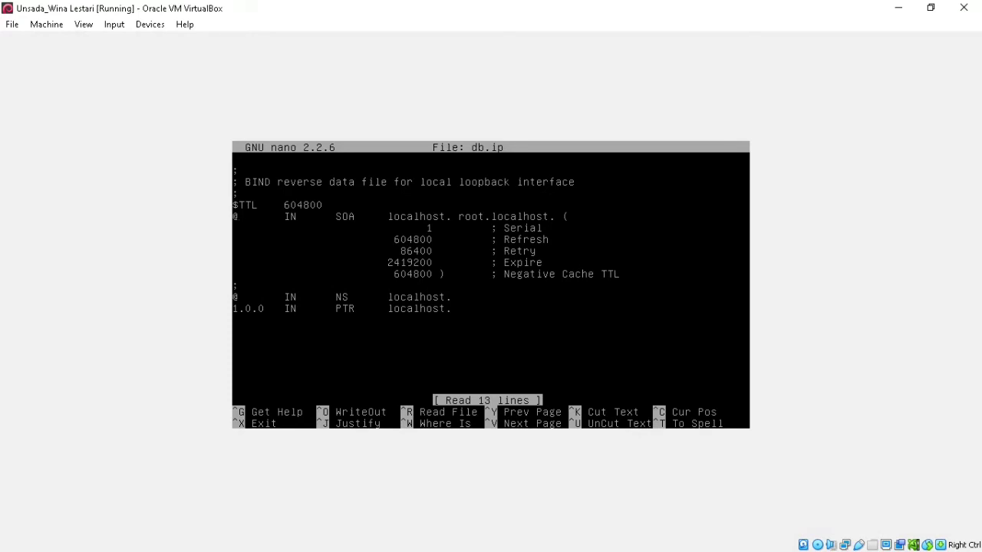
# - Set the SOA name server to server.wina.com. and the admin to root.wina.com
pyautogui.press('BackSpace')
pyautogui.press('BackSpace')
pyautogui.press('BackSpace')
pyautogui.press('BackSpace')
pyautogui.press('BackSpace')
pyautogui.press('BackSpace')
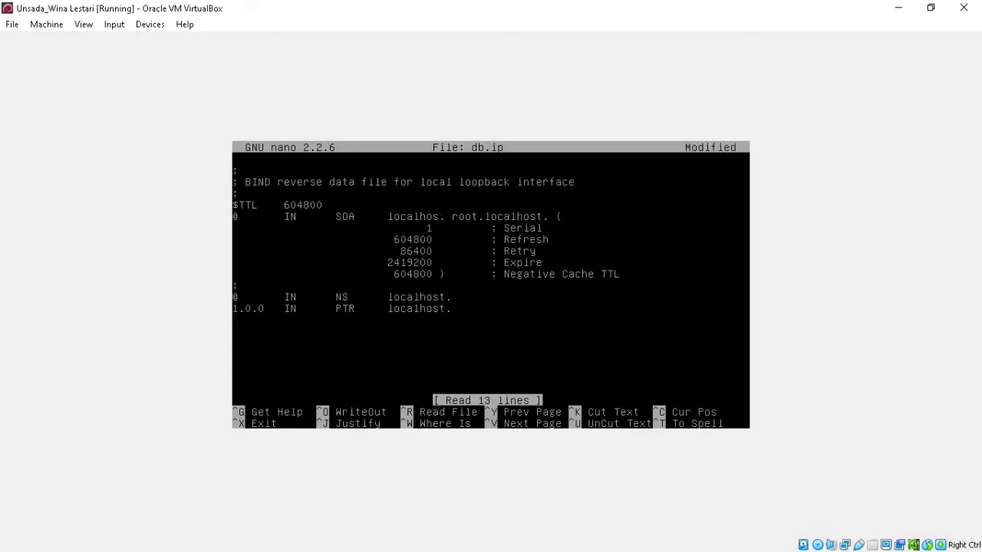
pyautogui.press('BackSpace')
pyautogui.write('server.')
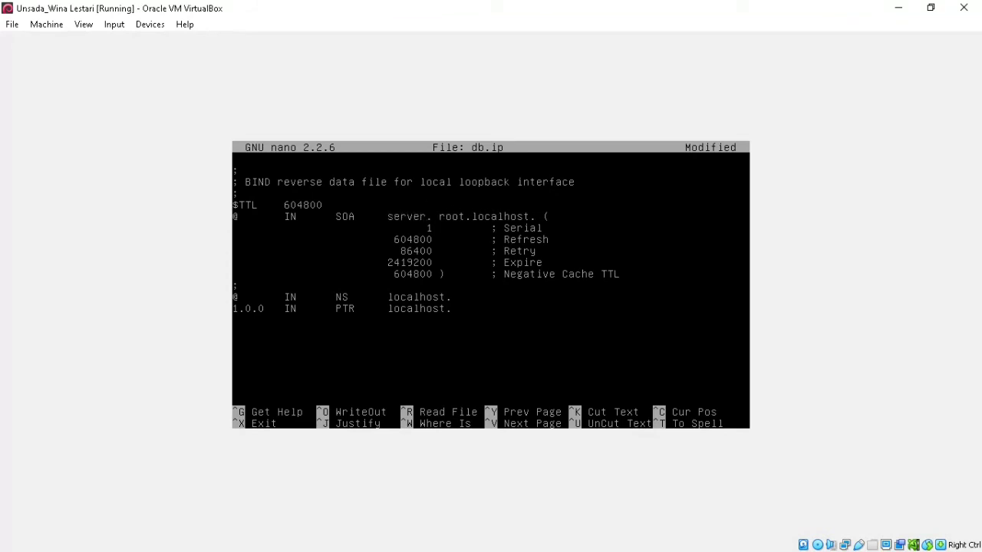
pyautogui.write('wina.com')
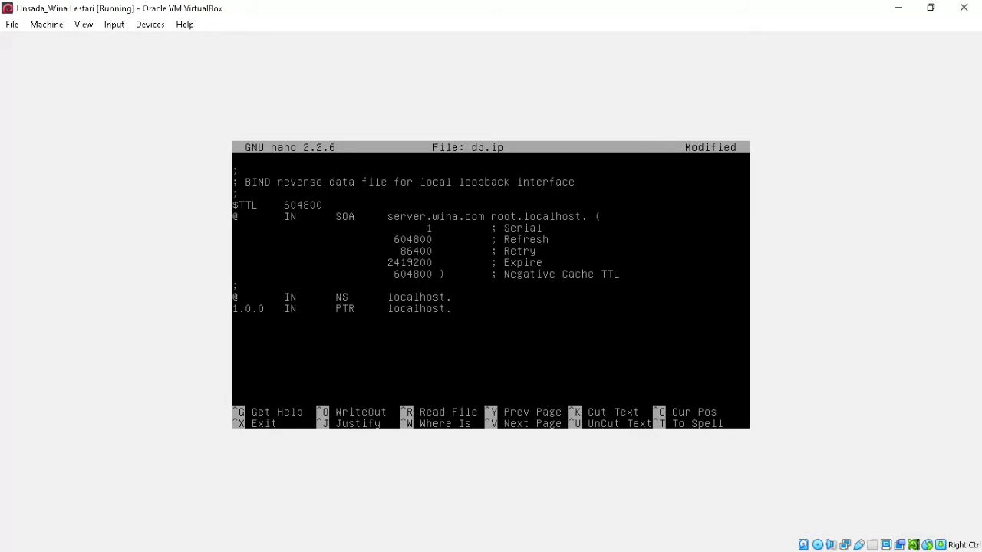
pyautogui.write('.')
pyautogui.press('BackSpace')
pyautogui.press('BackSpace')
pyautogui.press('BackSpace')
pyautogui.press('BackSpace')
pyautogui.press('BackSpace')
pyautogui.press('BackSpace')
pyautogui.press('BackSpace')
pyautogui.press('BackSpace')
pyautogui.write('wina.com')
# - Point the NS and PTR records at server.wina.com instead of localhost
pyautogui.press('BackSpace')
pyautogui.press('BackSpace')
pyautogui.press('BackSpace')
pyautogui.press('BackSpace')
pyautogui.press('BackSpace')
pyautogui.press('BackSpace')
pyautogui.press('BackSpace')
pyautogui.press('BackSpace')
pyautogui.press('BackSpace')
pyautogui.press('BackSpace')
pyautogui.write('server.wina.cp')
pyautogui.press('BackSpace')
pyautogui.write('om')
pyautogui.press('BackSpace')
pyautogui.press('BackSpace')
pyautogui.press('BackSpace')
pyautogui.press('BackSpace')
pyautogui.press('BackSpace')
pyautogui.press('BackSpace')
pyautogui.press('BackSpace')
pyautogui.press('BackSpace')
pyautogui.press('BackSpace')
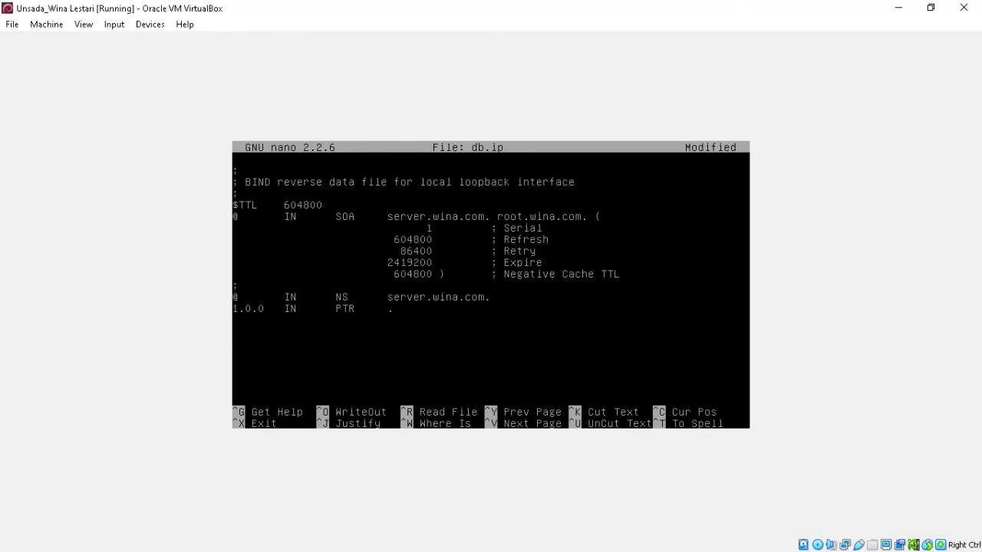
pyautogui.write('server.wina.com')
pyautogui.press('BackSpace')
pyautogui.press('BackSpace')
pyautogui.press('BackSpace')
pyautogui.write('16.168')
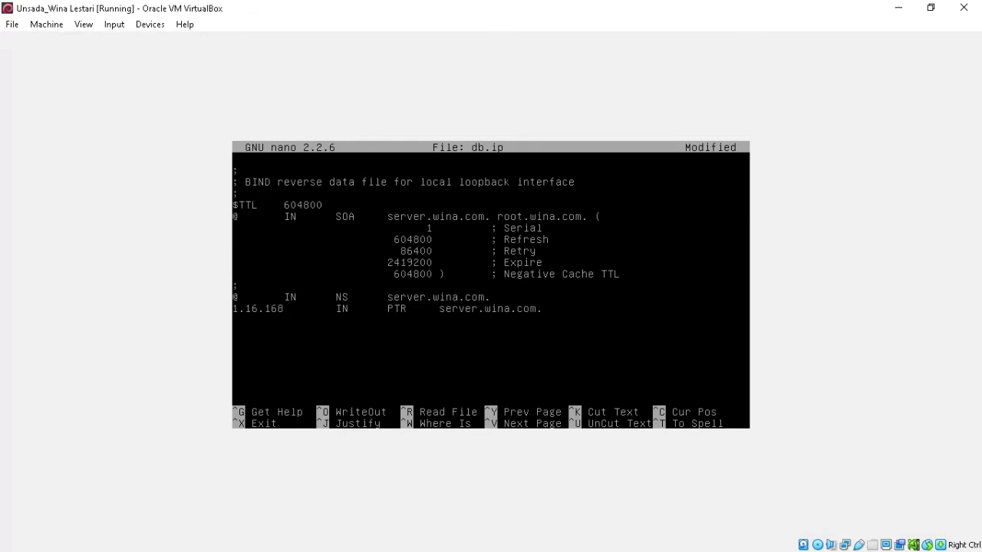
pyautogui.write('1.16.168INPTRwww.wina.c')
pyautogui.press('BackSpace')
pyautogui.press('BackSpace')
pyautogui.write('.com1.16.168')
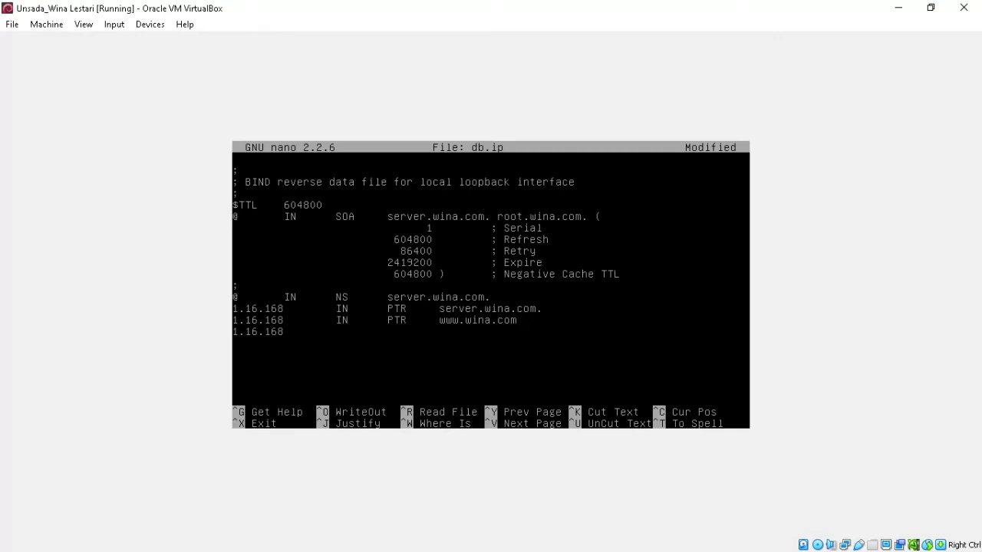
pyautogui.press('Tab')
pyautogui.write('IN\tPTR')
pyautogui.press('Tab')
pyautogui.write('mail.wina.com')
pyautogui.write('.')
# - Save db.ip and return to the shell
pyautogui.hotkey('ctrl', 'x')
pyautogui.press('y')
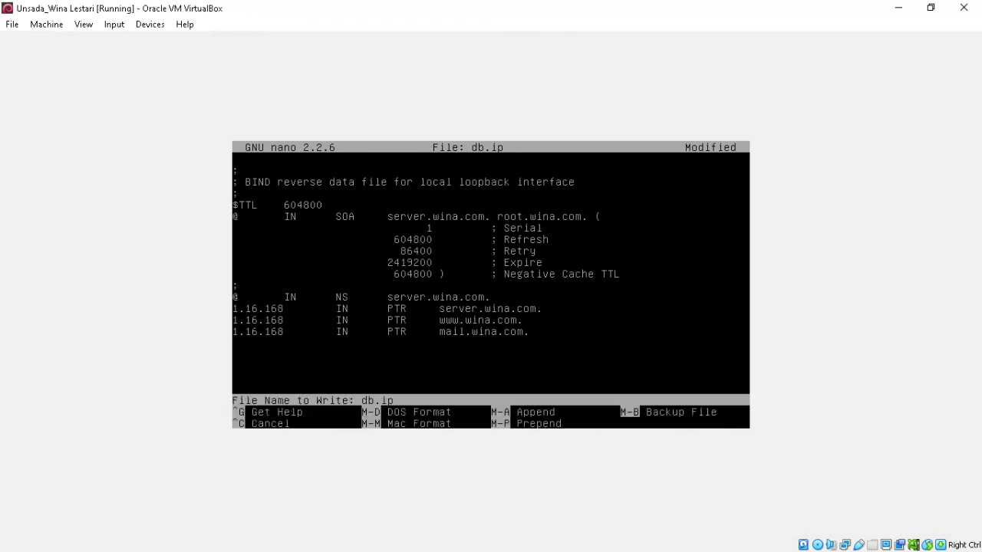
pyautogui.press('Return')
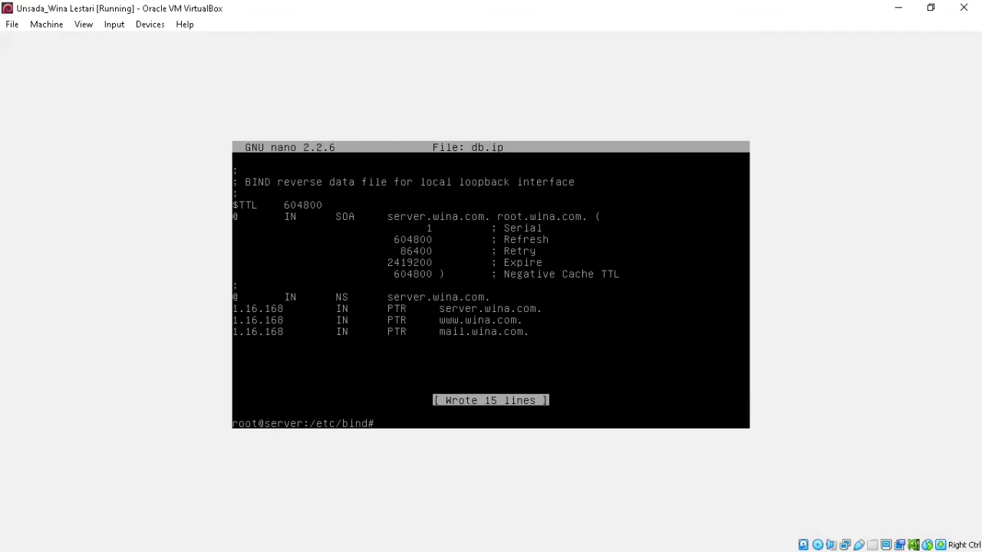
# - Check /etc/resolv.conf shows search wina.com and nameserver 192.168.16.1, then begin the bind9 restart command
pyautogui.write('nano /etc/resolv.conf')
pyautogui.press('Return')
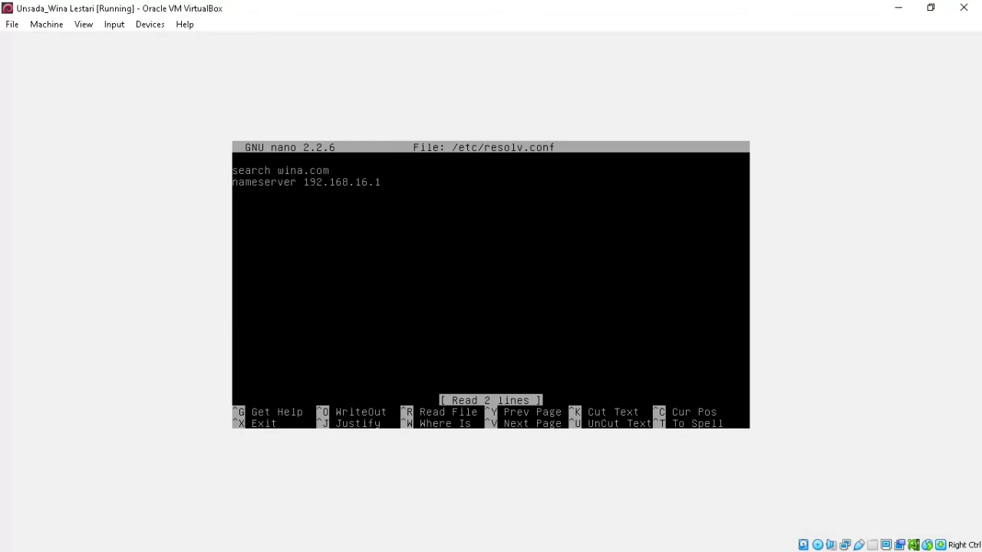
pyautogui.hotkey('ctrl', 'x')
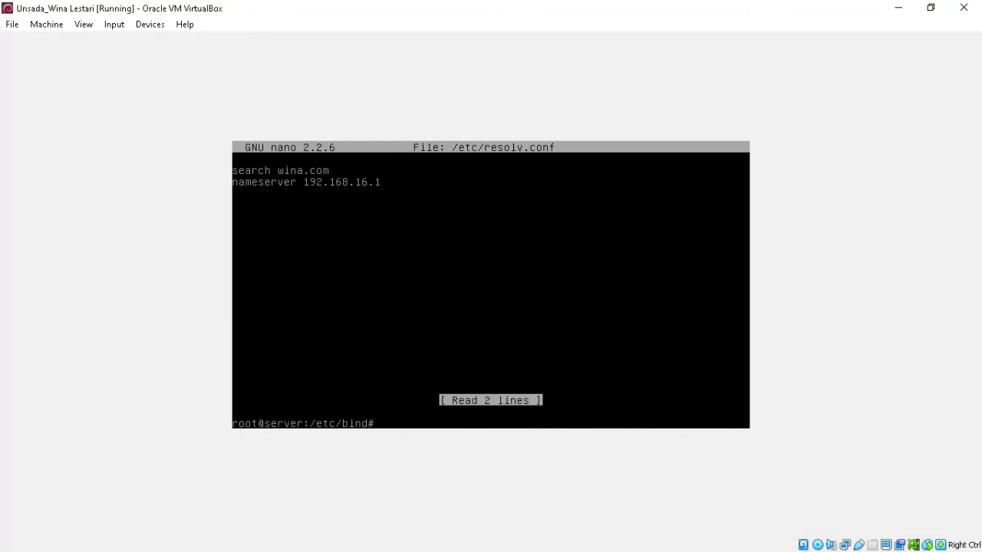
pyautogui.write('service bind9 restart')
# - Run service bind9 restart twice, and after it fails, open named.conf.local in nano
pyautogui.press('Return')
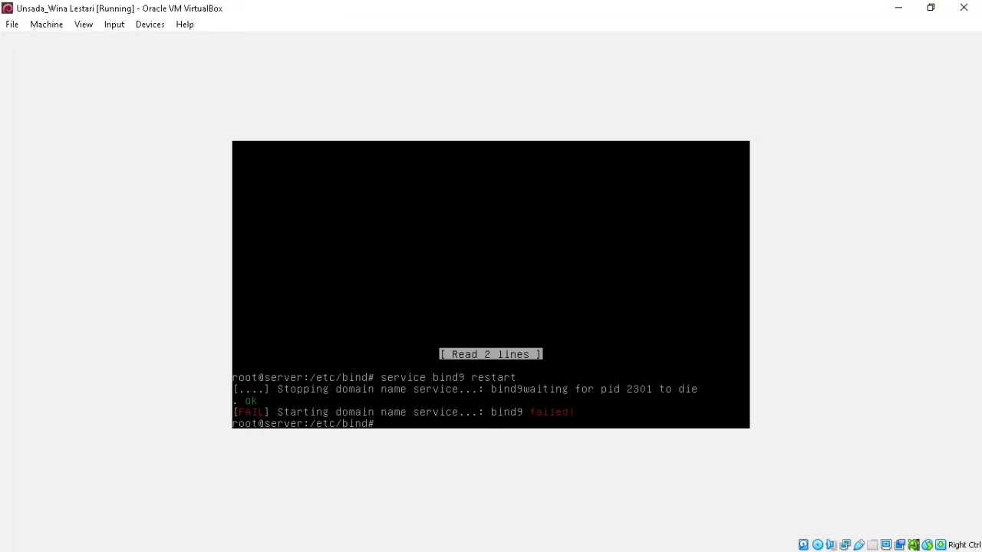
pyautogui.press('Up')
pyautogui.press('Return')
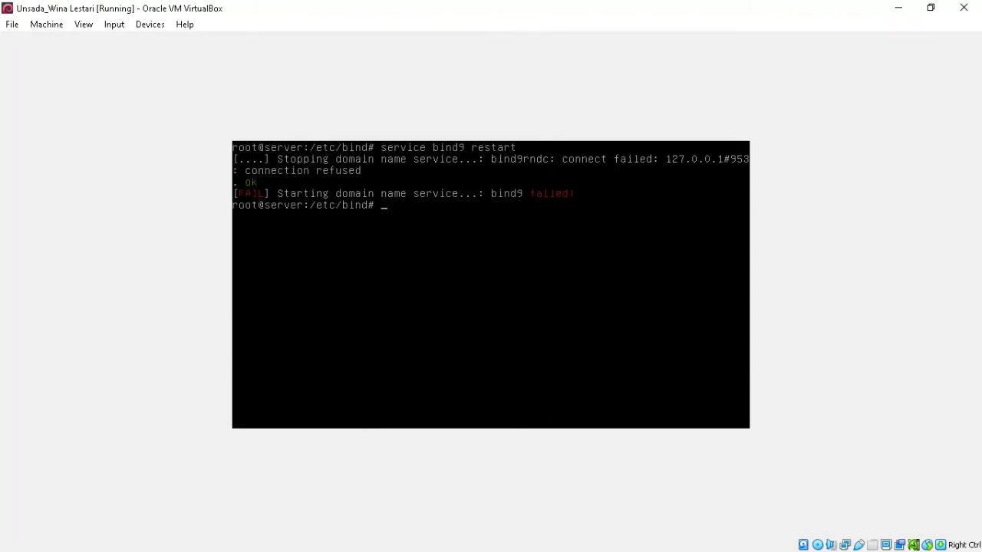
pyautogui.write('nano named.conf.local')
pyautogui.press('Return')
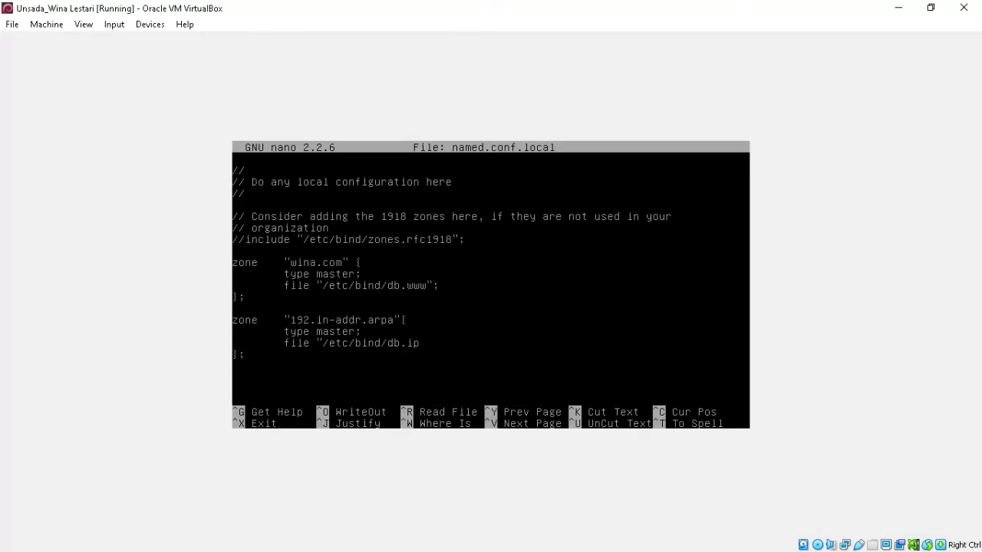
# - Close the db.ip file path with "; and save named.conf.local
pyautogui.write('";')
pyautogui.hotkey('ctrl', 'x')
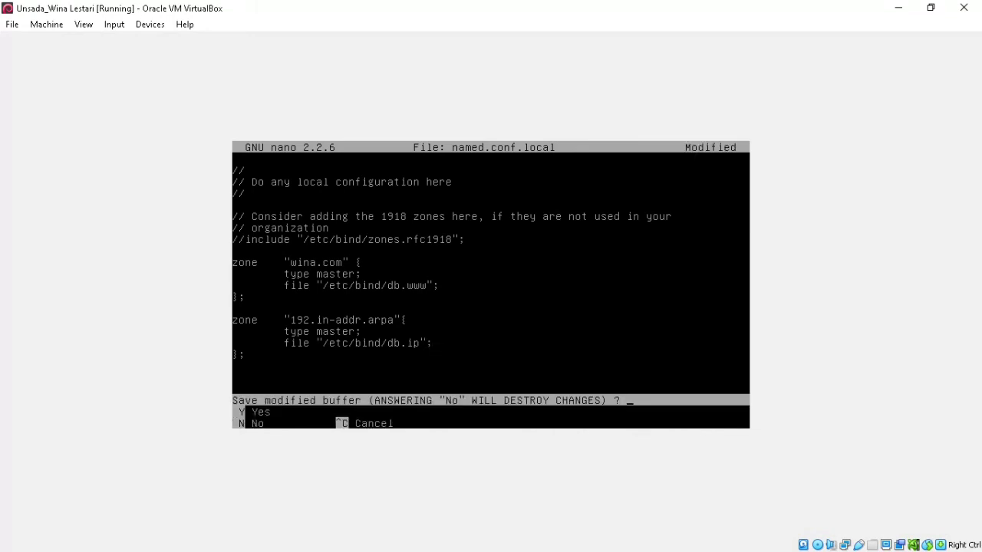
pyautogui.press('y')
pyautogui.press('Return')
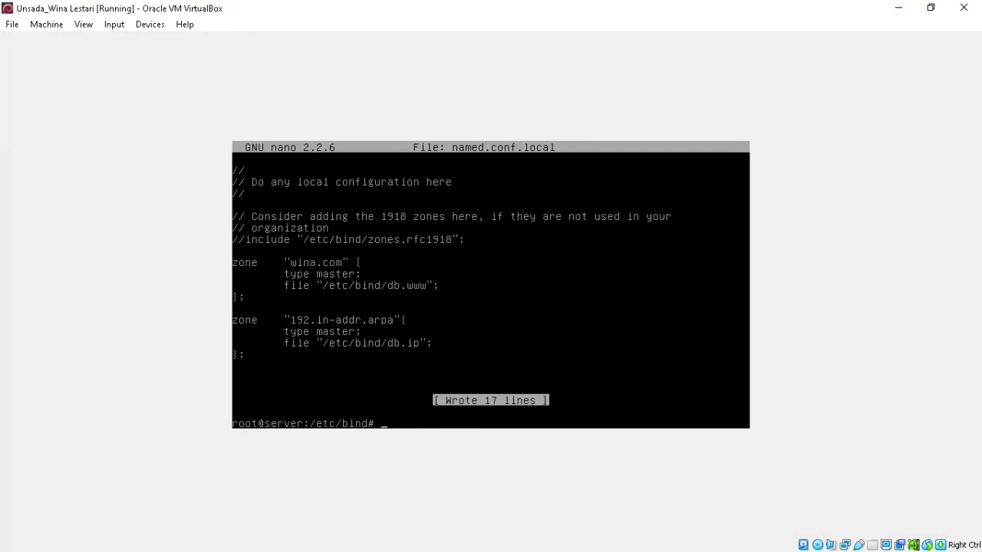
# - Restart bind9 and confirm the domain name service now starts ok
pyautogui.write('service bind9 restart')
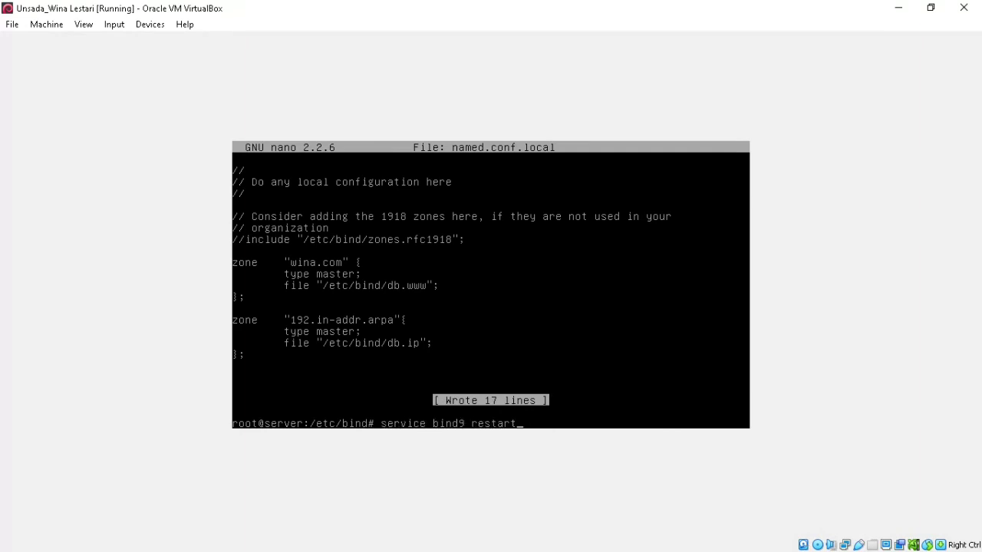
pyautogui.press('Return')
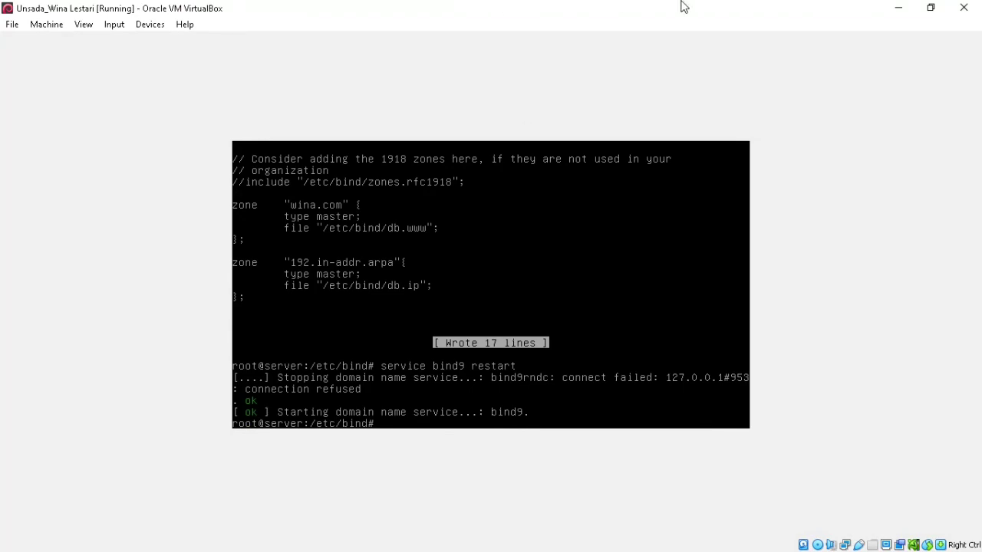
pyautogui.click(930, 7)
pyautogui.click(826, 172)
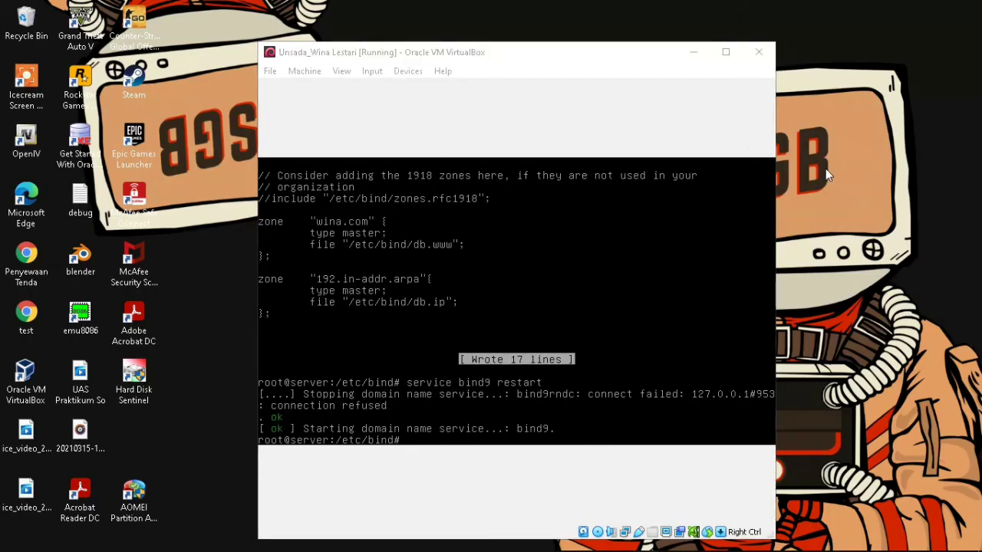
pyautogui.click(726, 54)
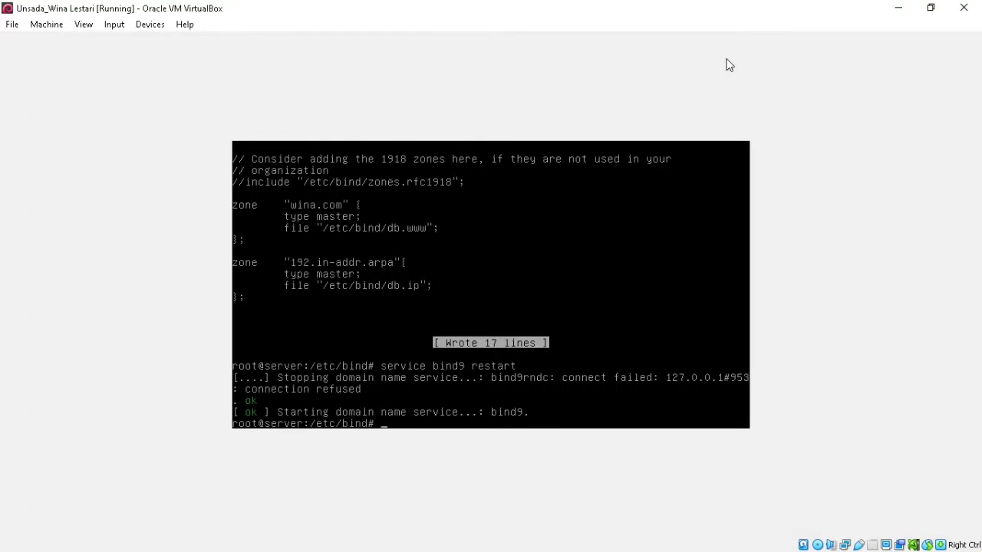
# - Run nslookup wina.com and nslookup 192.168.16.1 to verify forward and reverse resolution
pyautogui.write('nslookup wina.com')
pyautogui.press('Return')
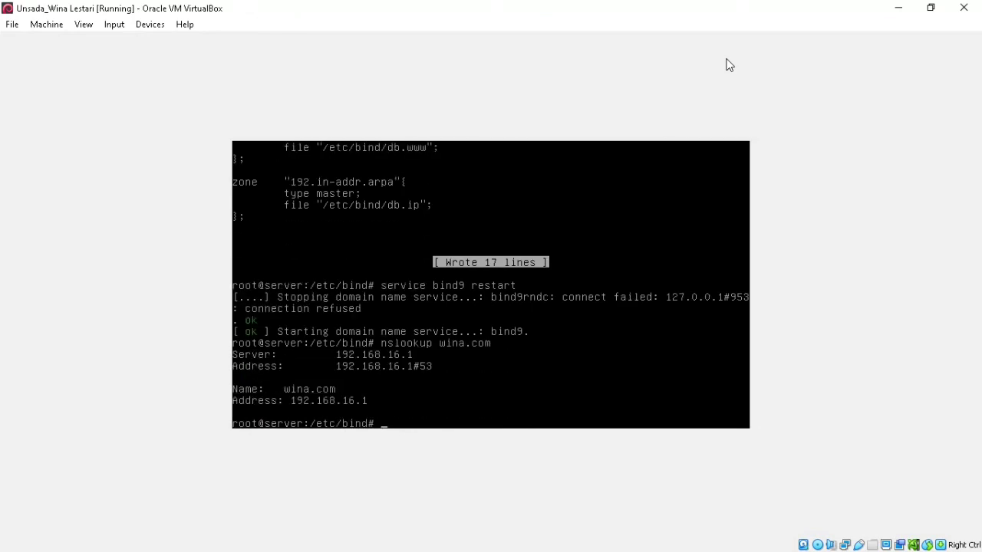
pyautogui.write('nslookup 192.168.16.1')
pyautogui.press('Return')
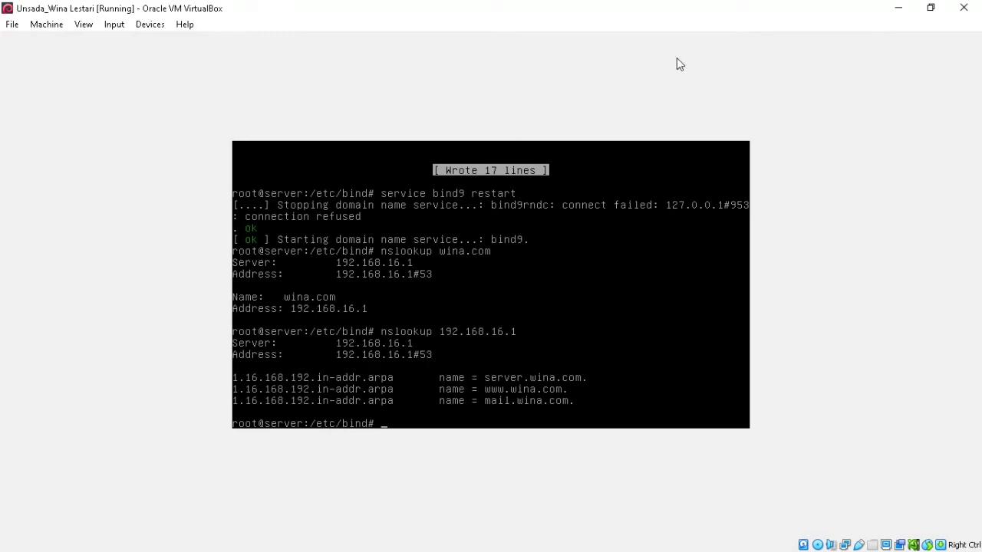
# - Restore the VirtualBox window and move it up and left
pyautogui.click(930, 8)
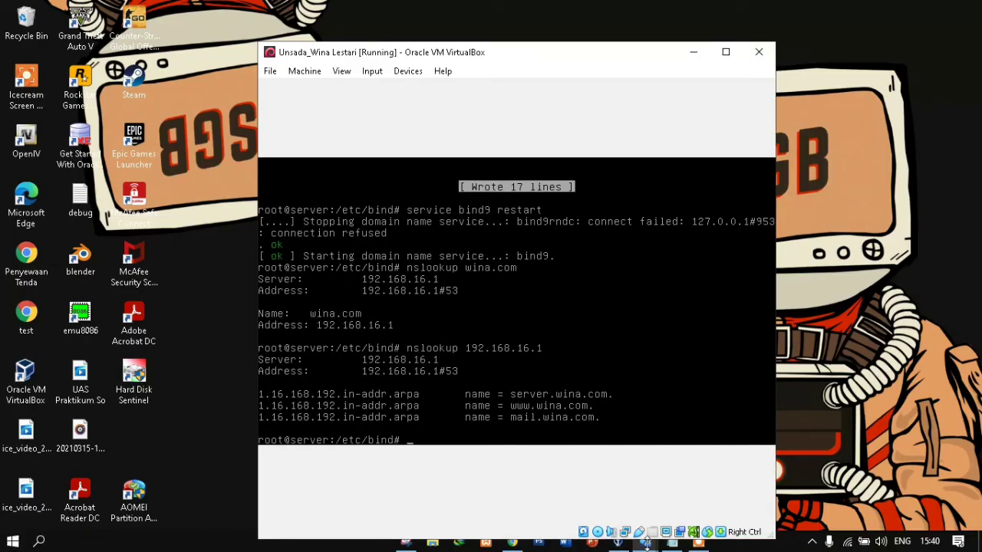
pyautogui.moveTo(645, 543)
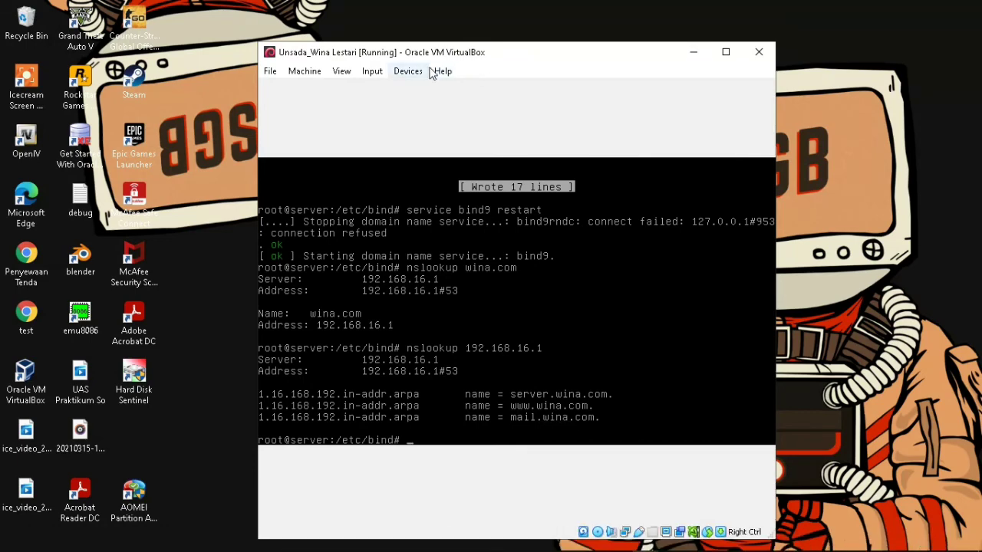
pyautogui.moveTo(529, 54); pyautogui.dragTo(461, 22)
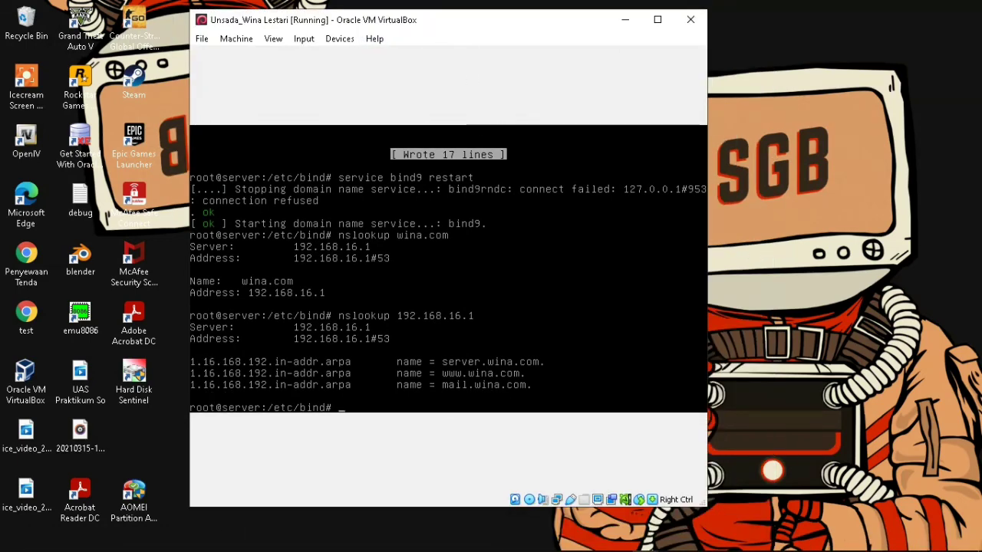
# - Install apache2 with apt-get in the full-screen VM, answering y to continue
pyautogui.write('p')
pyautogui.click(657, 20)
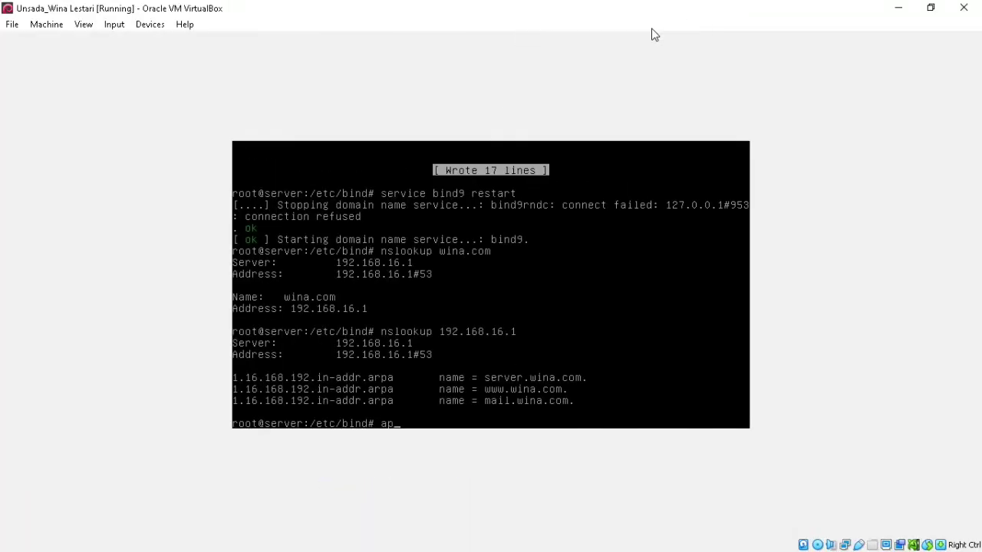
pyautogui.write('t-get apac')
pyautogui.write('he')
pyautogui.write('2')
pyautogui.write(' insta')
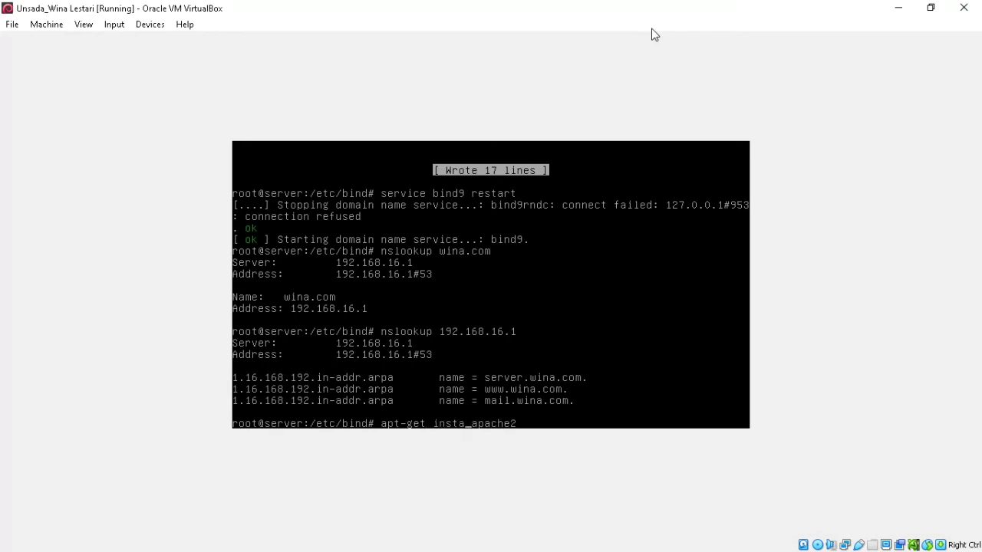
pyautogui.write('ll')
pyautogui.press('Return')
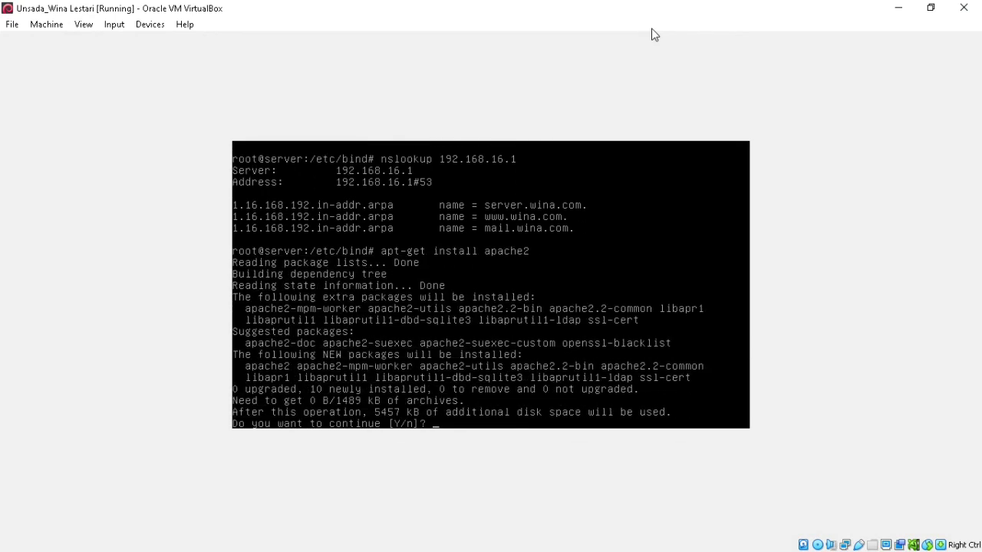
pyautogui.write('y')
pyautogui.press('Return')
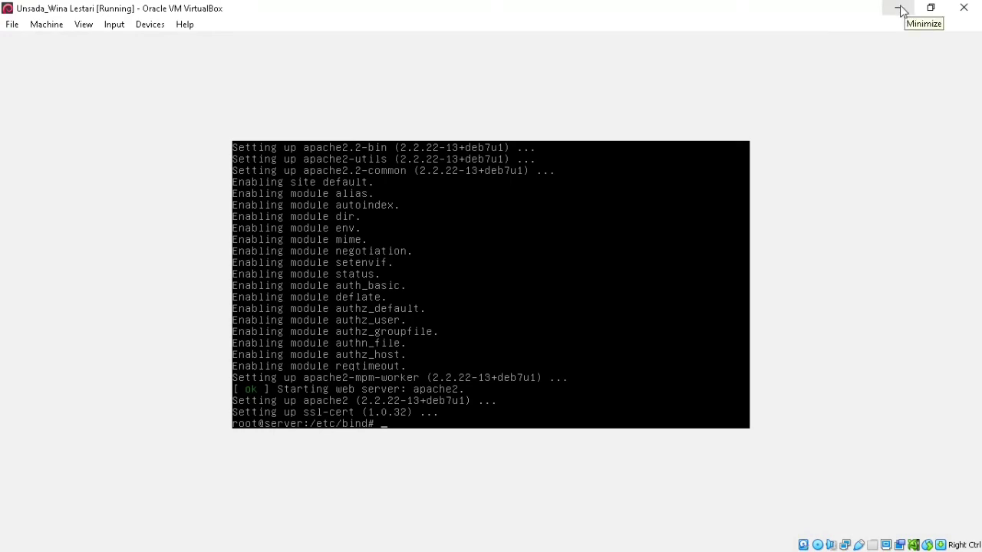
# - Restore the Debian server VM window down from full screen
pyautogui.click(930, 8)
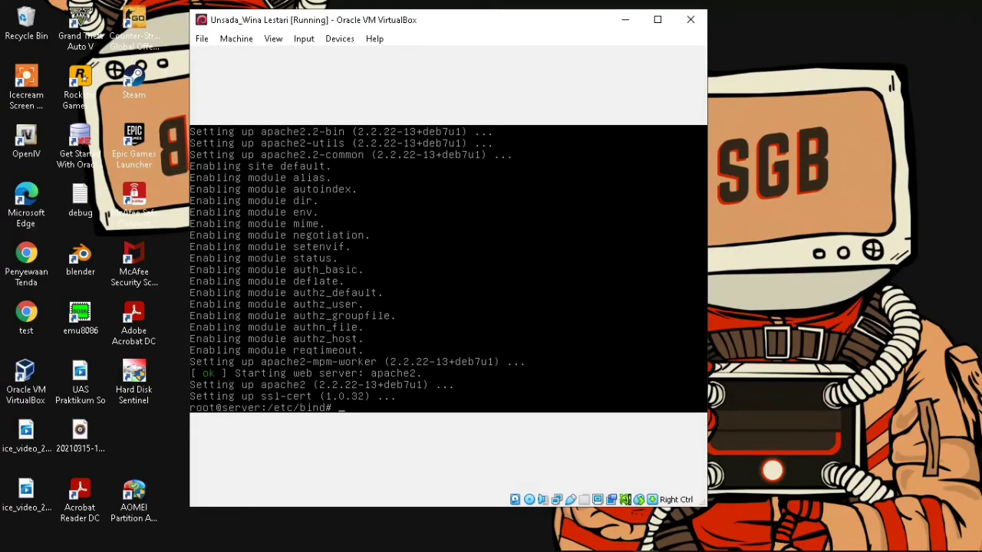
# - Bring up the maximized Windows 7 client and open its Local Area Connection properties
pyautogui.moveTo(646, 542)
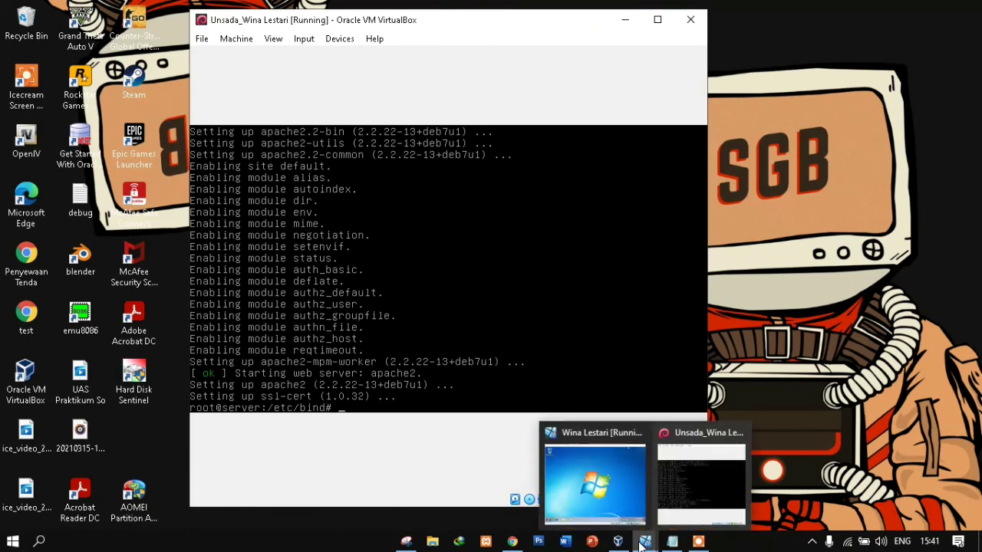
pyautogui.click(605, 487)
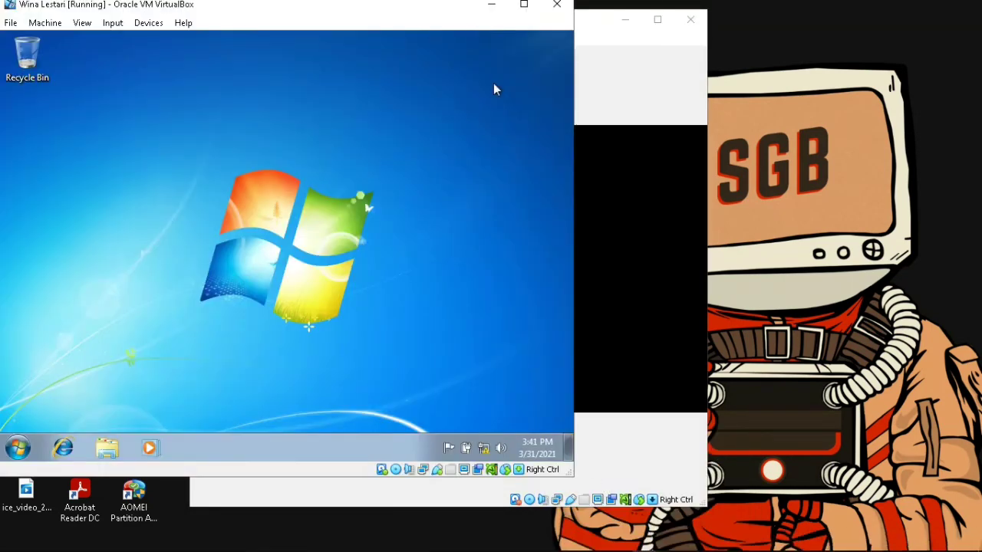
pyautogui.click(523, 6)
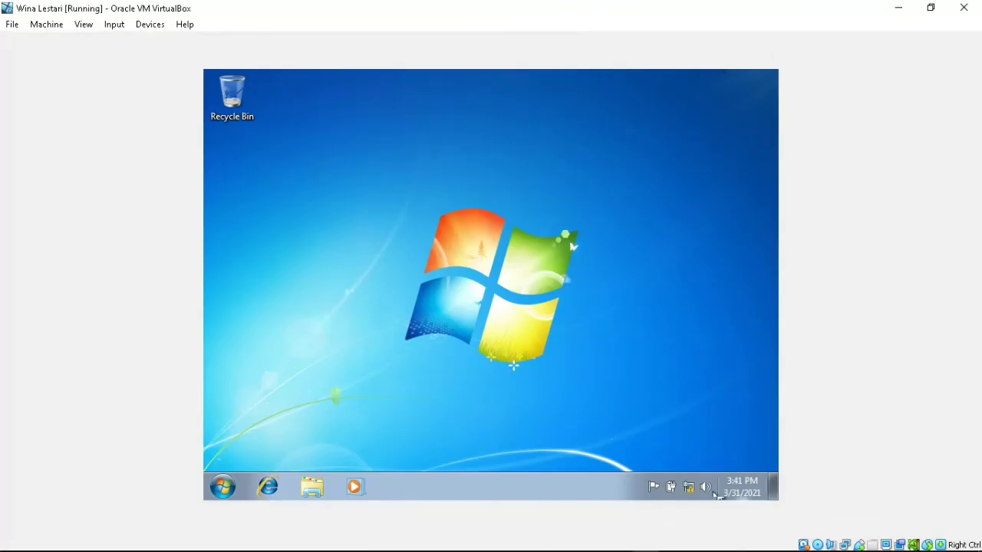
pyautogui.click(688, 492)
pyautogui.click(680, 467)
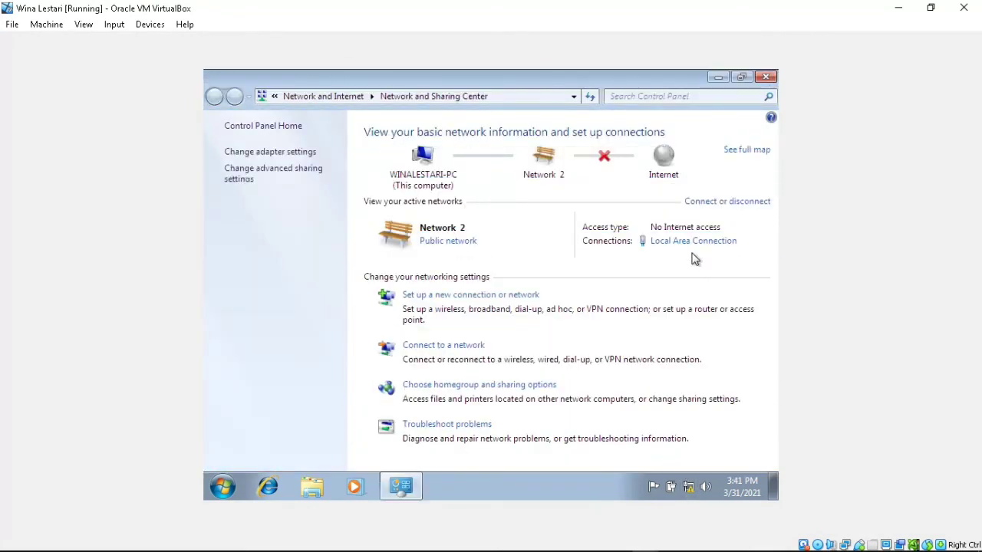
pyautogui.click(682, 242)
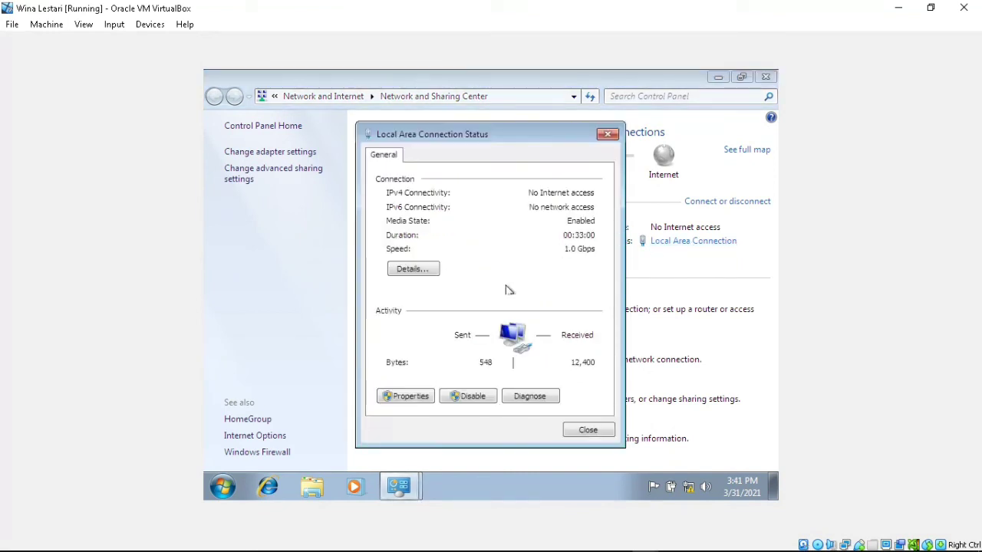
pyautogui.click(408, 397)
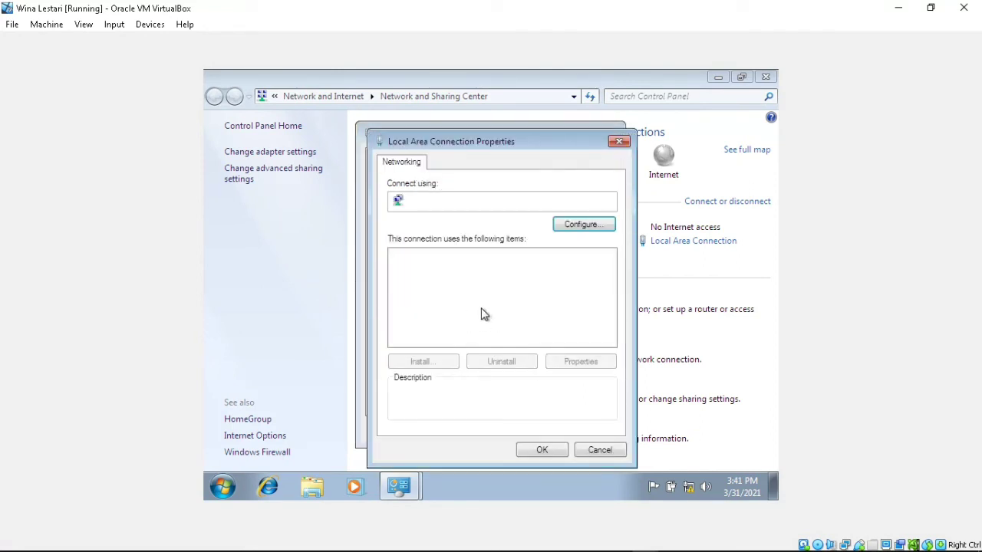
# - Set the IPv4 preferred DNS server to 192.168.16.1 and apply the changes
pyautogui.doubleClick(473, 305)
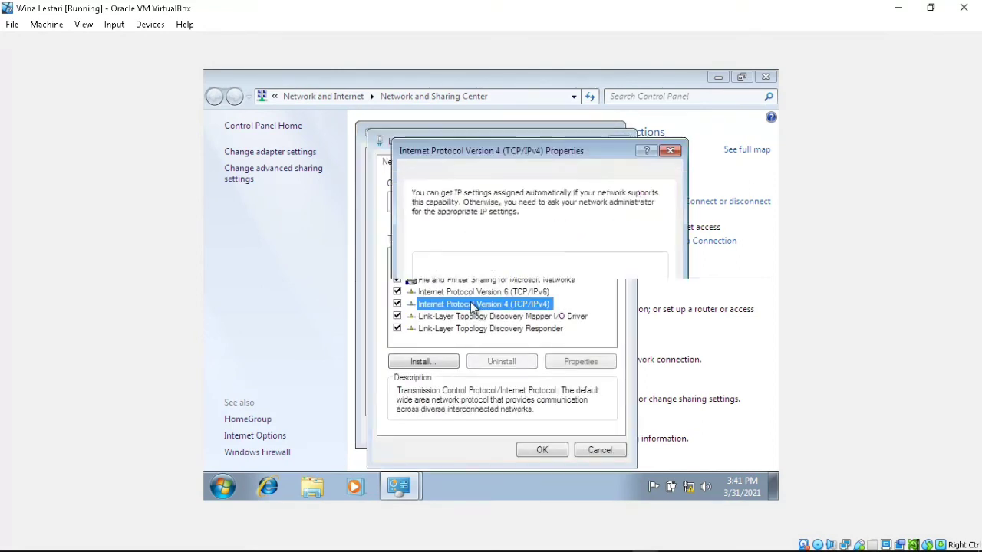
pyautogui.click(565, 366)
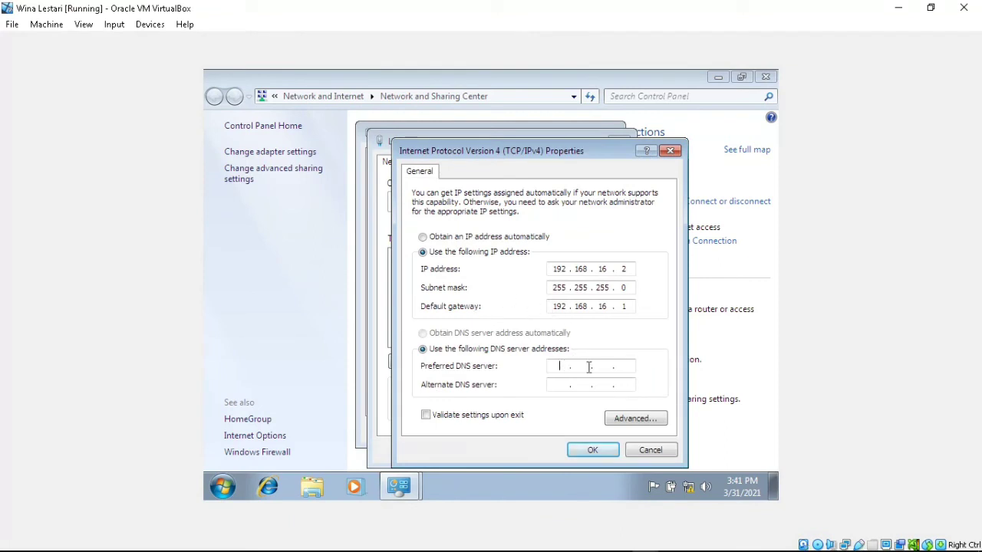
pyautogui.write('192 . 168 . 16 . 1')
pyautogui.click(592, 448)
pyautogui.click(545, 450)
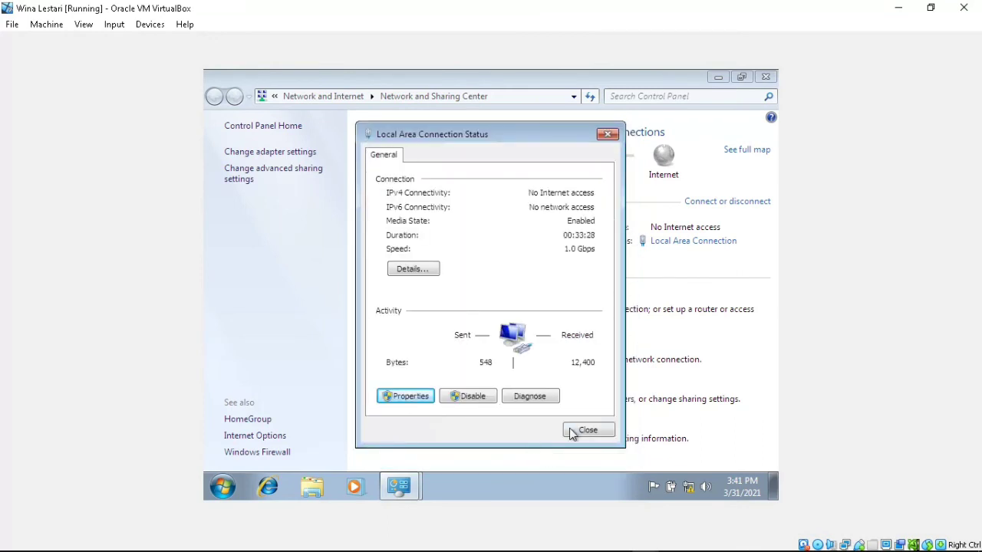
pyautogui.click(575, 432)
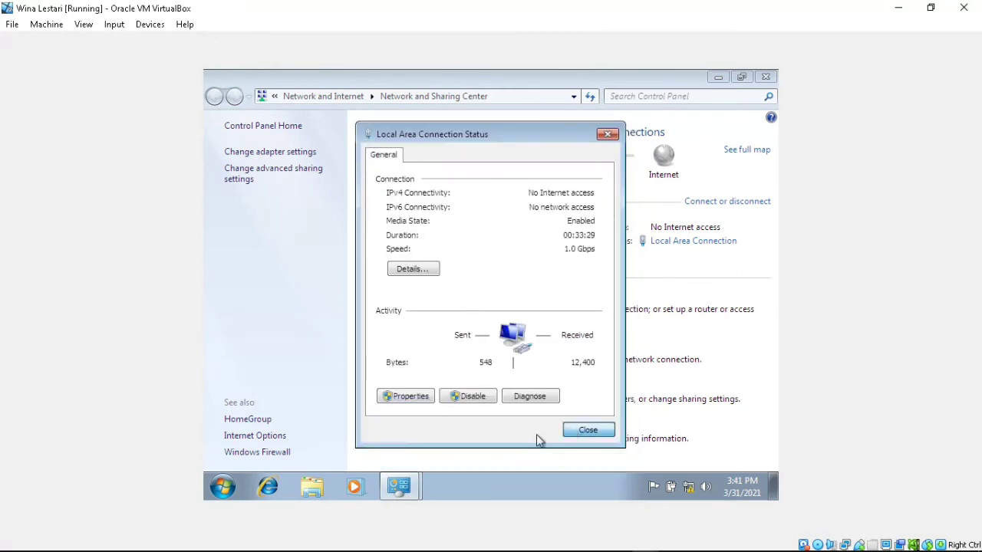
# - Open a command prompt on the Windows 7 client and view its IP configuration with ipconfig
pyautogui.click(224, 489)
pyautogui.write('cmd')
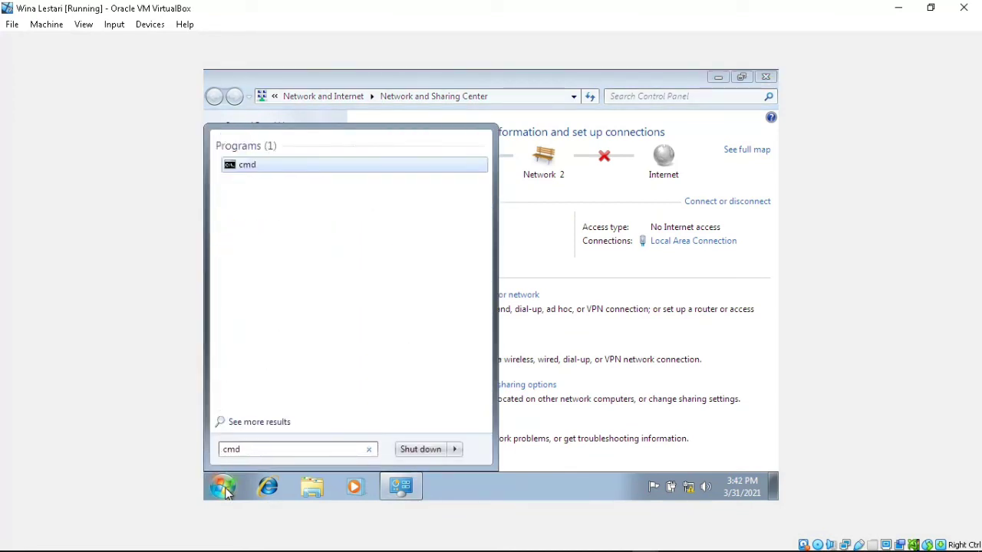
pyautogui.press('Return')
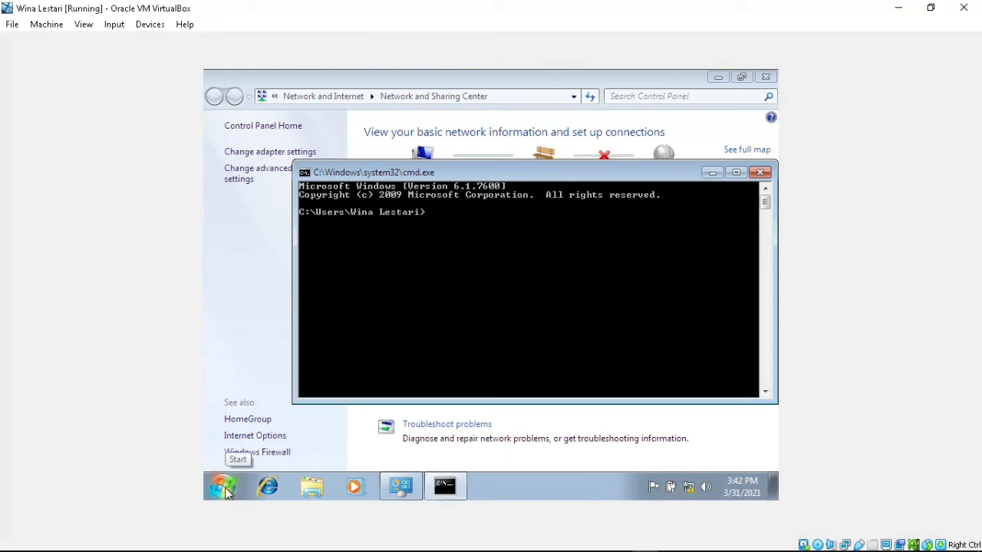
pyautogui.click(686, 487)
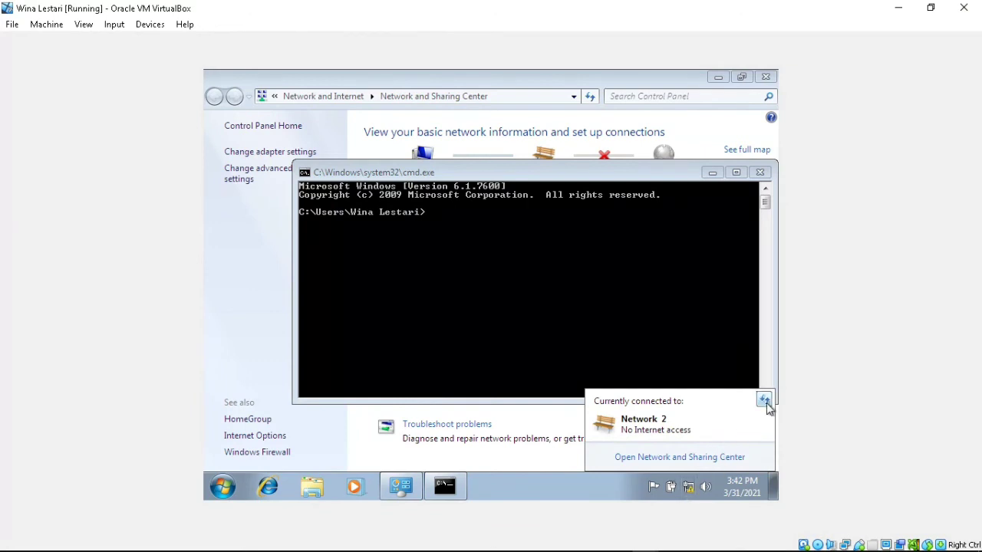
pyautogui.click(633, 316)
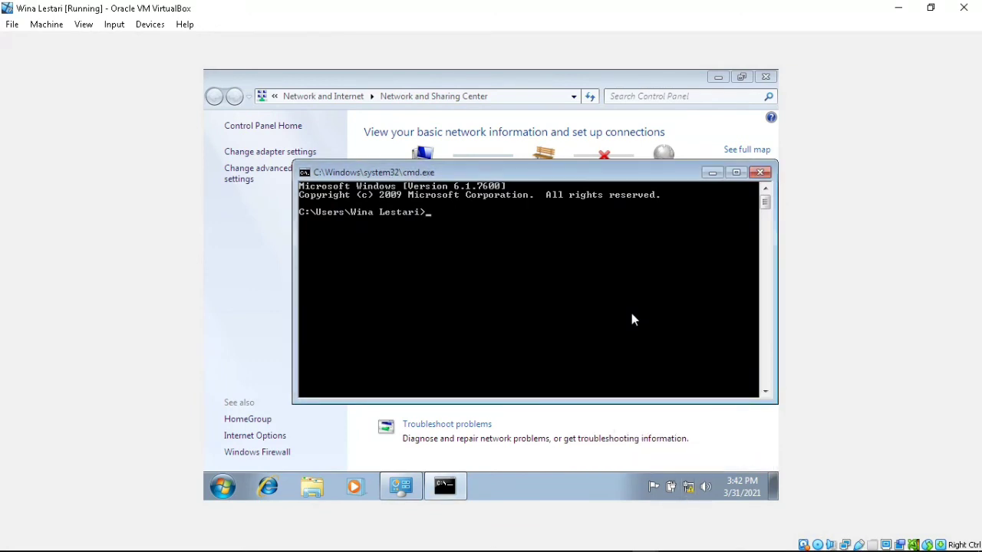
pyautogui.write('ipconfig')
pyautogui.press('Return')
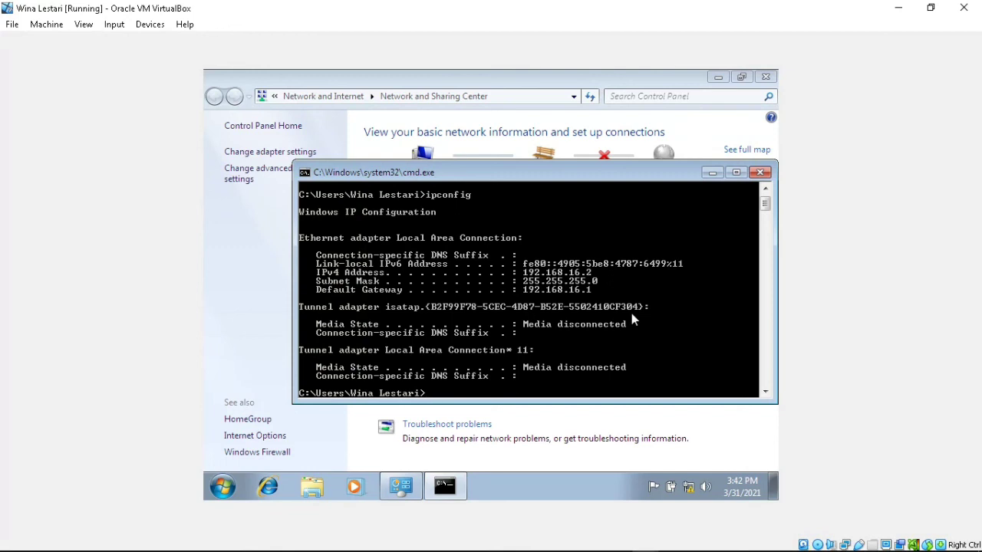
# - Verify with nslookup that wina.com resolves to 192.168.16.1 and 192.168.16.1 to server.wina.com
pyautogui.write('nslookup wina.com')
pyautogui.press('Return')
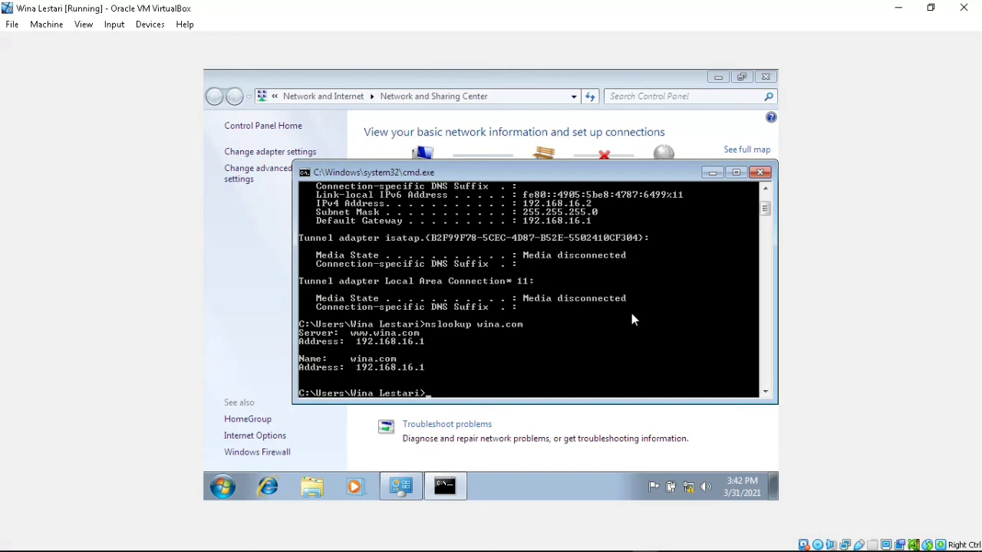
pyautogui.write('nslookup 192.168.16')
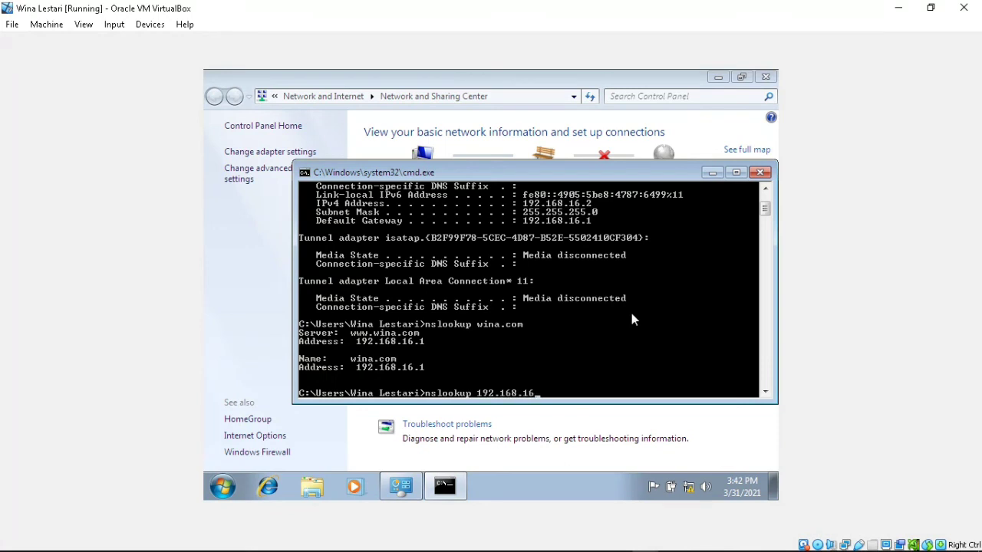
pyautogui.write('.1')
pyautogui.press('Return')
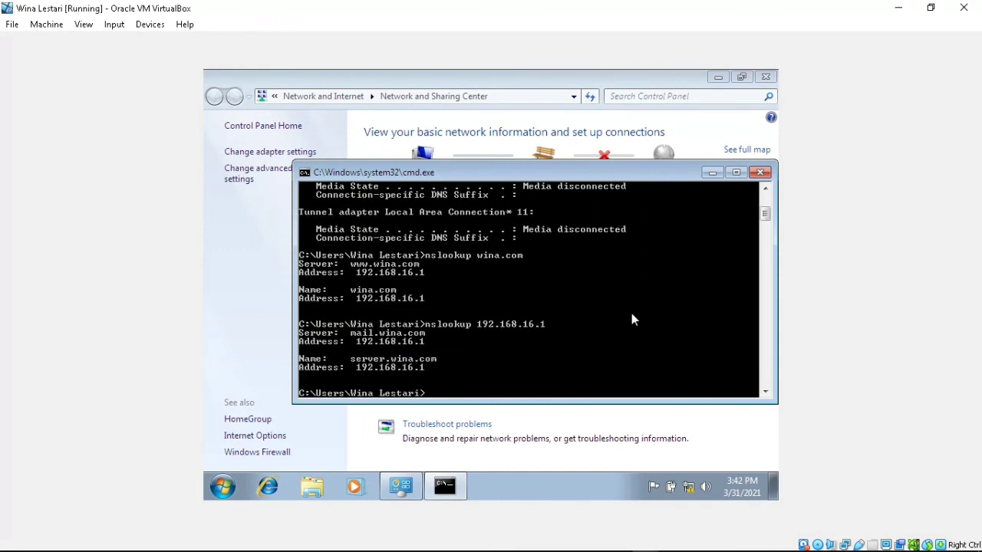
pyautogui.click(713, 174)
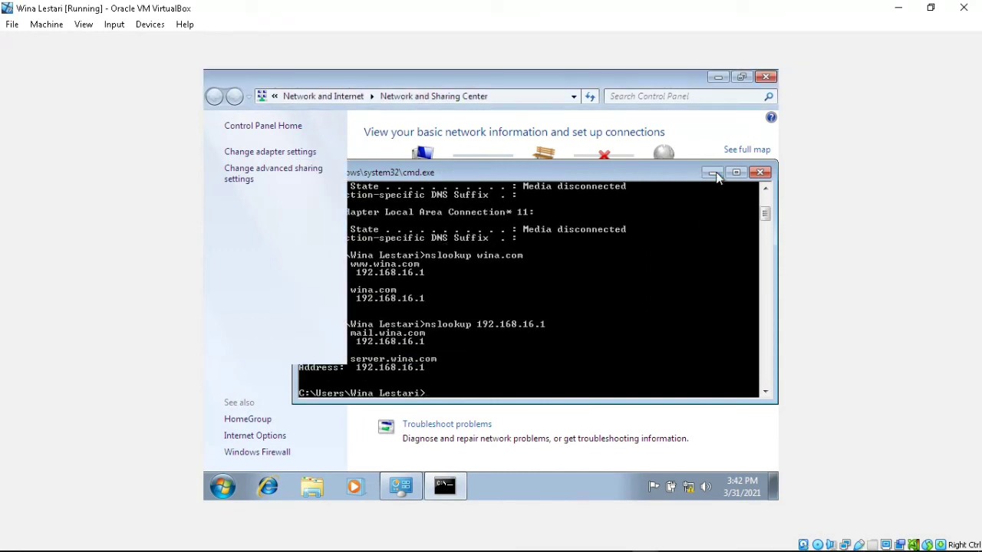
pyautogui.click(718, 77)
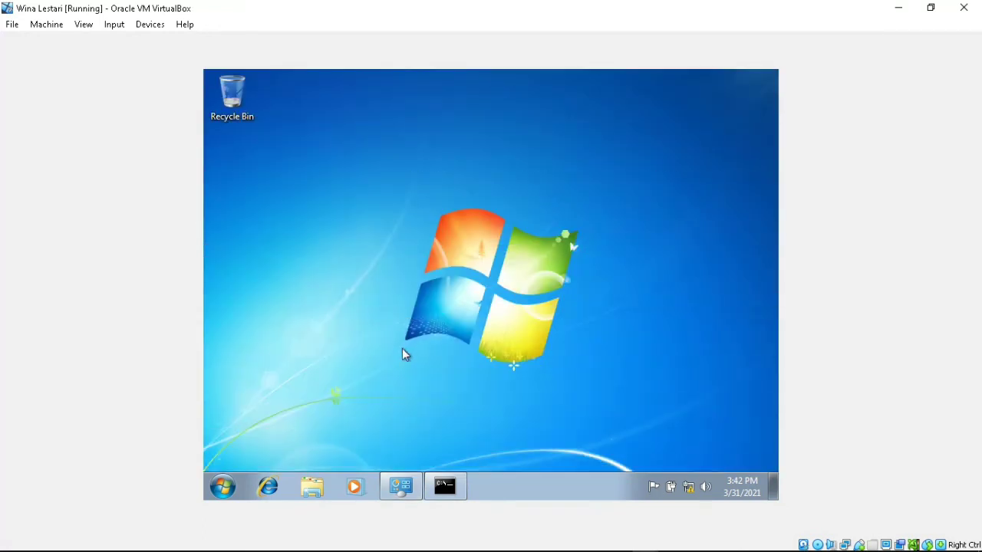
pyautogui.click(268, 487)
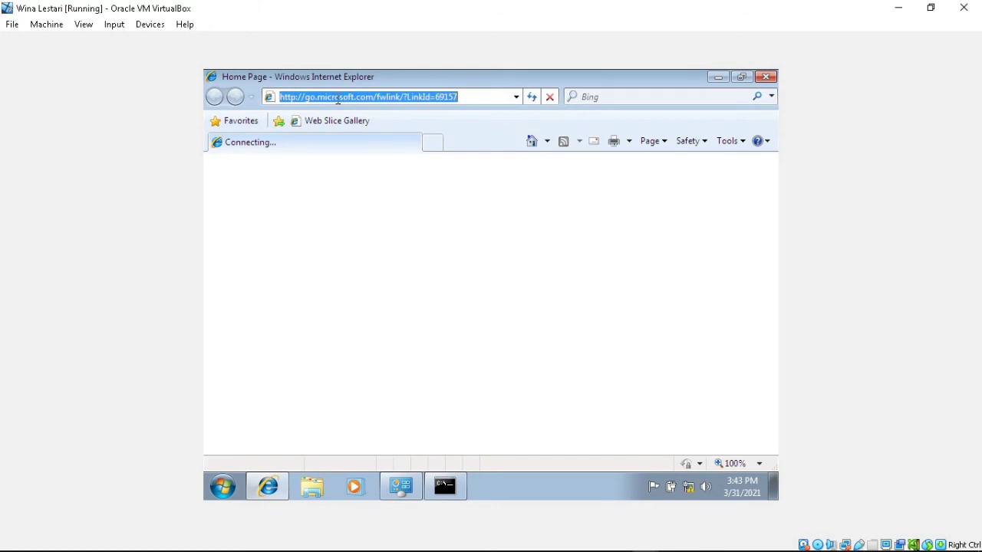
pyautogui.write('192.168.16.1')
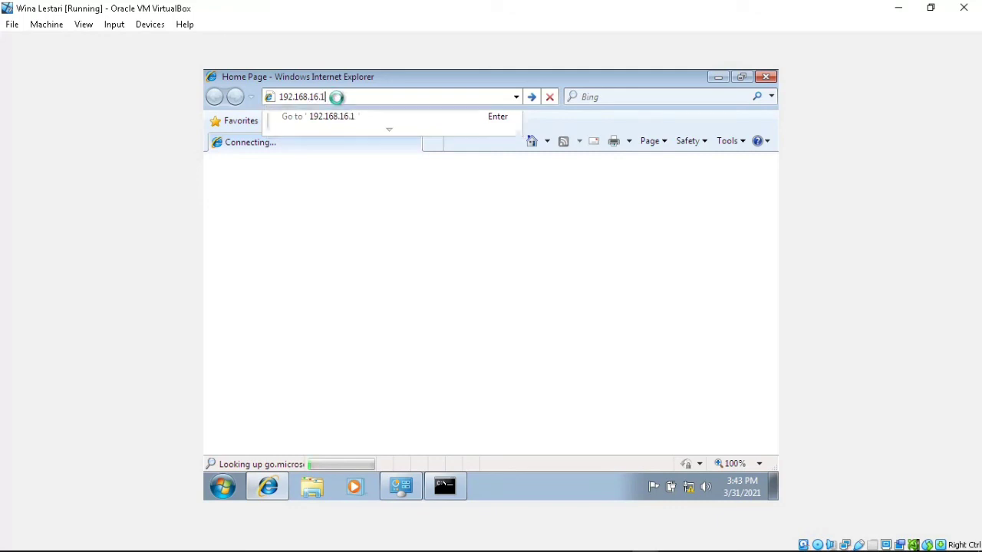
pyautogui.press('Return')
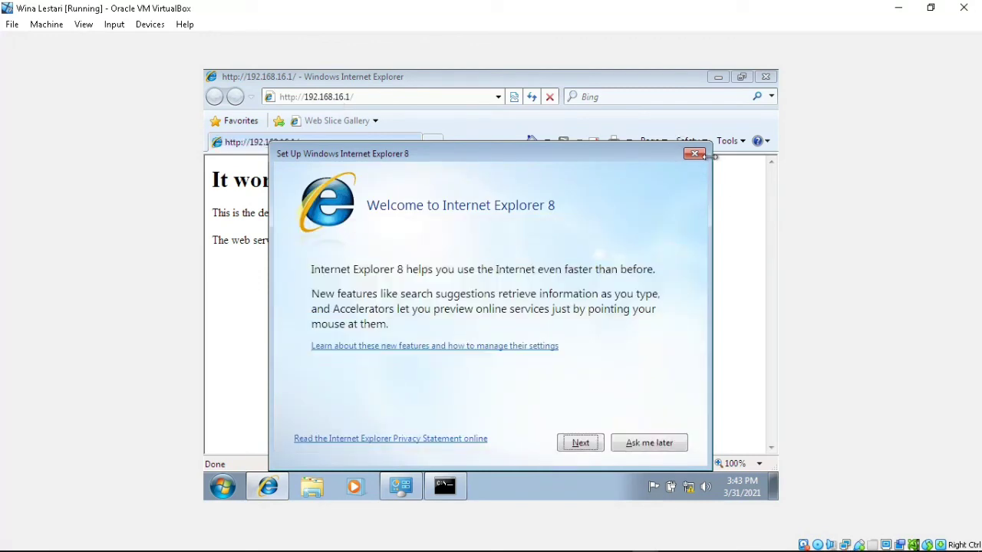
pyautogui.click(695, 155)
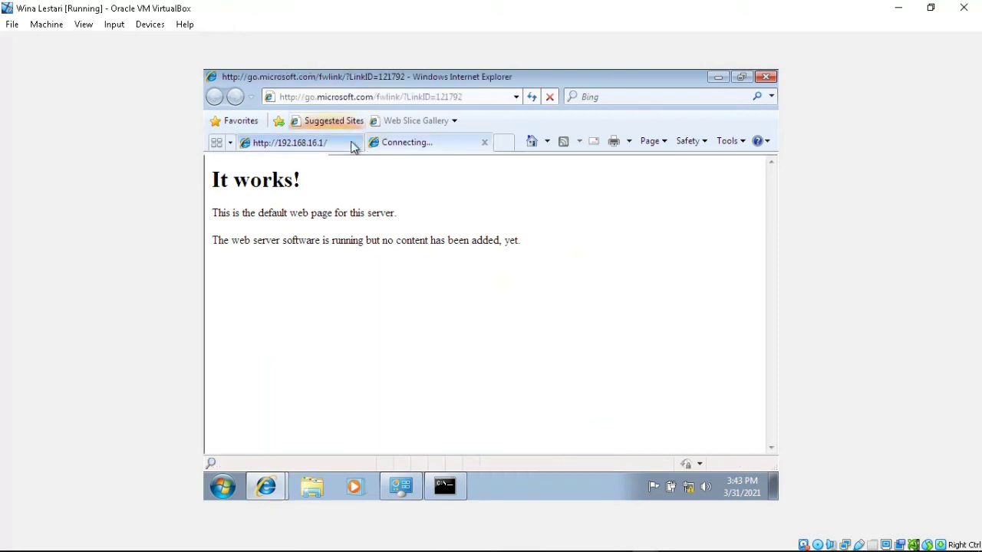
# - Open wina.com in a new tab to show 'It works!', then exit the VM's full screen
pyautogui.click(398, 93)
pyautogui.write('win')
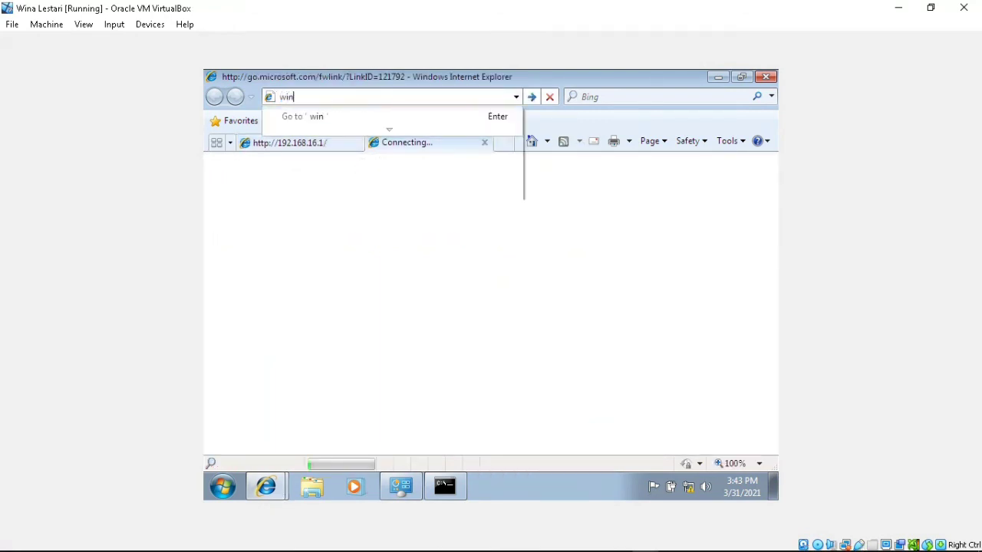
pyautogui.write('a.com')
pyautogui.press('Return')
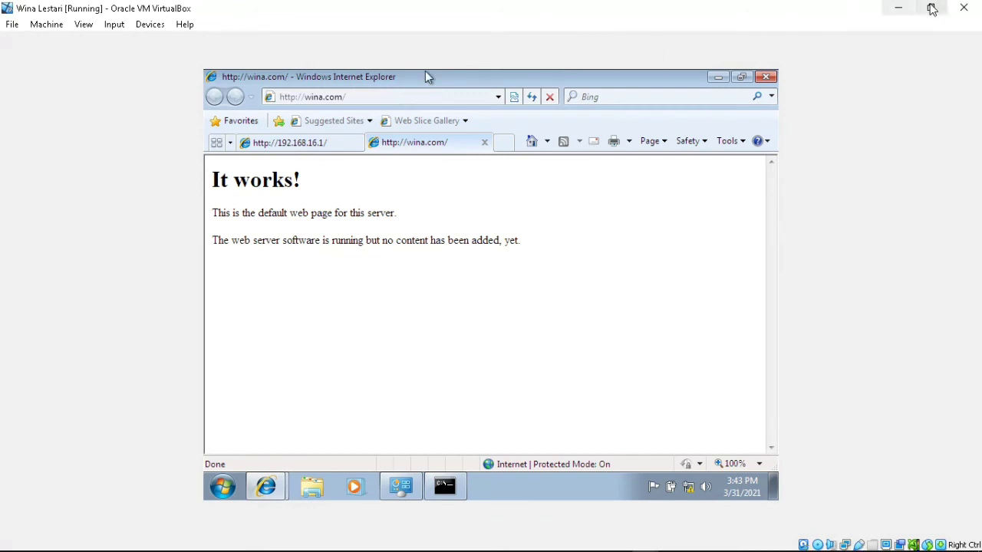
pyautogui.click(297, 151)
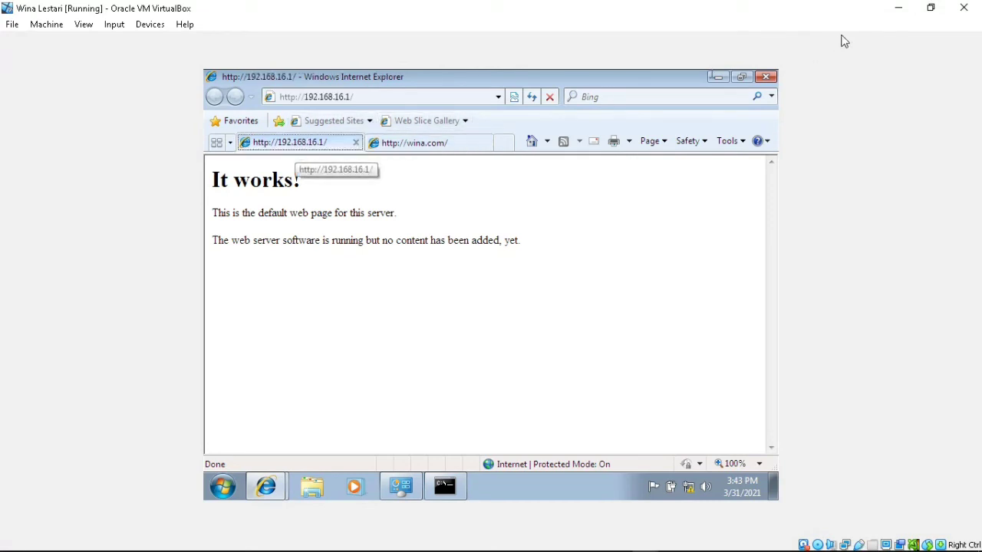
pyautogui.click(929, 10)
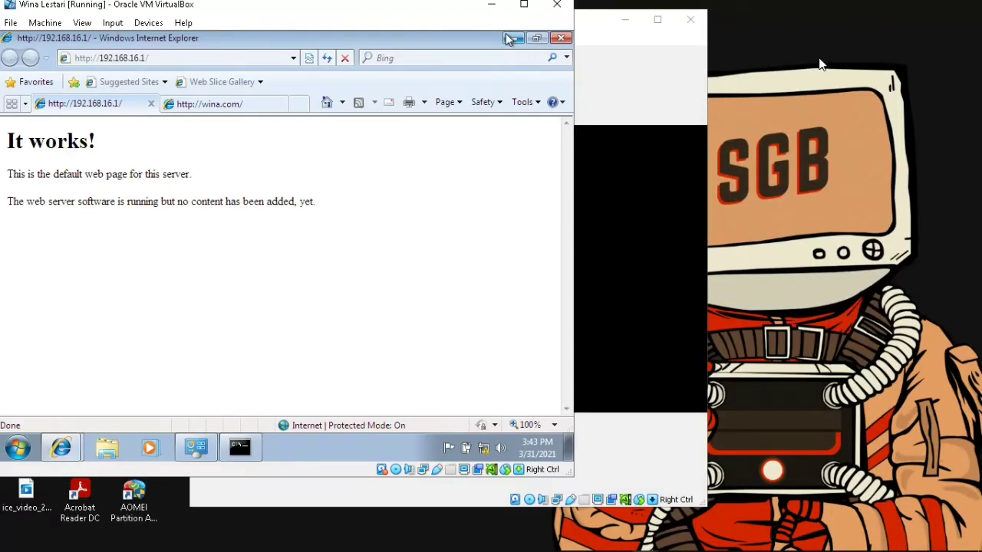